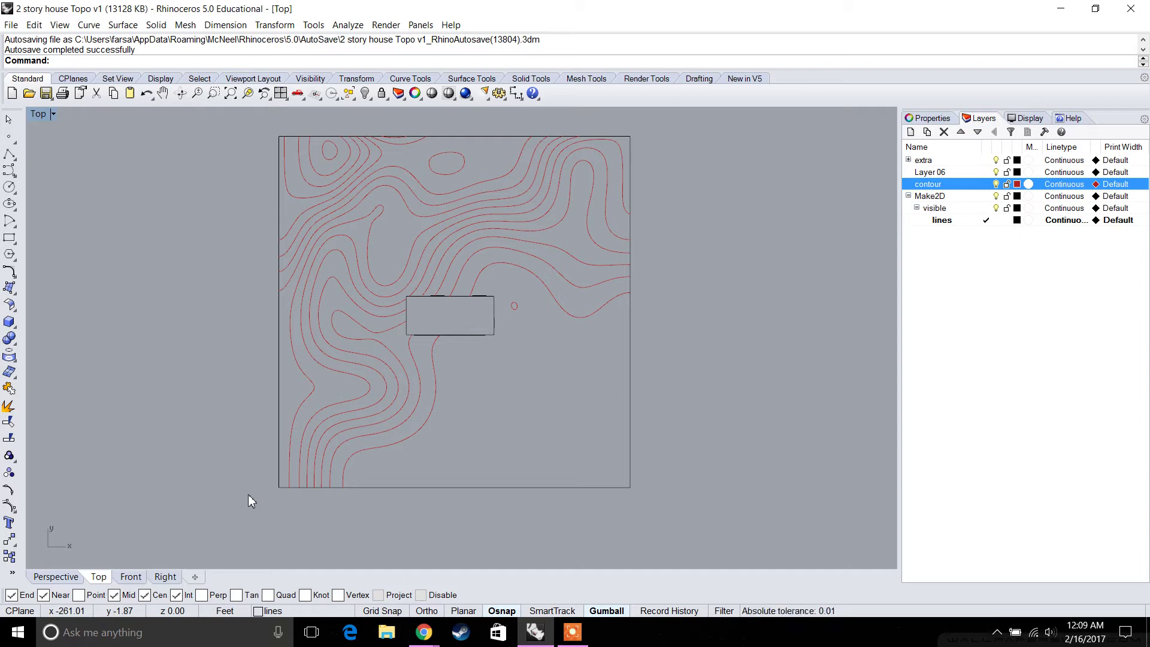
Create a text label reading 600 on the contour line just above the house footprint, keeping the Arial font and 1 ft height.
right_click_drag(643, 151, 639, 179)
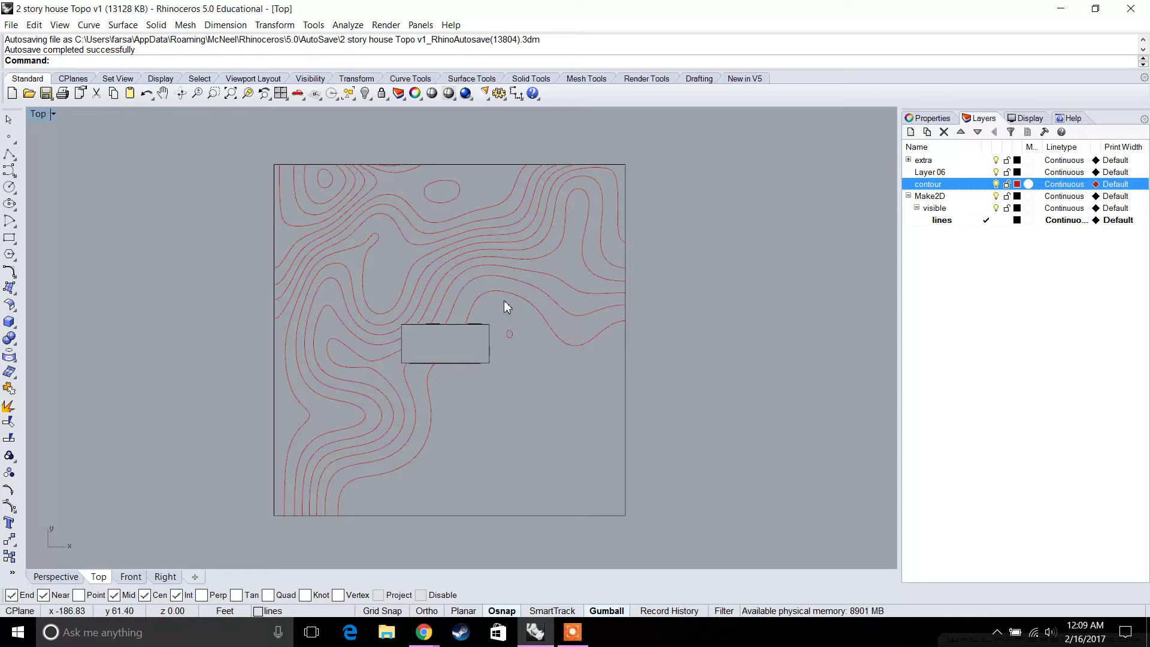
scroll(511, 296, "up", 2)
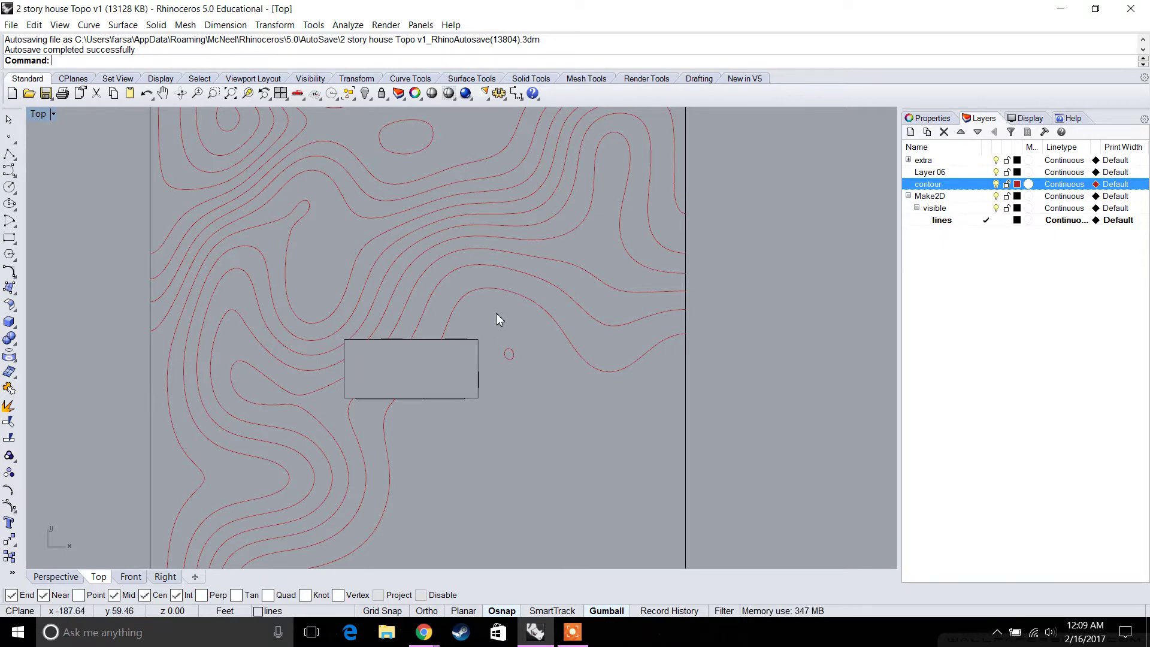
type("Text")
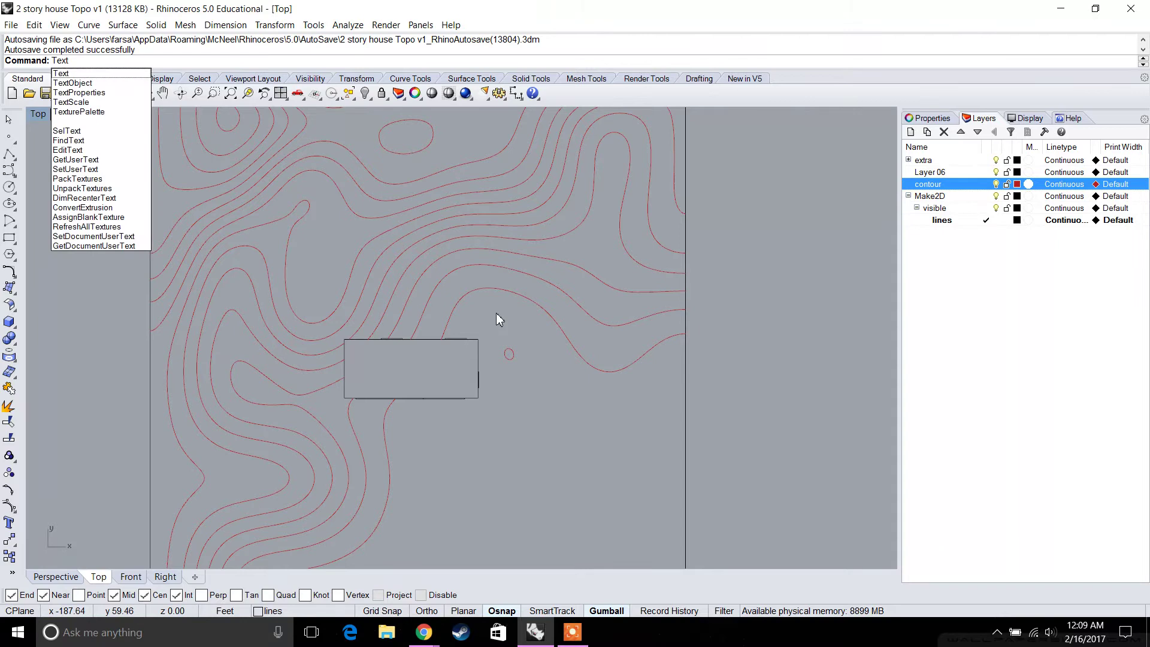
key("Return")
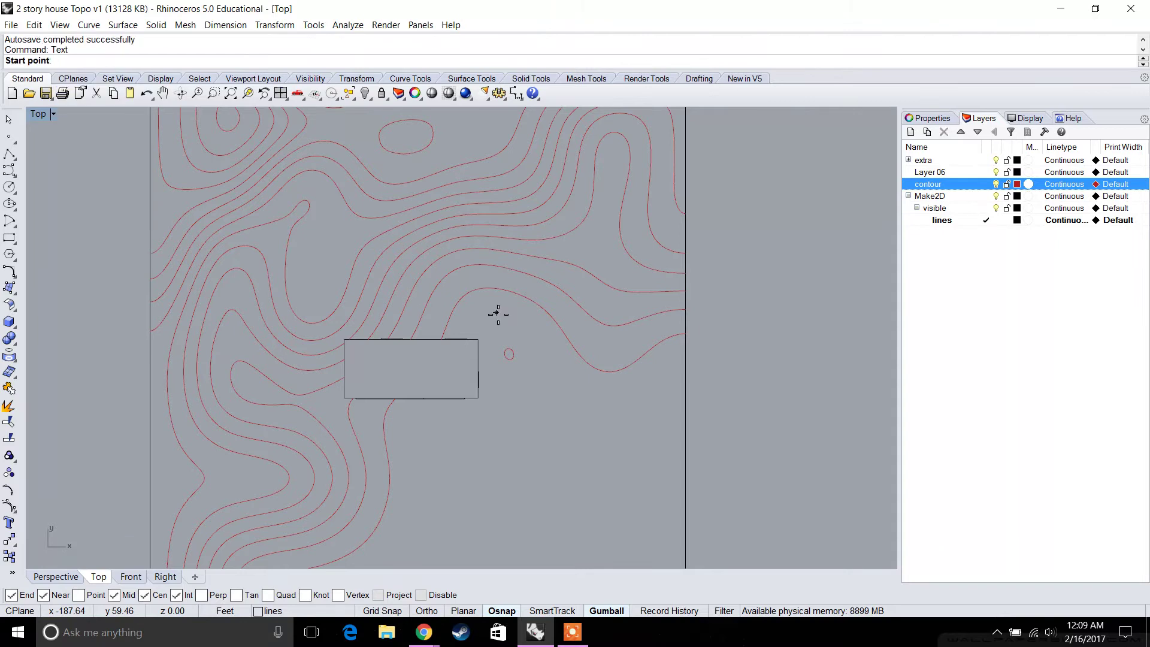
scroll(498, 314, "up", 3)
left_click(475, 287)
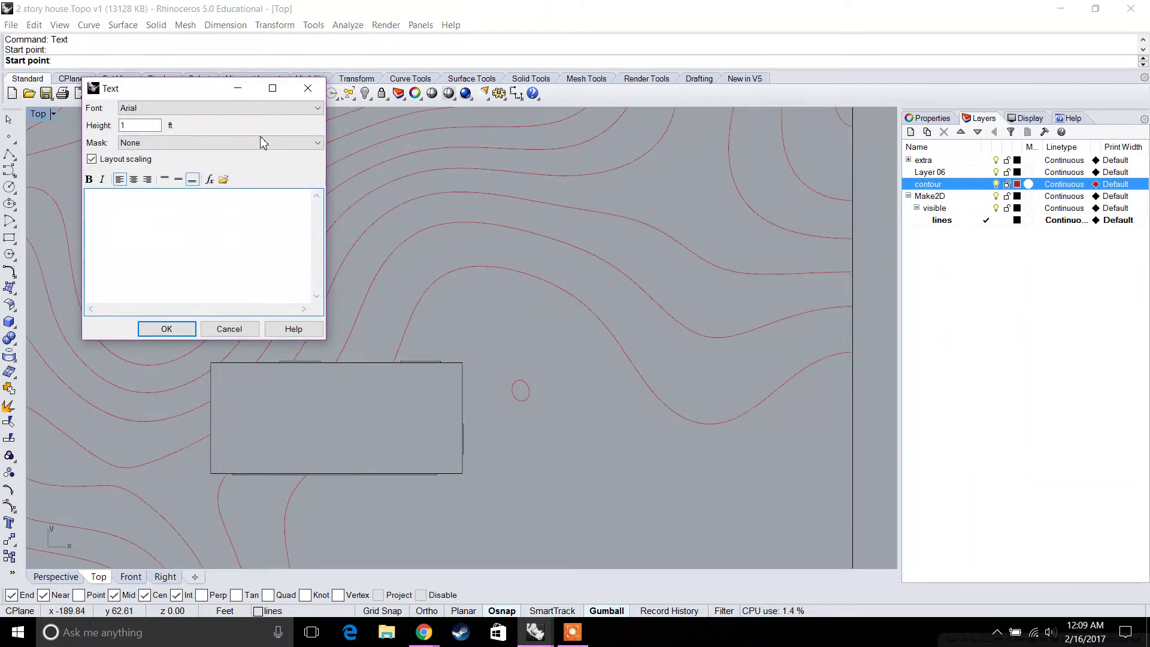
left_click_drag(200, 89, 424, 161)
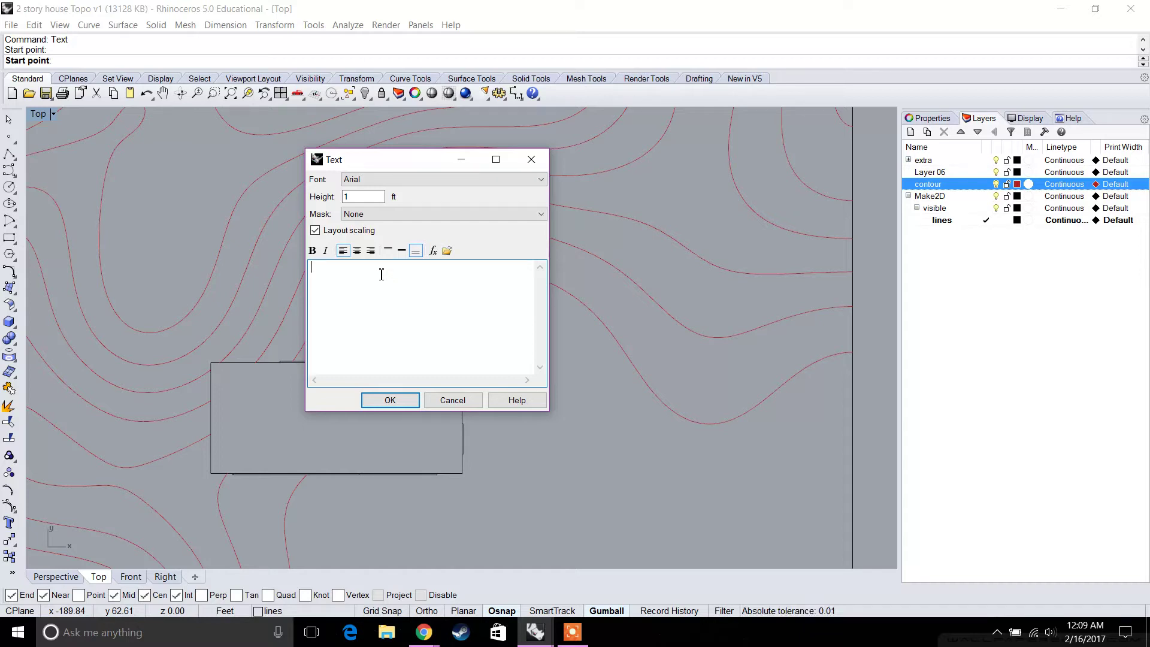
type("600")
left_click(390, 399)
left_click(480, 283)
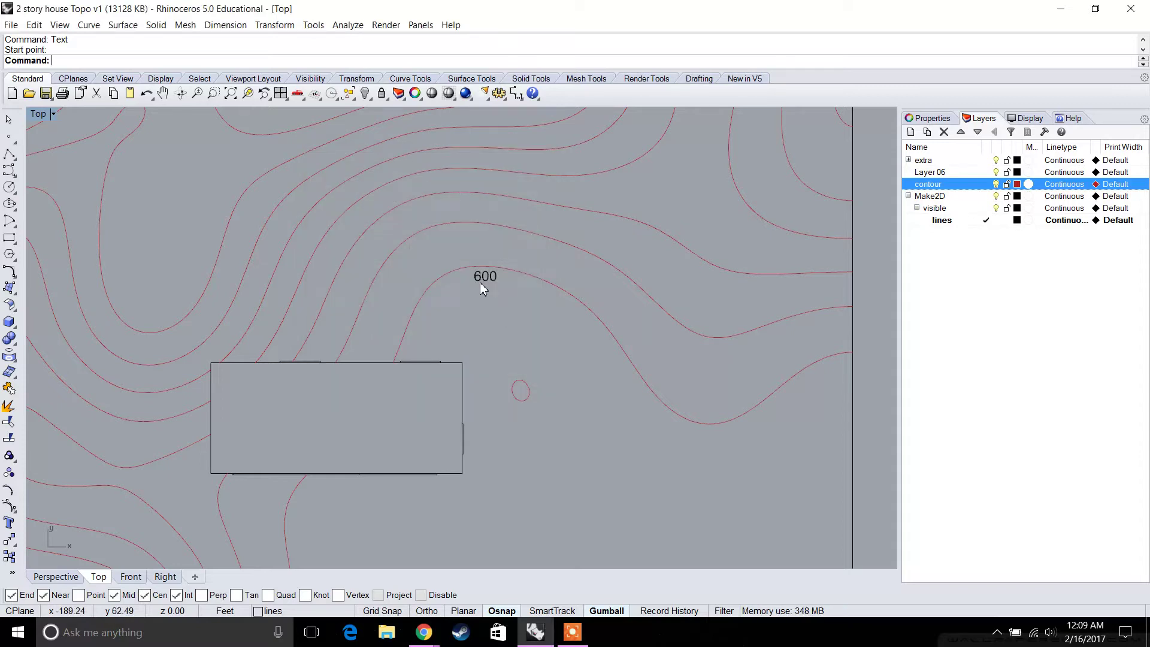
Move the 600 label so that it sits centred on its contour line.
scroll(488, 277, "up", 2)
left_click(495, 273)
scroll(494, 273, "up", 2)
left_click_drag(494, 271, 502, 225)
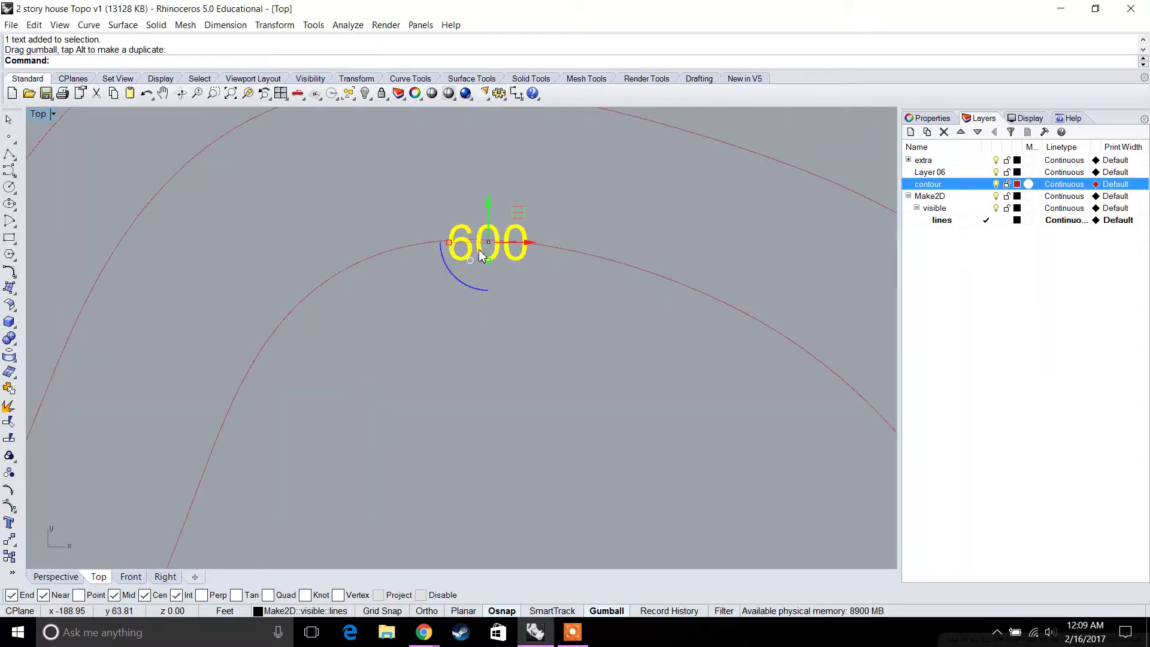
Copy the 600 label upward twice, placing the duplicates on every second contour line above the original.
scroll(483, 254, "down", 3)
scroll(483, 255, "down", 2)
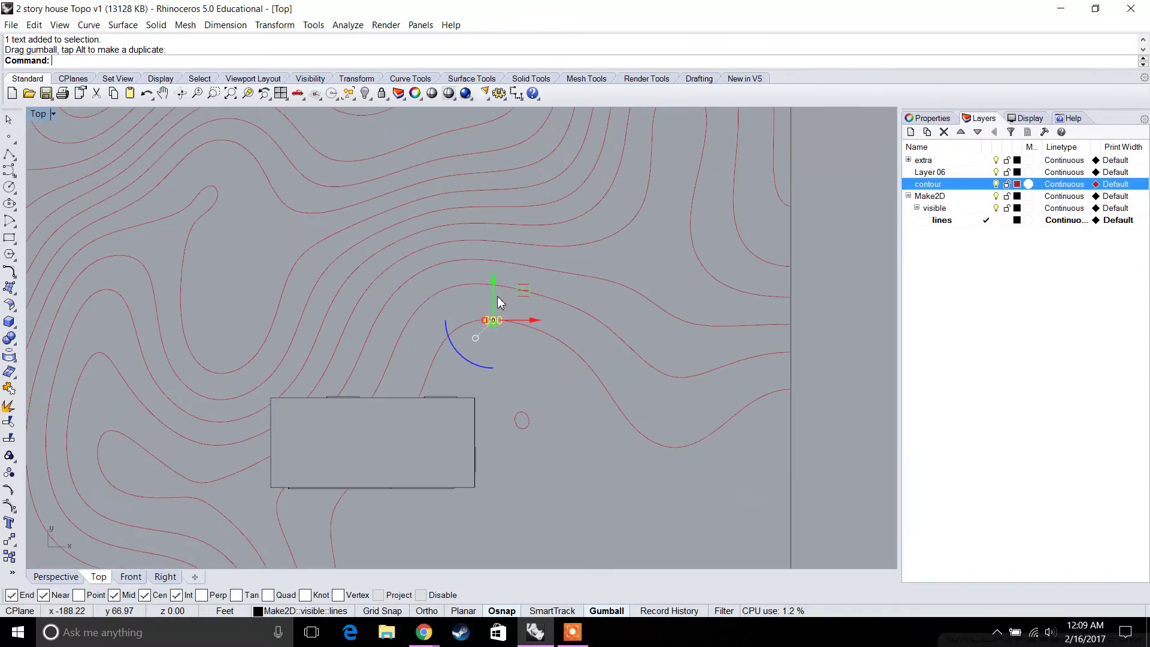
key("ctrl+c")
key("ctrl+v")
left_click_drag(496, 285, 497, 227)
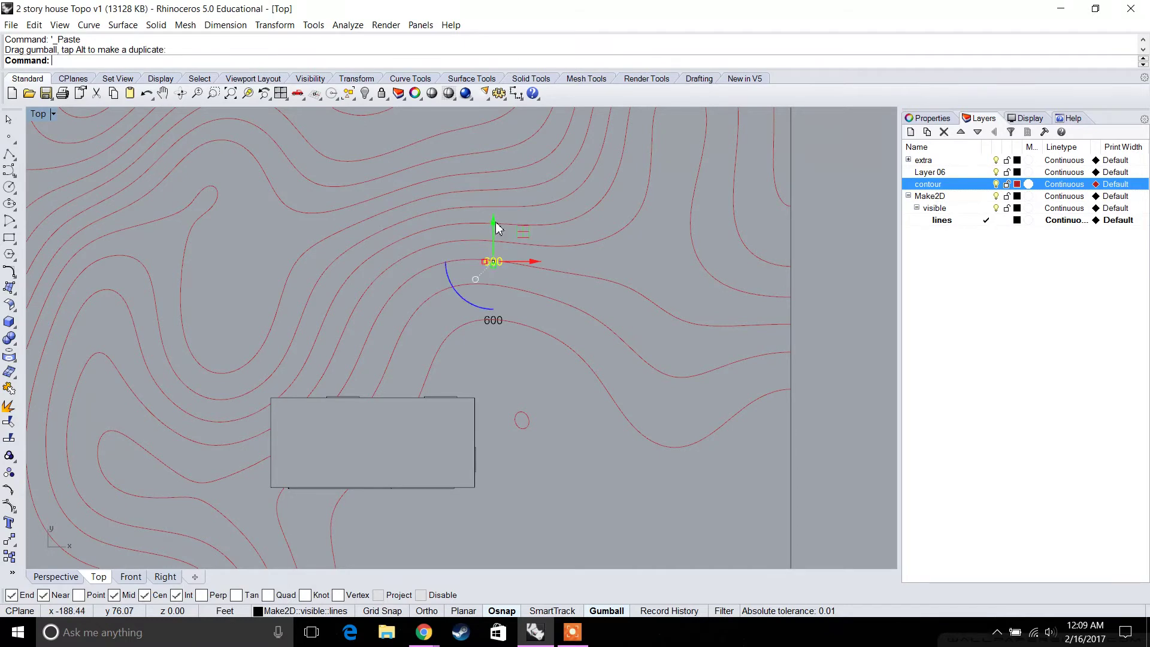
scroll(500, 323, "up", 6)
key("ctrl+c")
key("ctrl+v")
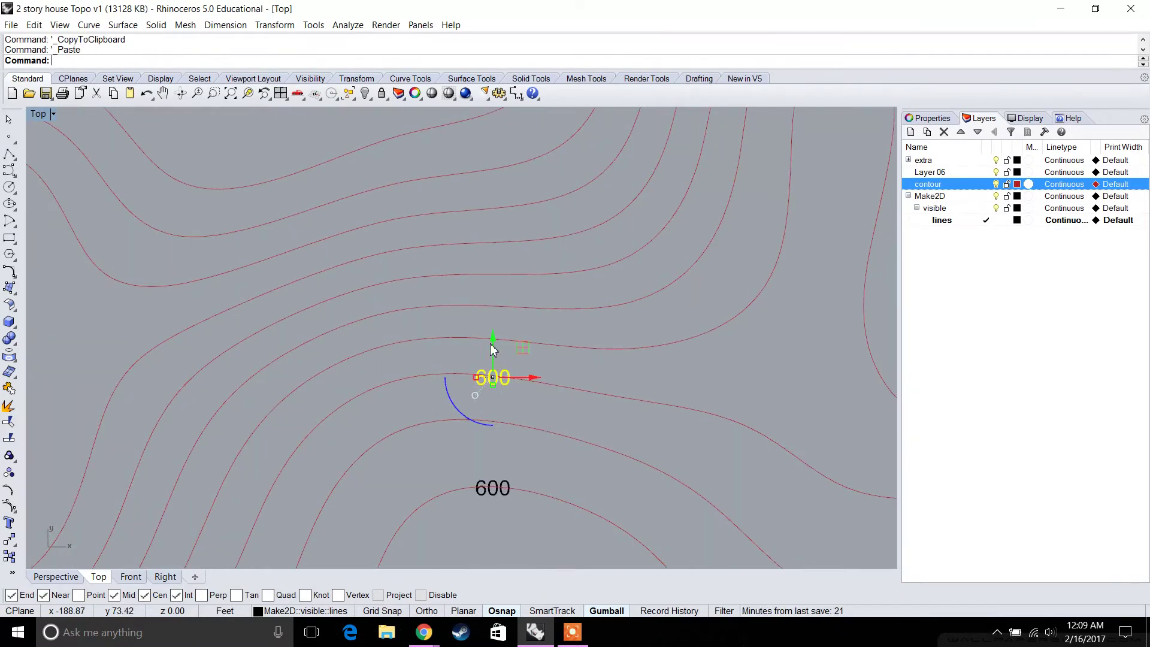
left_click_drag(500, 359, 508, 288)
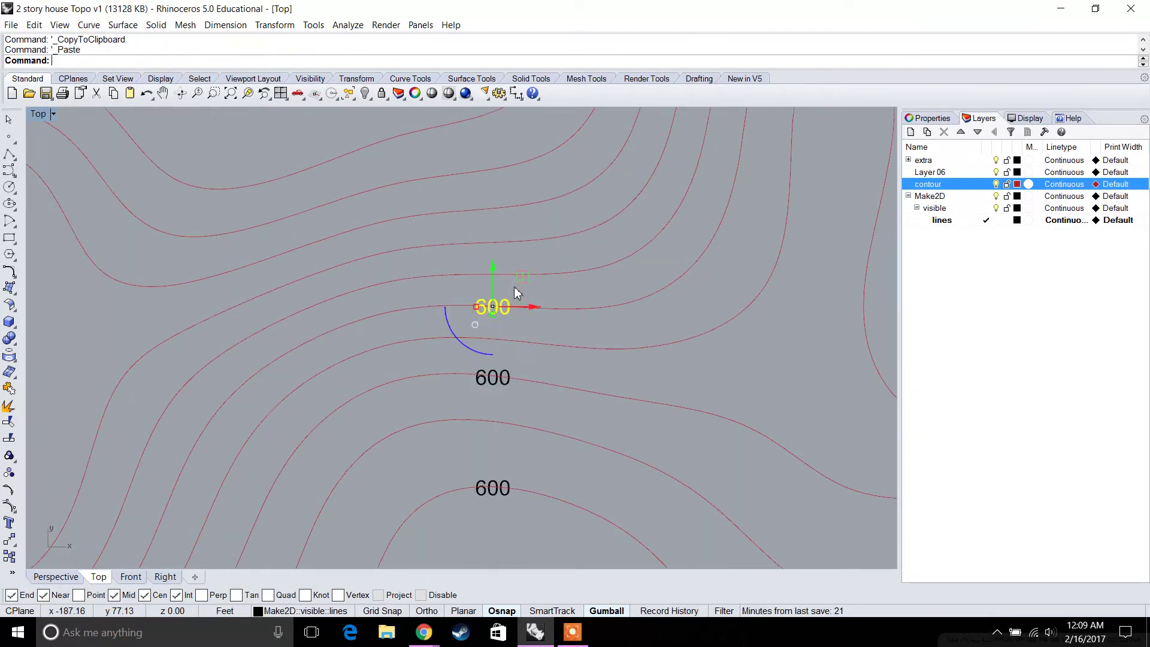
Duplicate the topmost label upward two more times onto alternate contour lines, completing a vertical column of five labels.
right_click_drag(514, 287, 510, 374)
key("alt")
left_click_drag(489, 347, 495, 299)
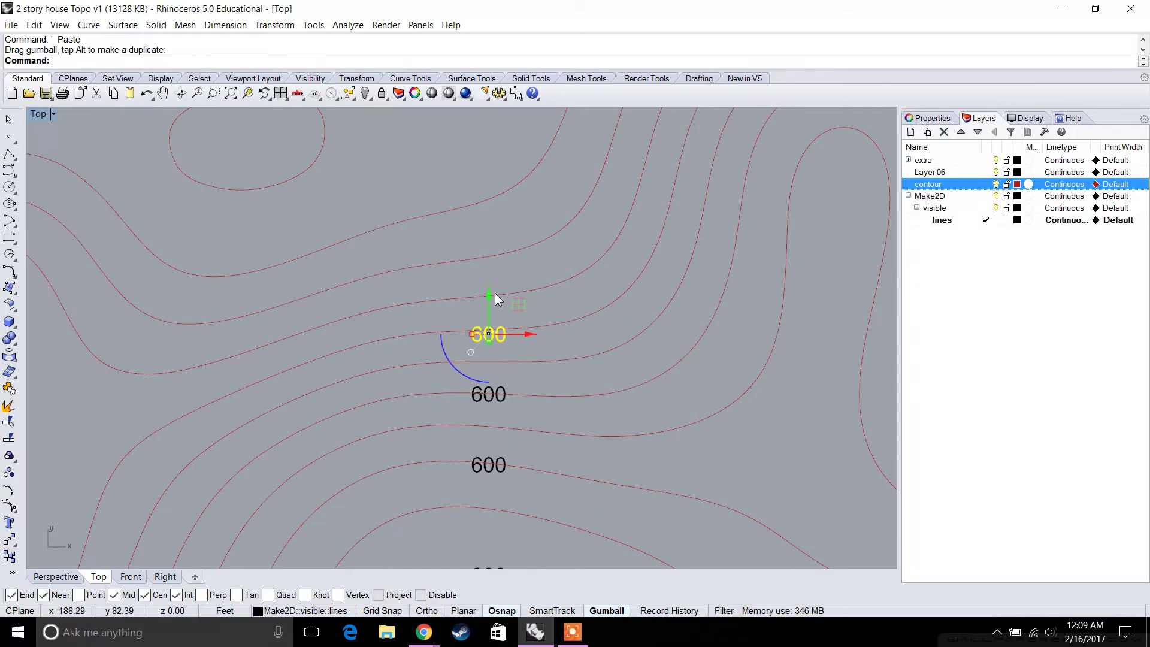
right_click_drag(495, 300, 496, 335)
left_click_drag(495, 335, 495, 256)
key("alt")
scroll(497, 264, "down", 5)
right_click_drag(547, 350, 544, 318)
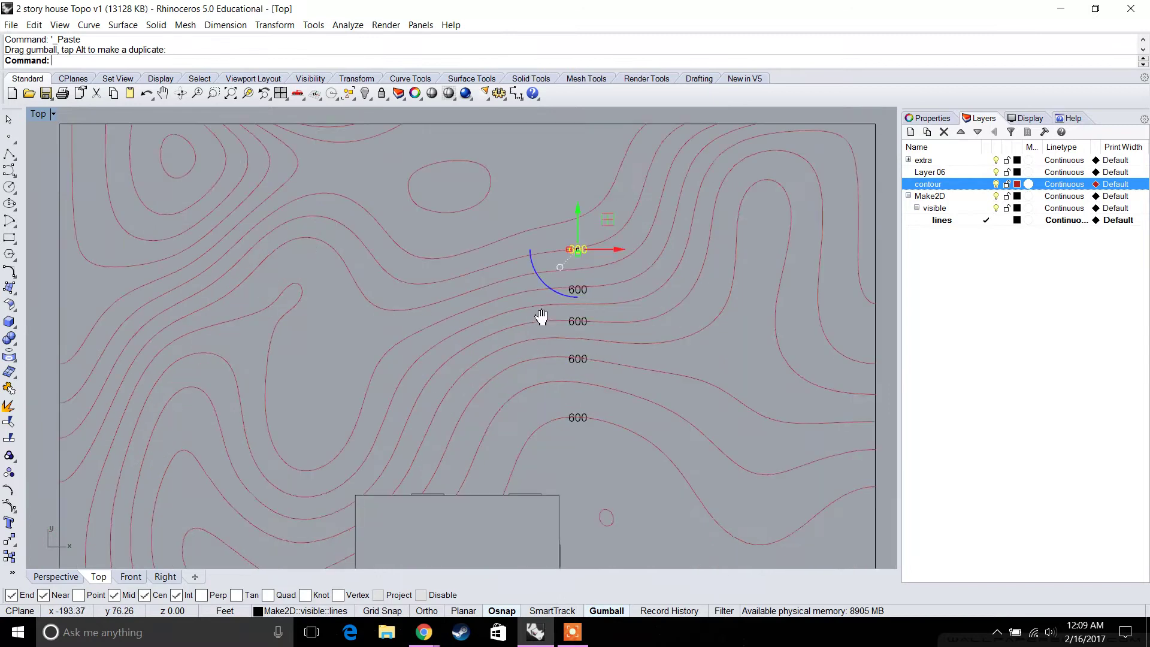
key("Escape")
Change the second and third labels from the bottom of the column to 602 and 604.
scroll(584, 360, "up", 5)
double_click(584, 359)
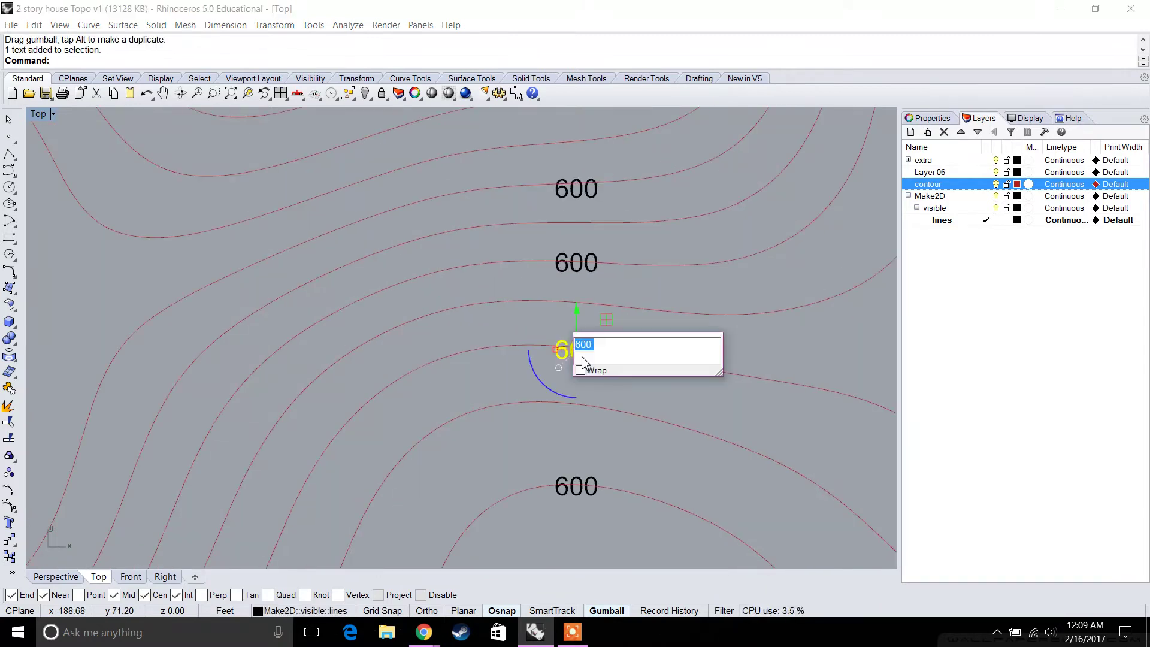
type("602")
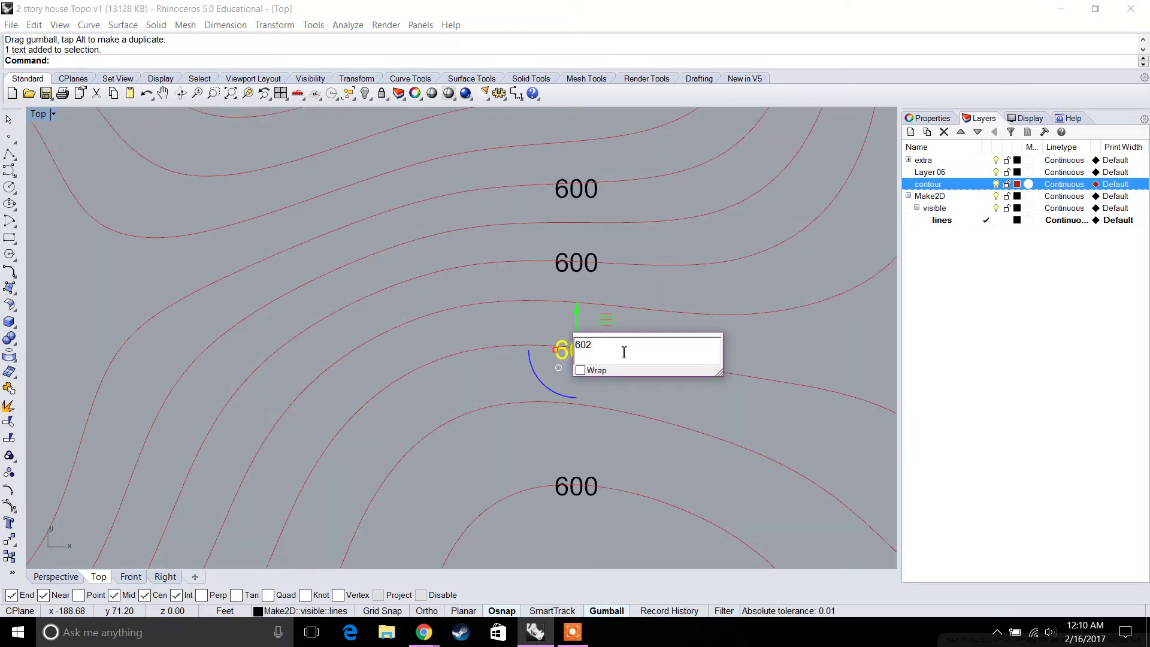
left_click(847, 349)
left_click(824, 358)
double_click(573, 268)
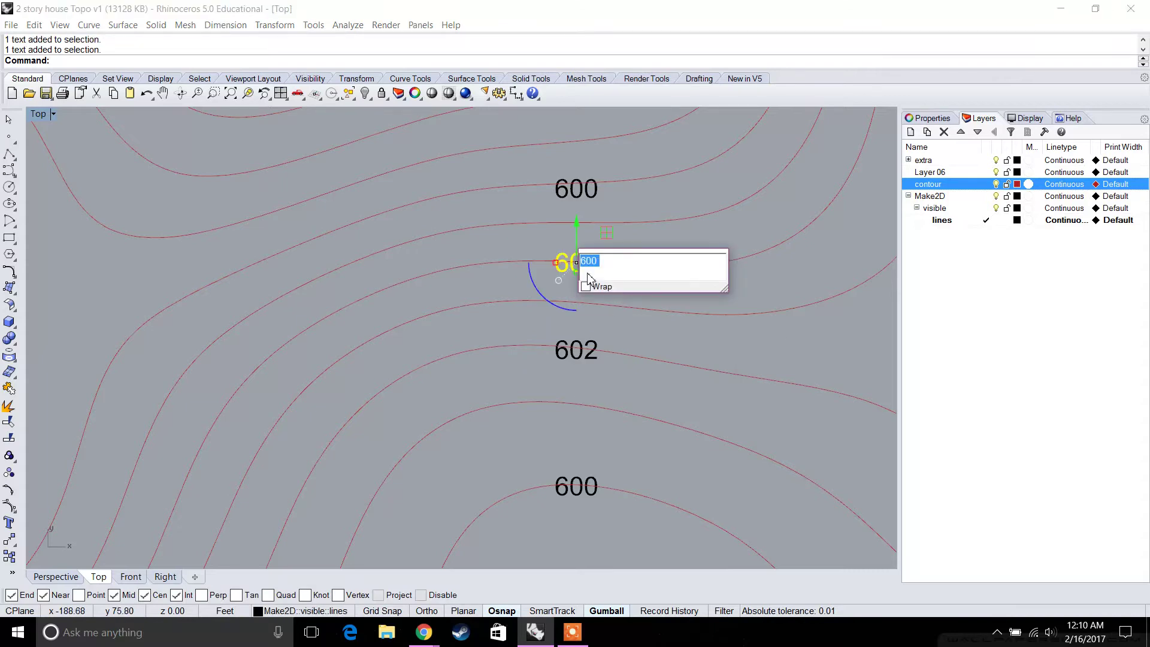
type("604")
left_click(660, 321)
Change the two uppermost labels of the column to 606 and 608.
double_click(575, 189)
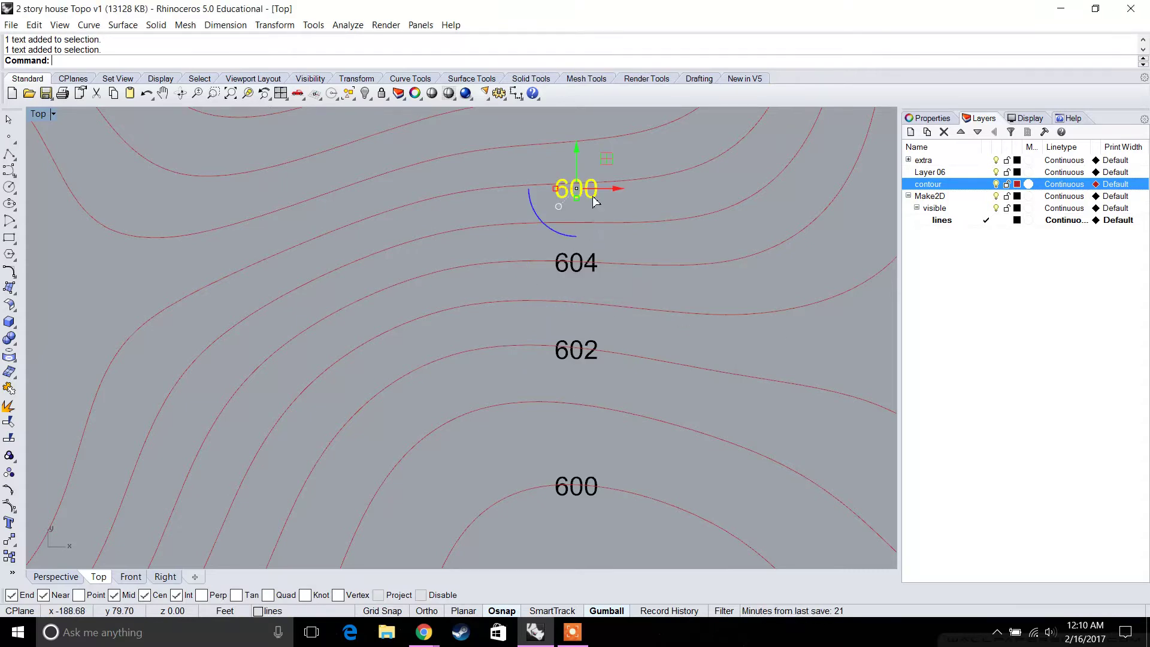
type("606")
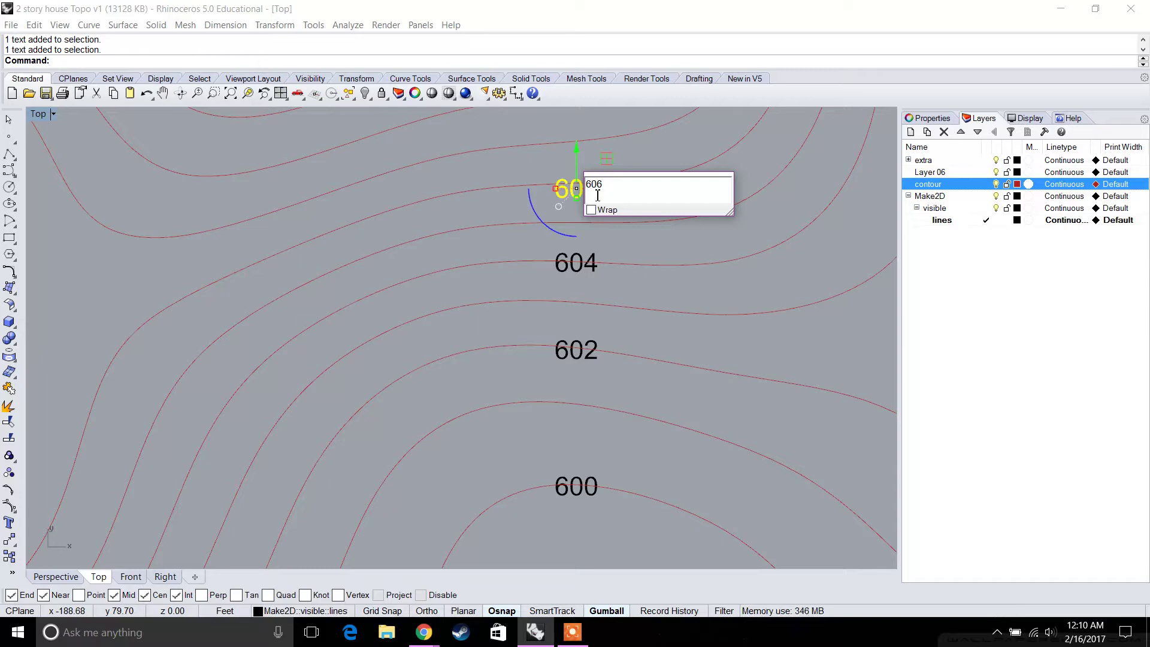
left_click(776, 339)
scroll(775, 340, "down", 5)
right_click_drag(674, 311, 550, 353)
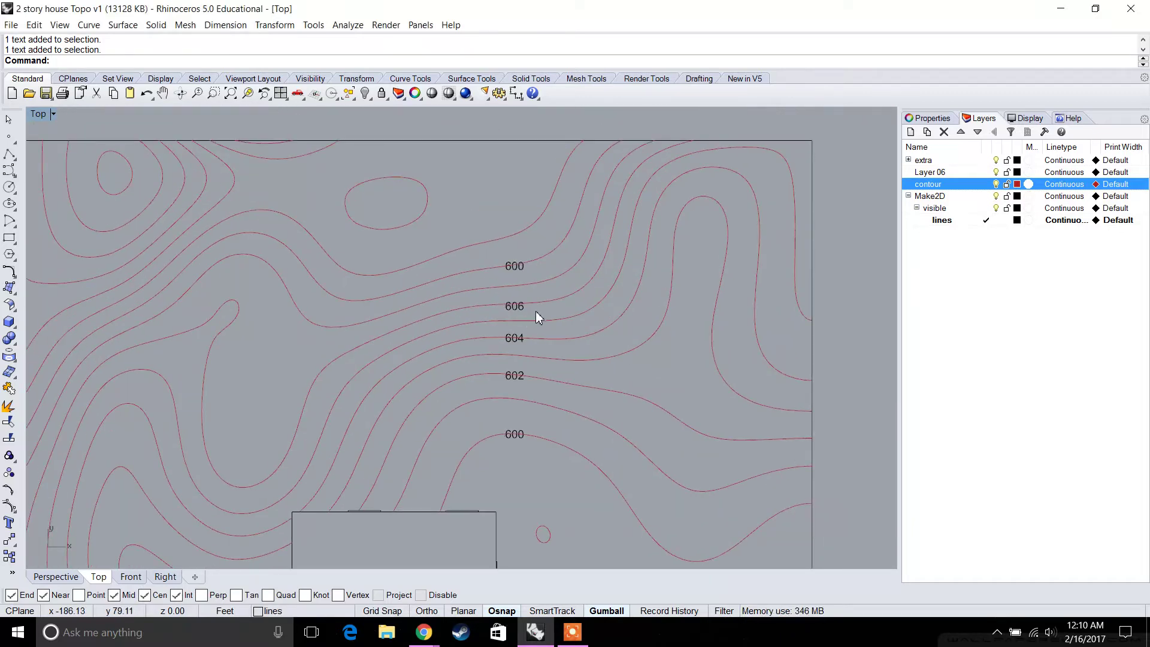
scroll(536, 311, "up", 5)
double_click(519, 254)
type("608")
key("Return")
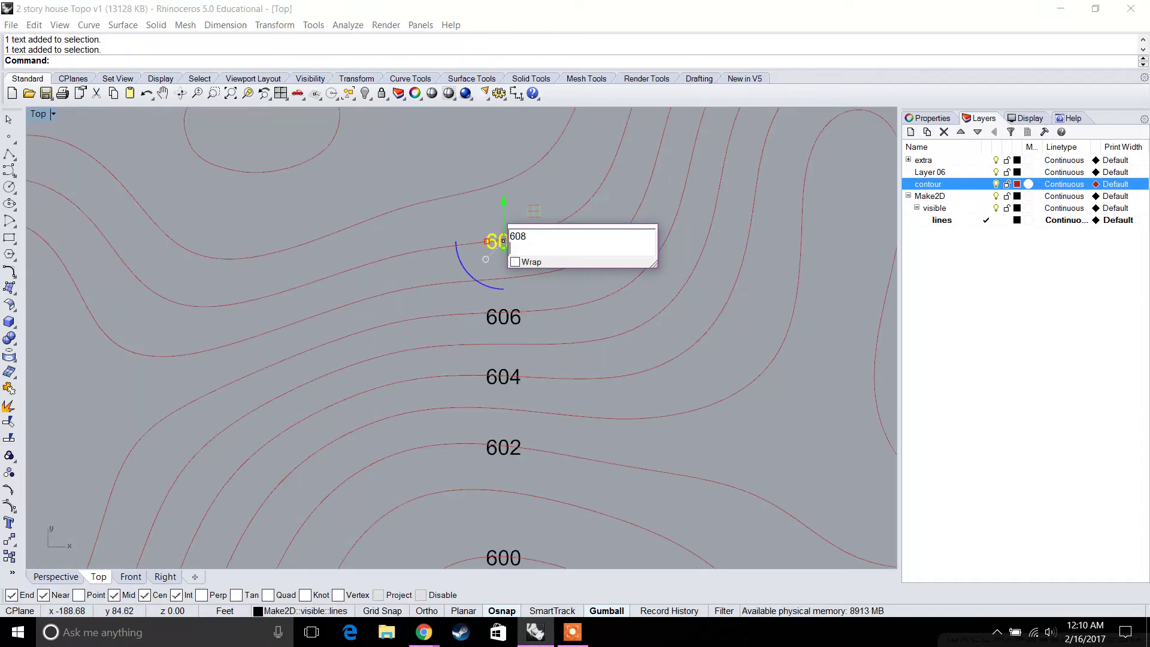
left_click(458, 228)
Copy the 608 label over to the contour lines just southeast of the hill in the site's upper-left corner.
scroll(458, 228, "down", 3)
right_click_drag(436, 270, 607, 271)
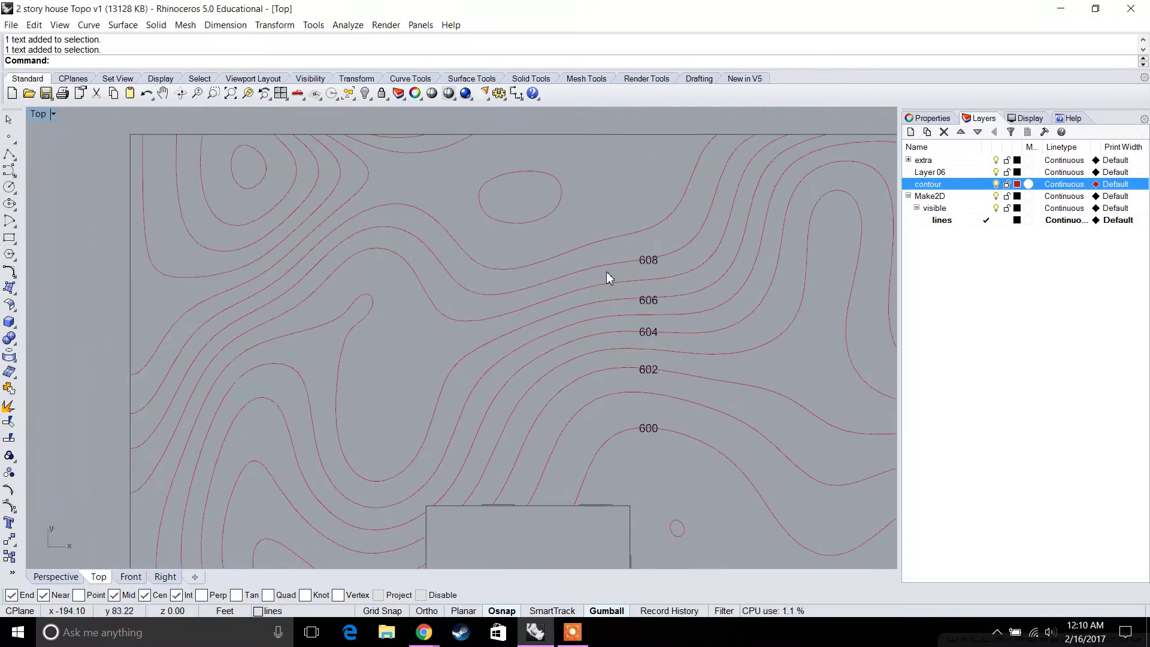
right_click_drag(413, 302, 470, 235)
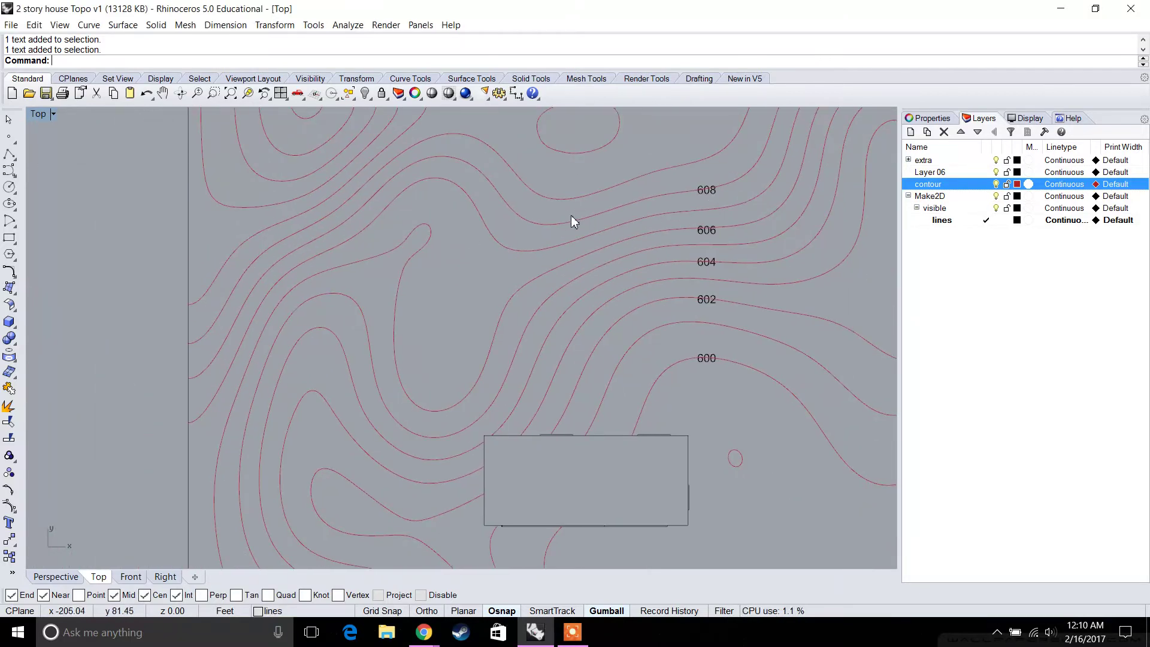
right_click_drag(573, 221, 475, 221)
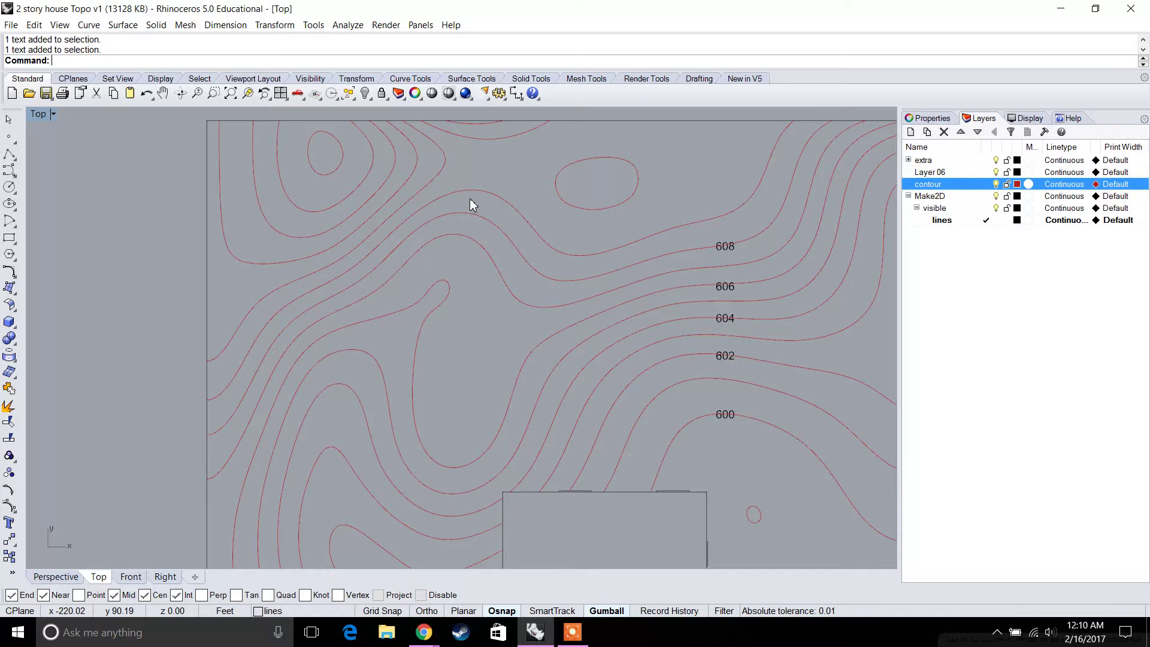
left_click(725, 246)
key("ctrl+c")
key("ctrl+v")
left_click_drag(760, 247, 393, 186)
scroll(384, 247, "up", 2)
right_click_drag(588, 236, 521, 352)
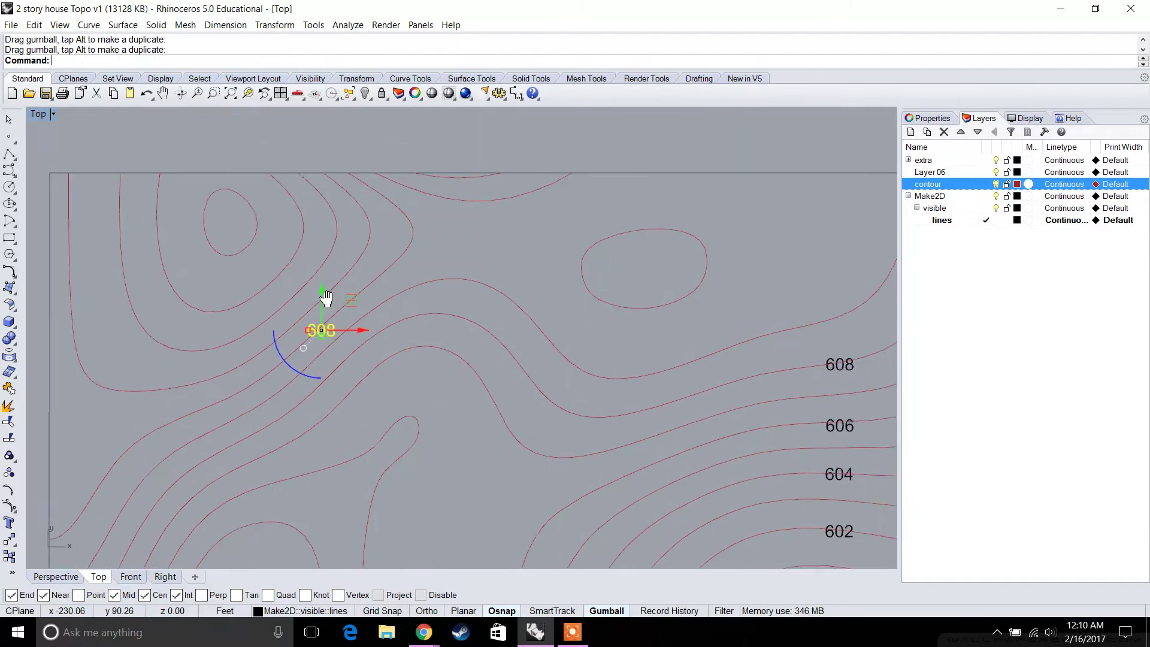
Rotate the copied label to follow the slope of the contour and adjust its position on the line.
left_click_drag(312, 383, 346, 371)
left_click(297, 302)
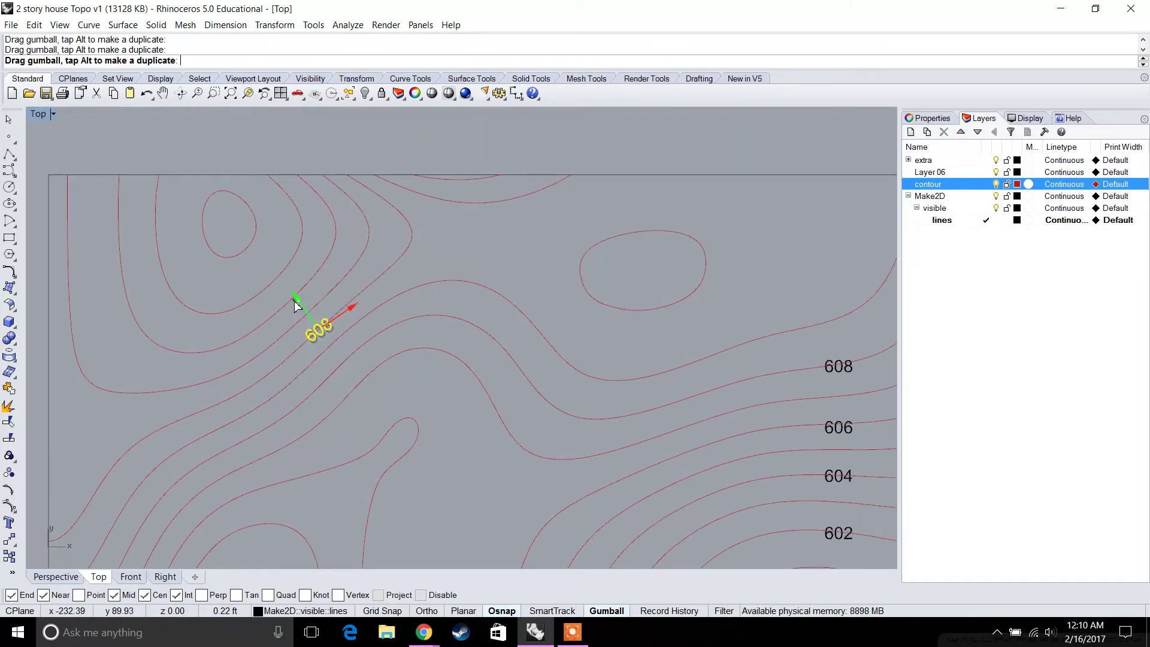
left_click(343, 344)
Change the text of the rotated label to 610.
double_click(340, 328)
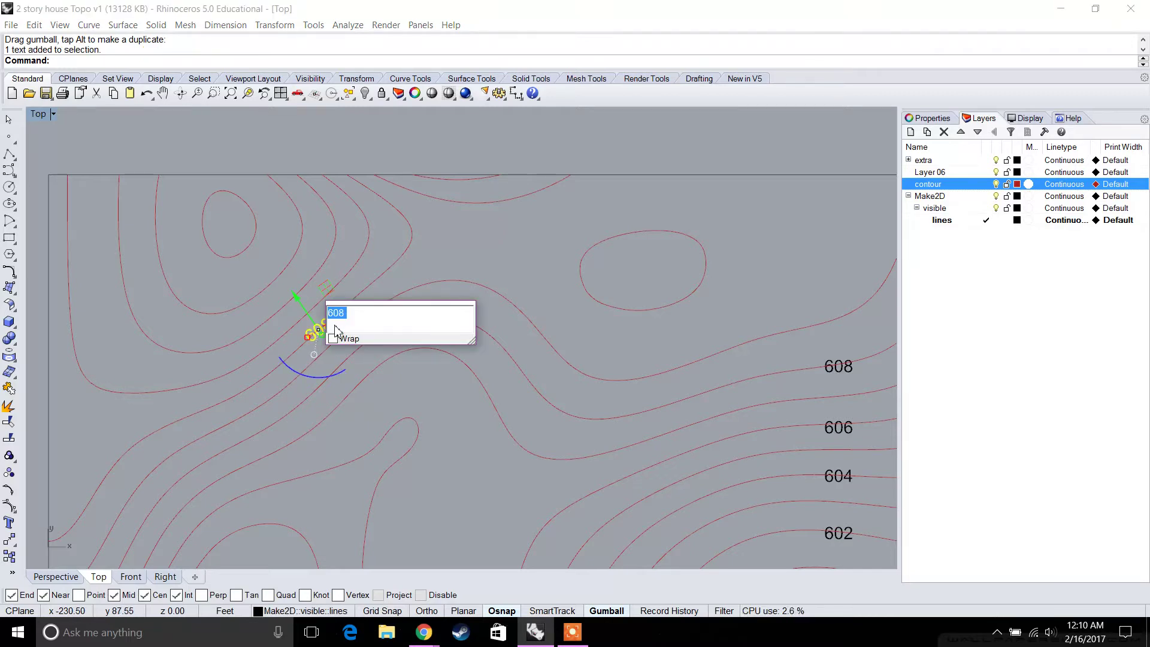
type("61")
left_click(490, 272)
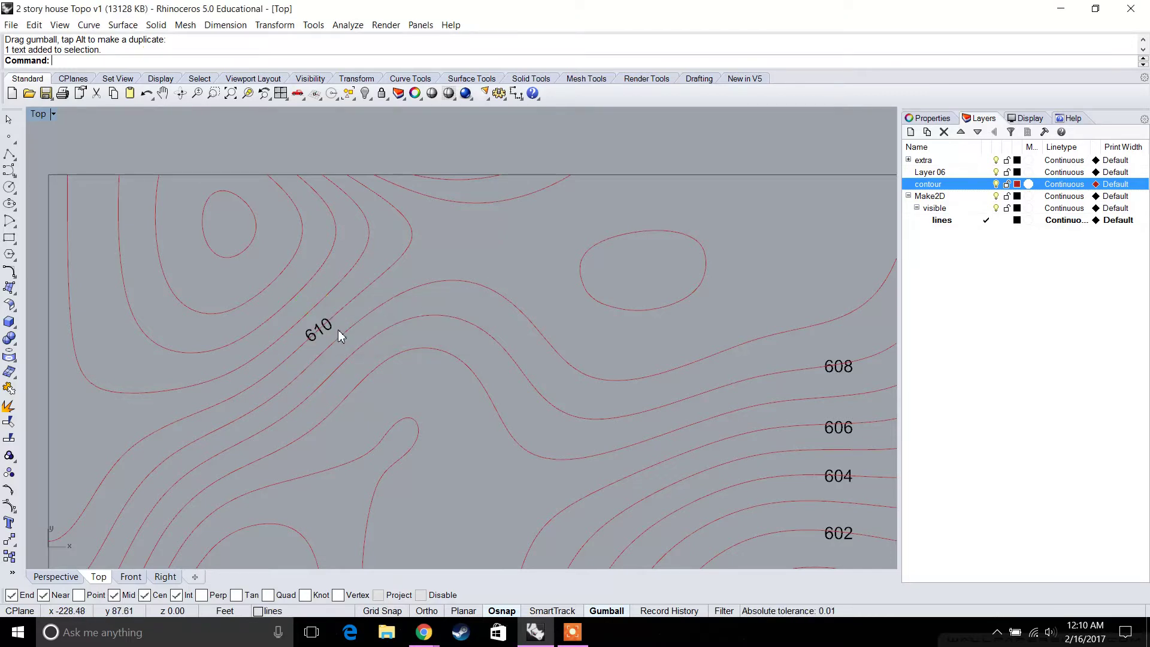
Copy the 610 label twice toward the hill's peak, placing one duplicate partway up and one on the innermost contour.
left_click(337, 331)
right_click_drag(311, 328, 351, 343)
key("ctrl+c")
key("ctrl+v")
left_click_drag(350, 333, 303, 245)
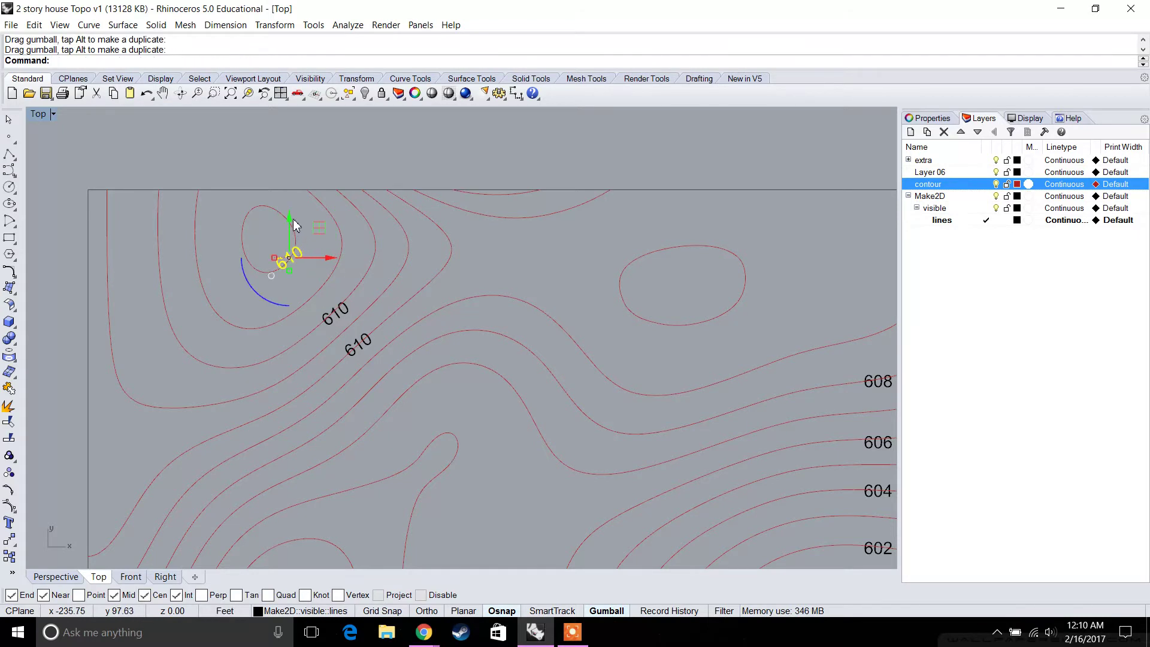
Change the middle hill label to 612 and the label on the innermost contour to 614.
double_click(342, 327)
type("612")
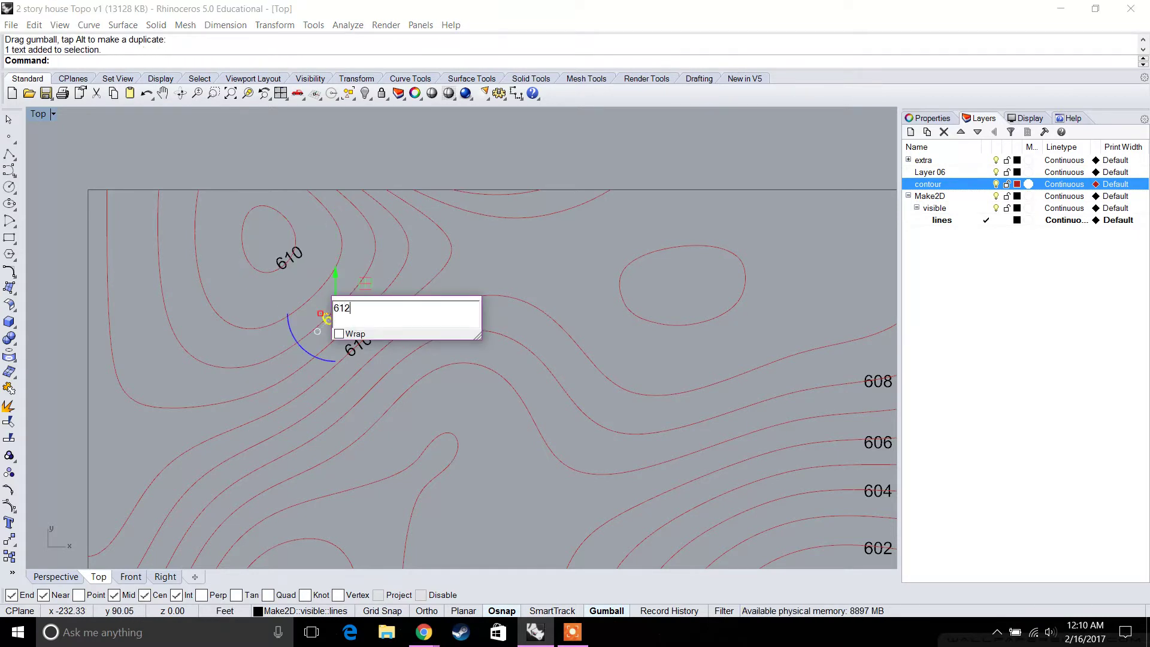
left_click(415, 264)
double_click(289, 259)
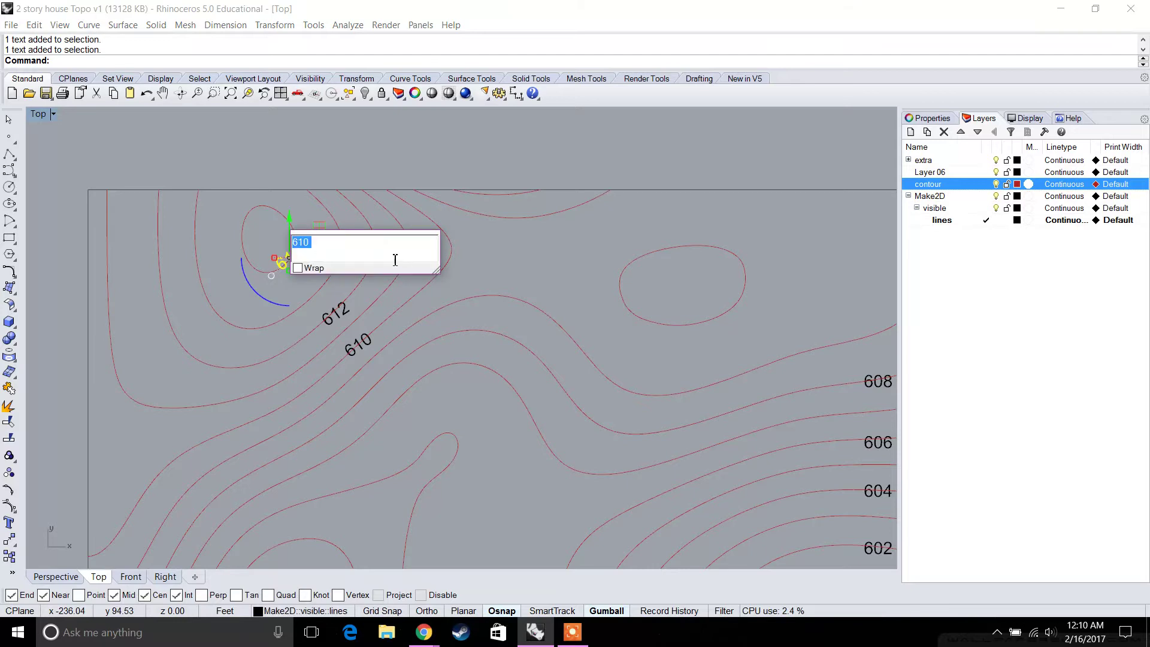
type("61")
left_click(499, 248)
scroll(499, 248, "down", 5)
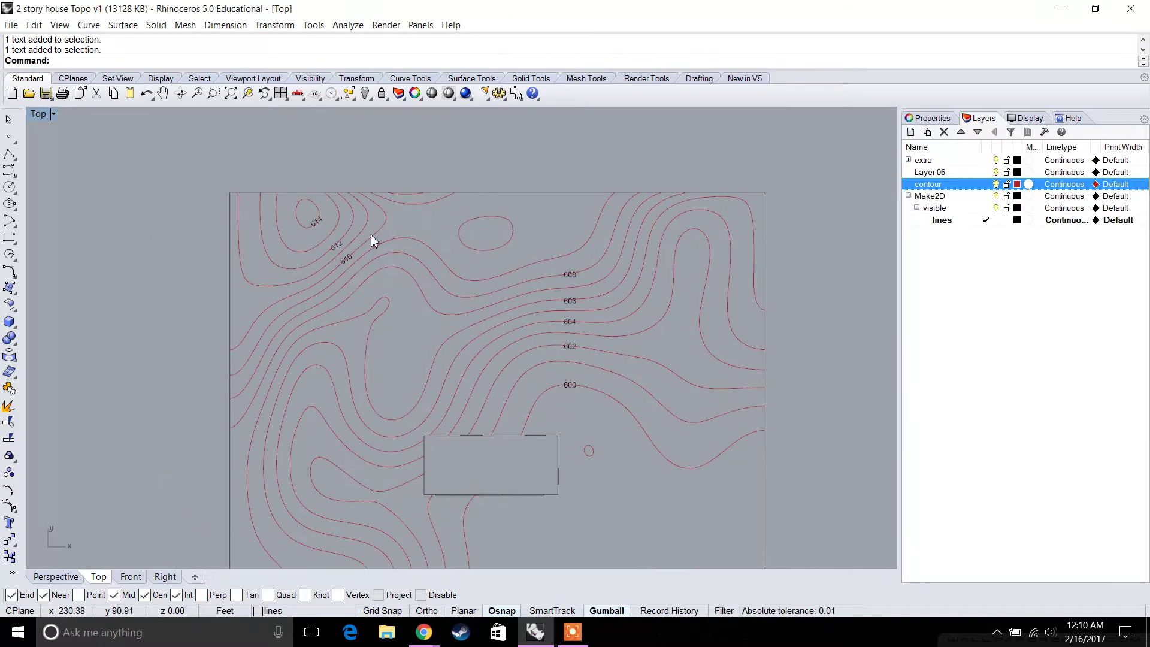
scroll(368, 210, "up", 3)
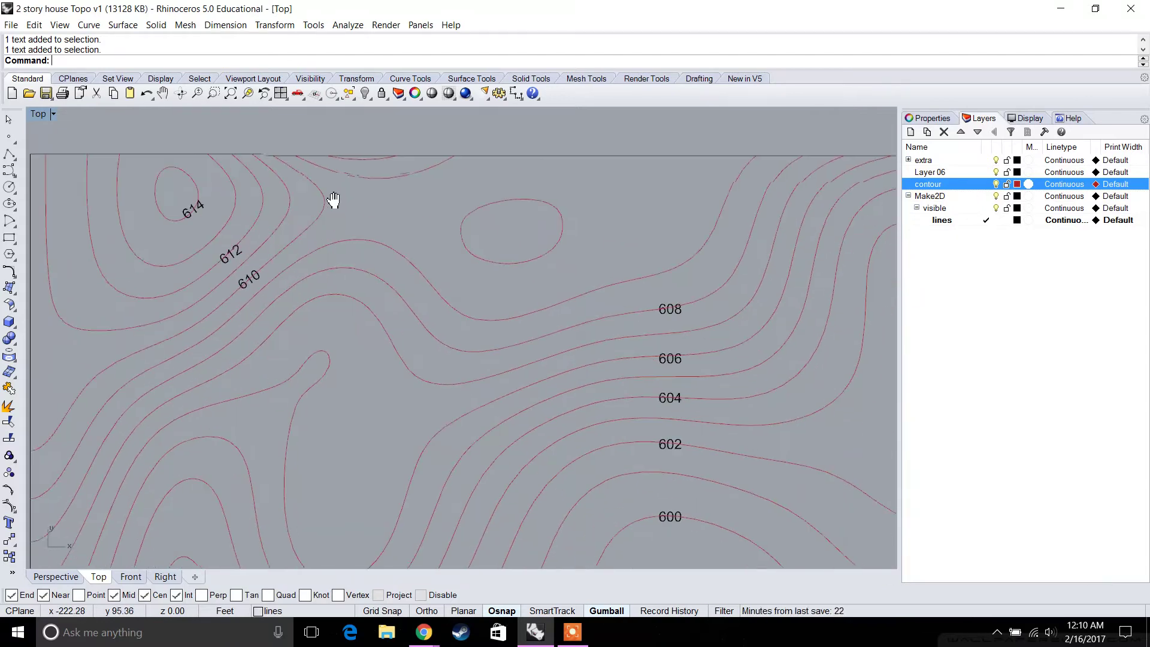
scroll(466, 323, "down", 2)
scroll(473, 318, "down", 2)
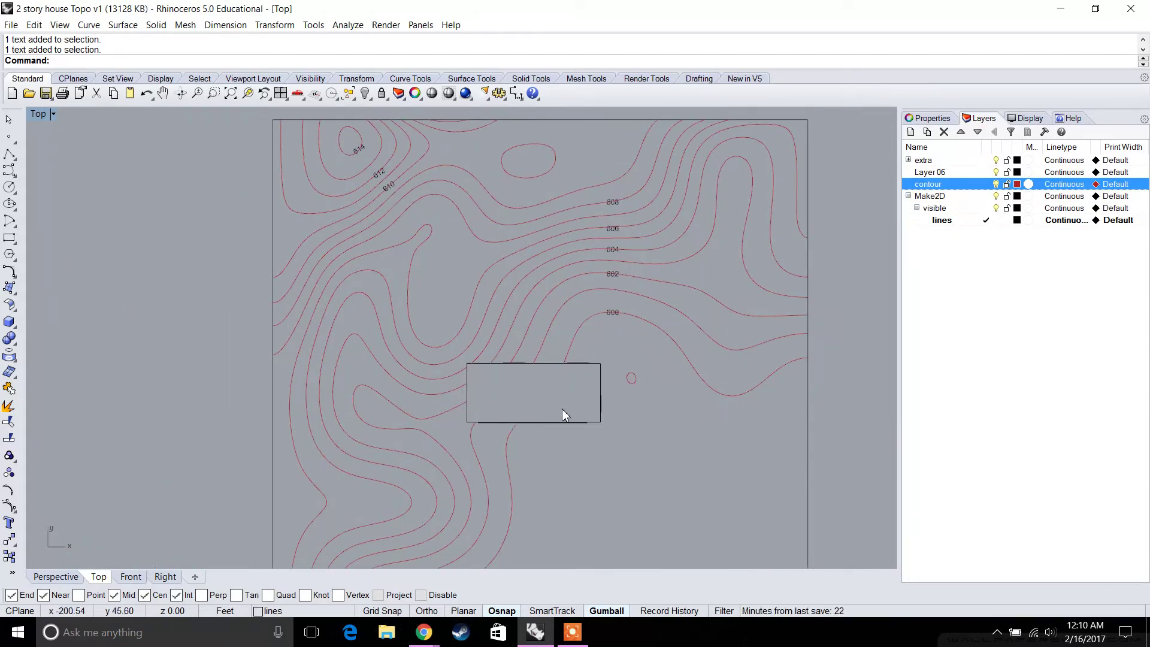
right_click_drag(642, 301, 547, 386)
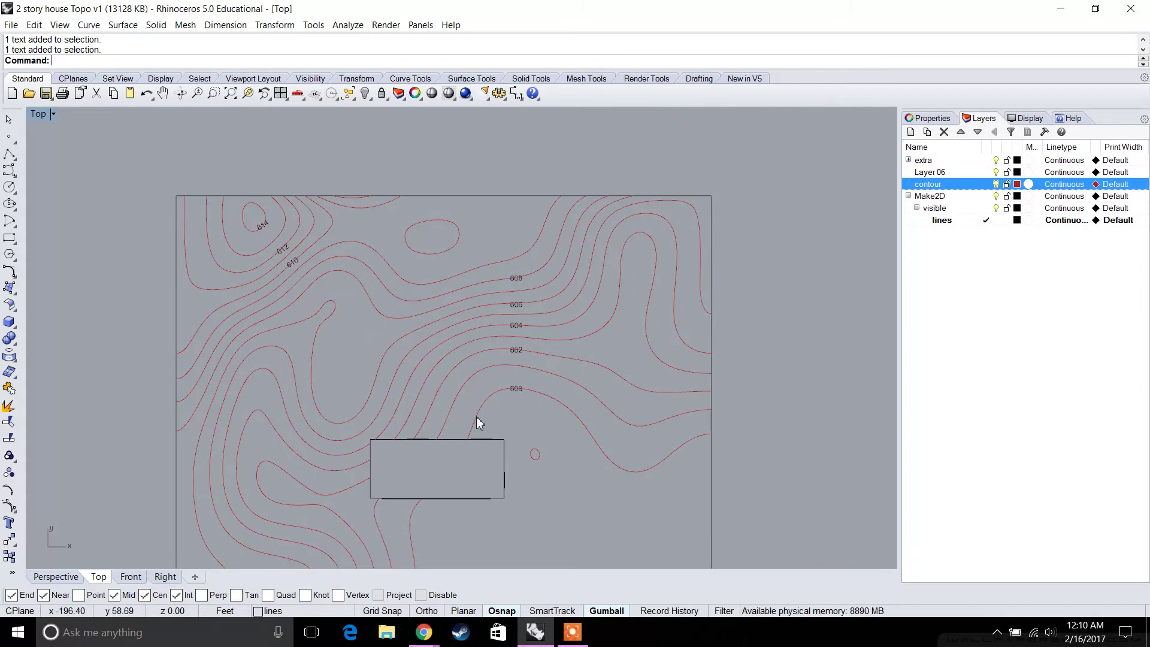
Create a new layer named roads and make it the current layer.
right_click_drag(477, 418, 524, 314)
scroll(397, 296, "down", 1)
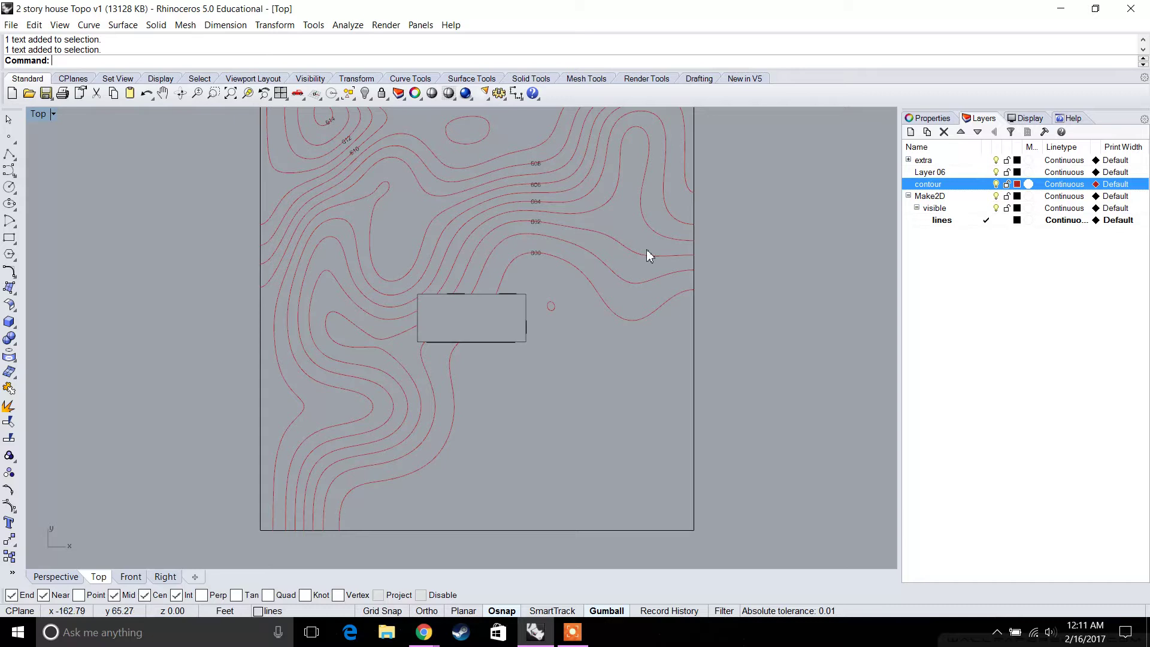
right_click(953, 282)
left_click(963, 287)
type("roads")
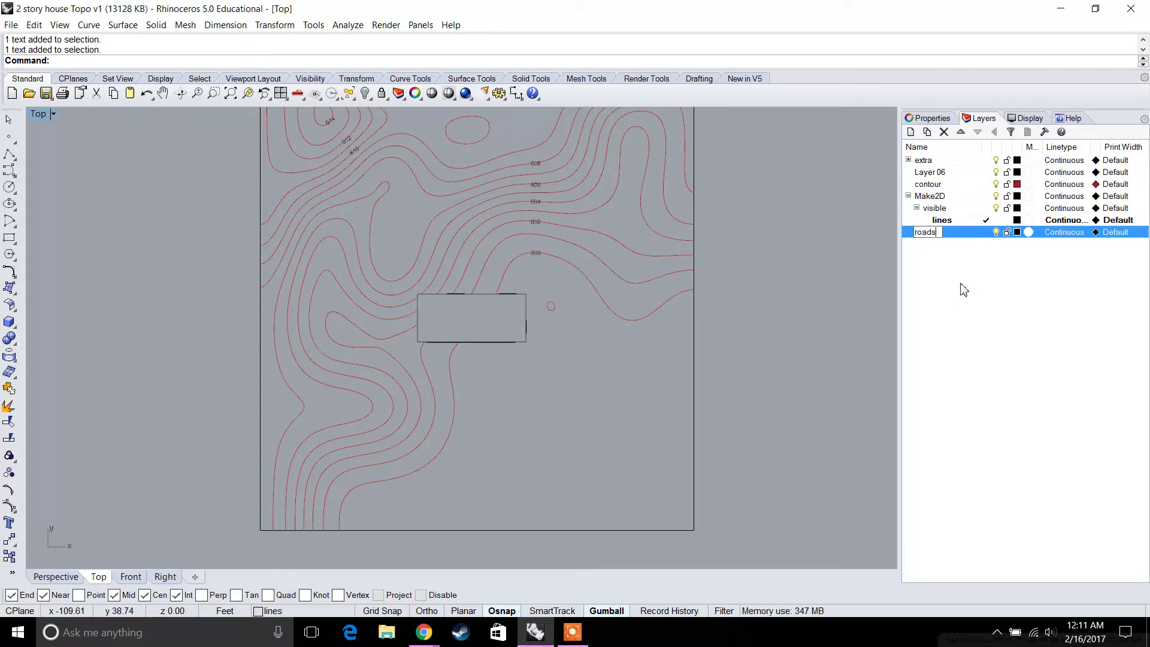
key("Return")
double_click(937, 234)
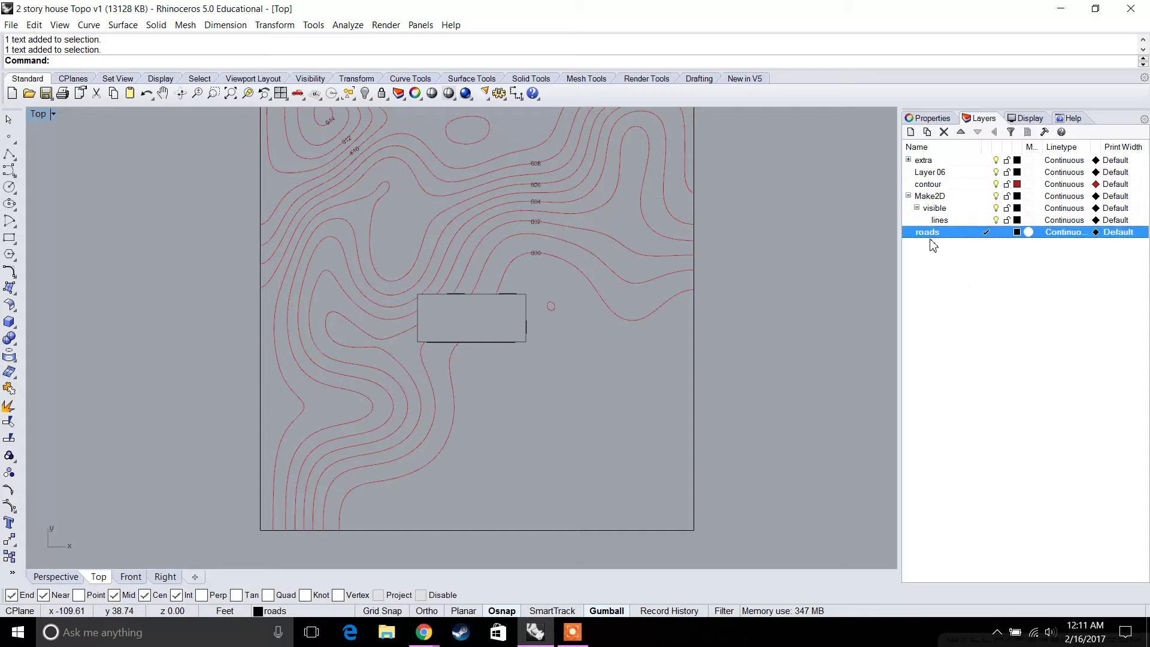
left_click(10, 154)
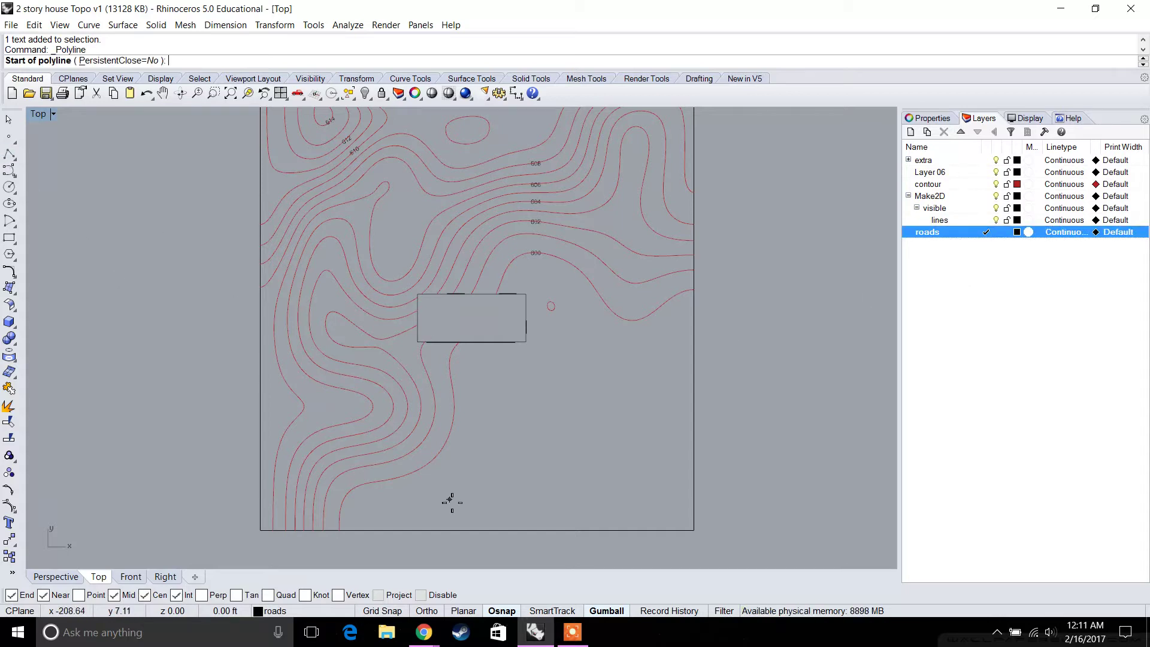
left_click(371, 530)
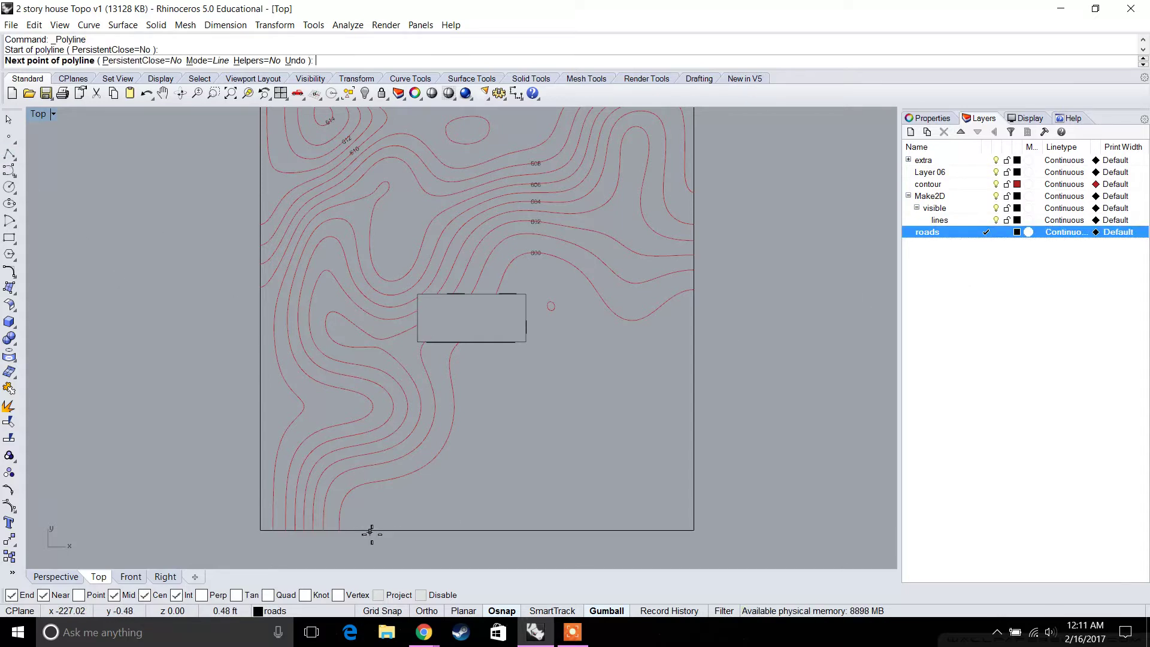
key("Escape")
Draw a diagonal road line from the site's right boundary, below the contours, down to its bottom boundary.
key("Return")
left_click(694, 324)
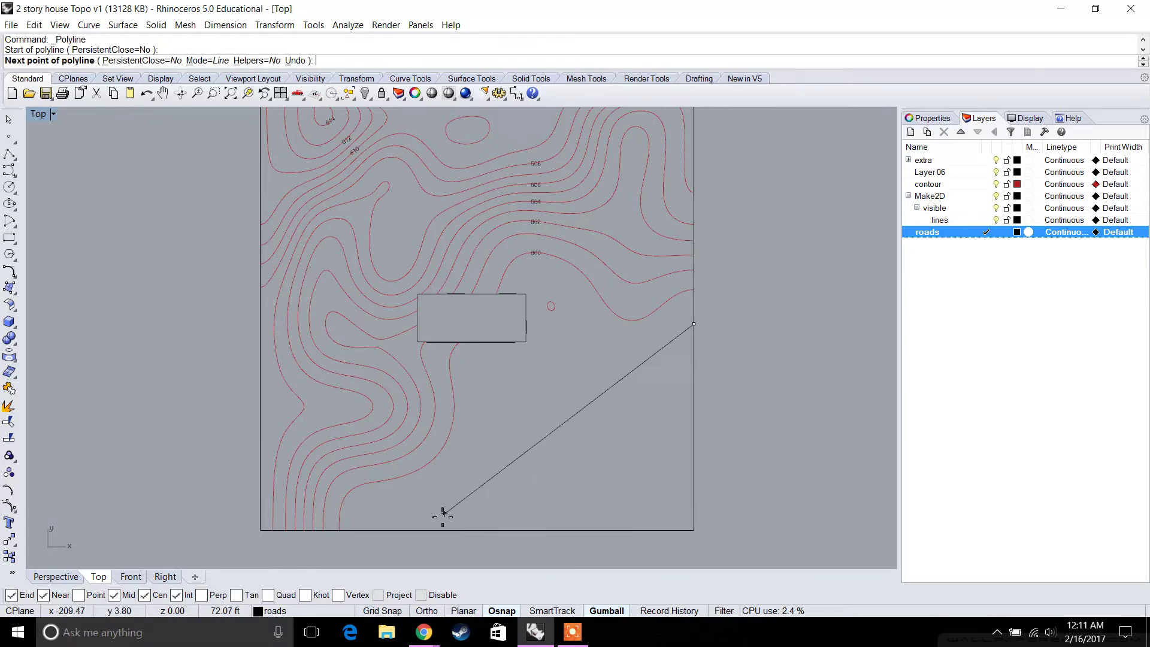
left_click(362, 523)
key("Return")
Offset the diagonal road line 23' toward the site's lower-right corner.
left_click(493, 457)
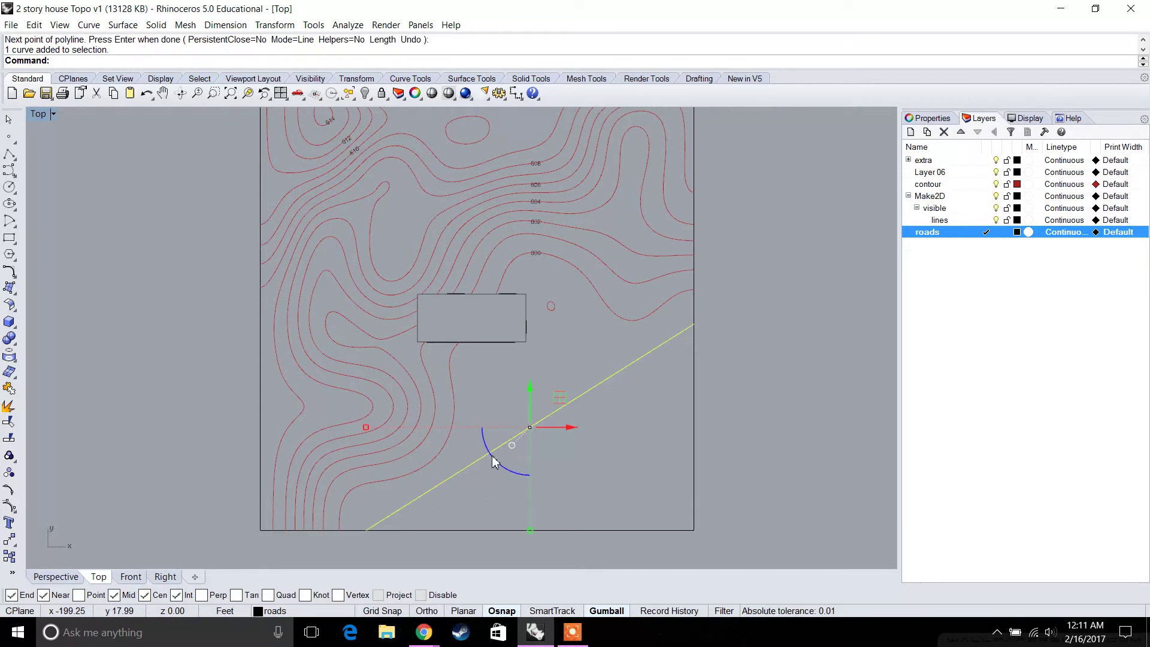
type("offset")
key("Return")
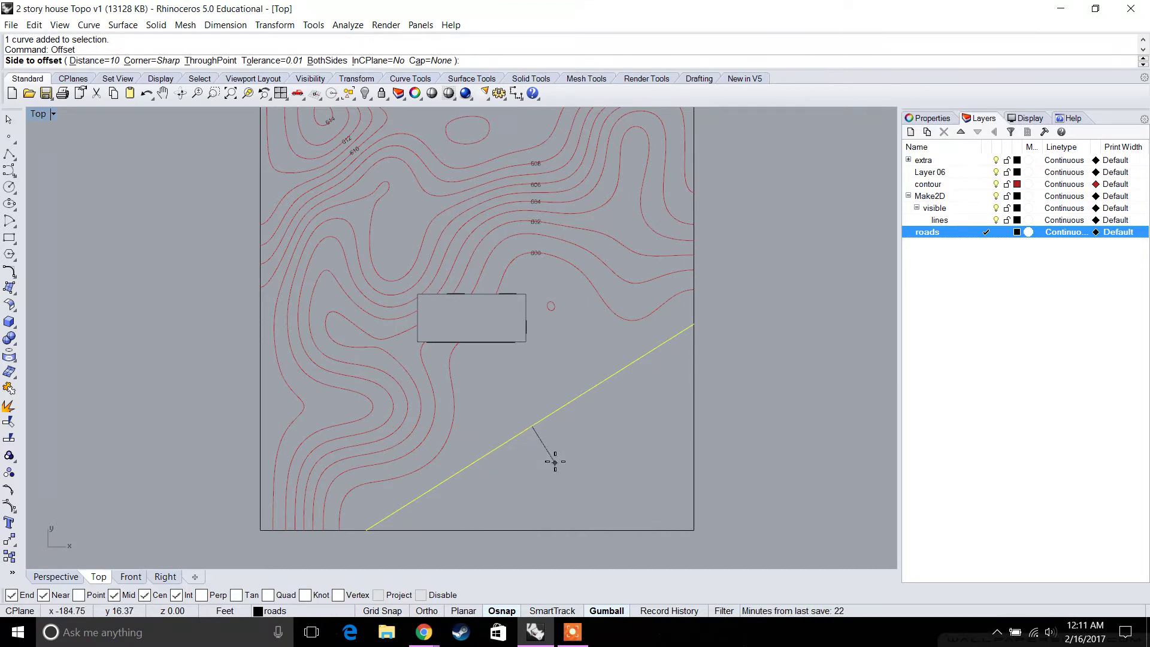
type("23")
key("Return")
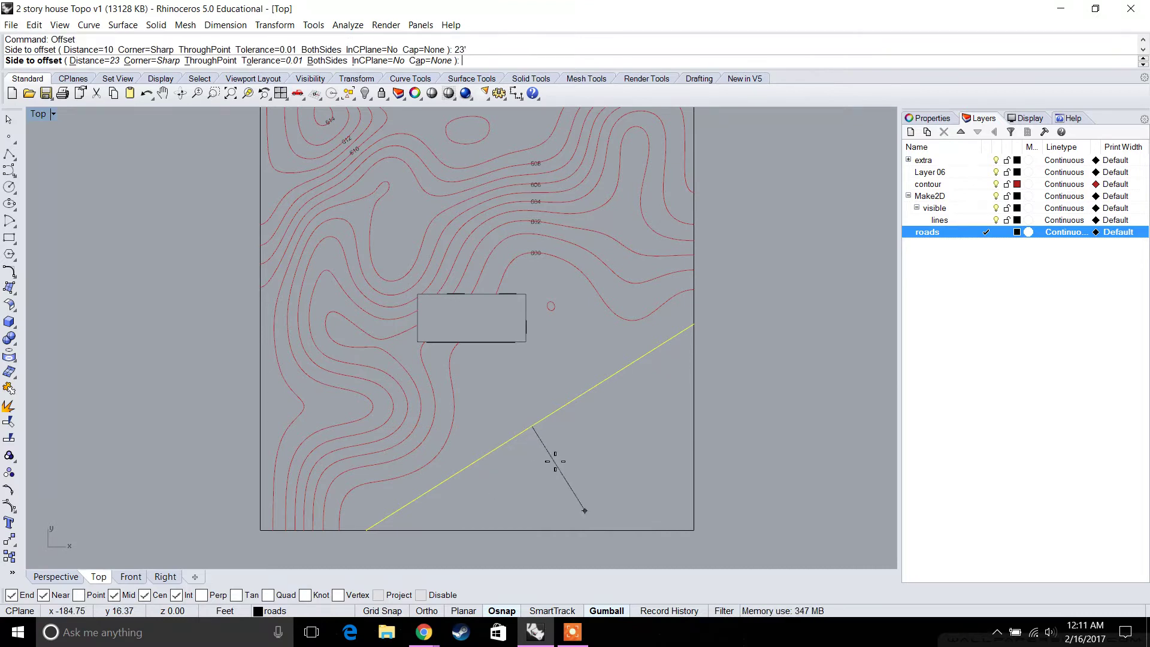
left_click(609, 496)
key("Escape")
Trim both ends of the offset road line where they extend past the site boundary.
right_click_drag(609, 496, 521, 409)
type("trim")
key("Return")
left_click_drag(735, 502, 457, 378)
left_click_drag(127, 178, 127, 178)
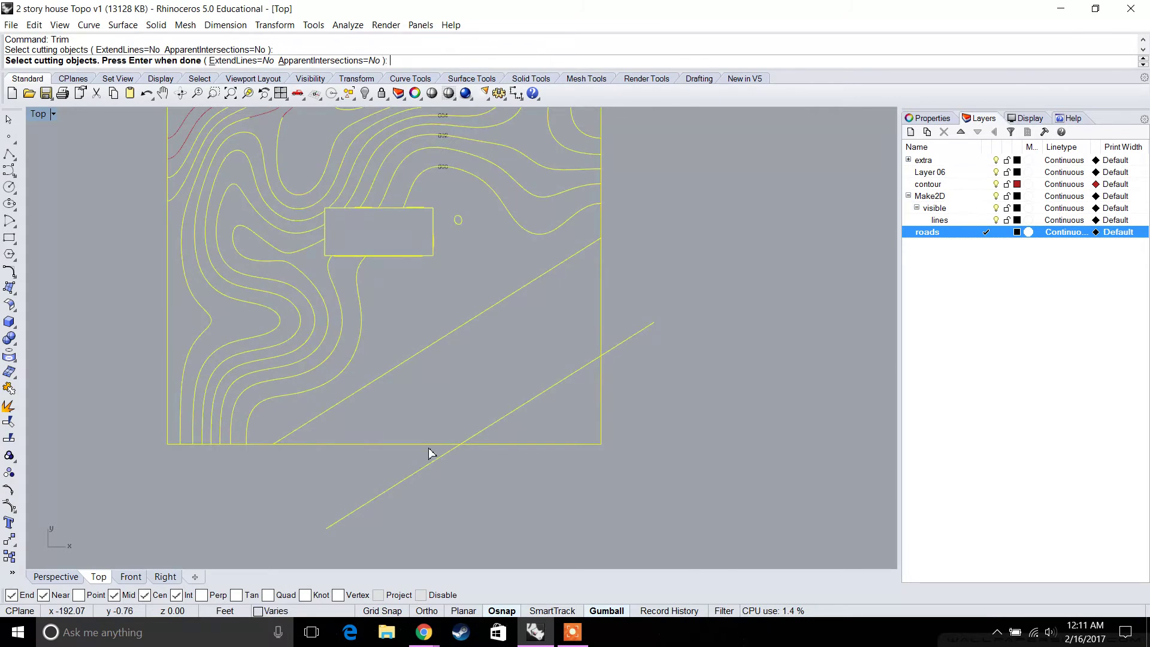
key("Return")
left_click(432, 462)
left_click_drag(691, 429, 640, 335)
right_click_drag(625, 316, 641, 385)
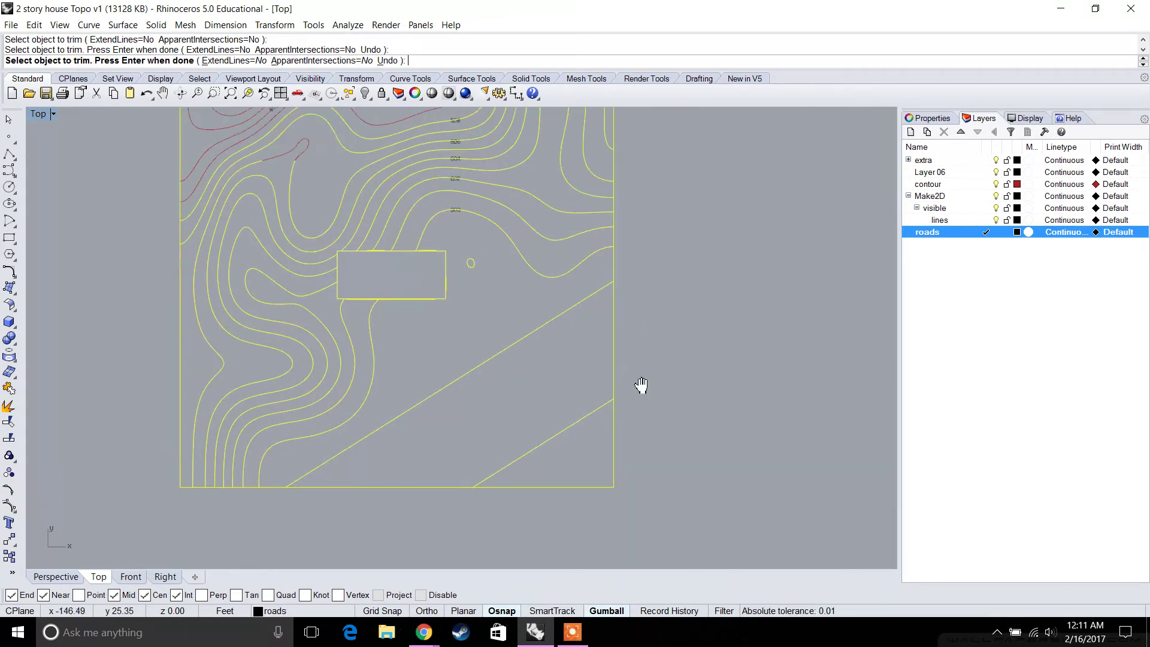
key("Return")
left_click(504, 387)
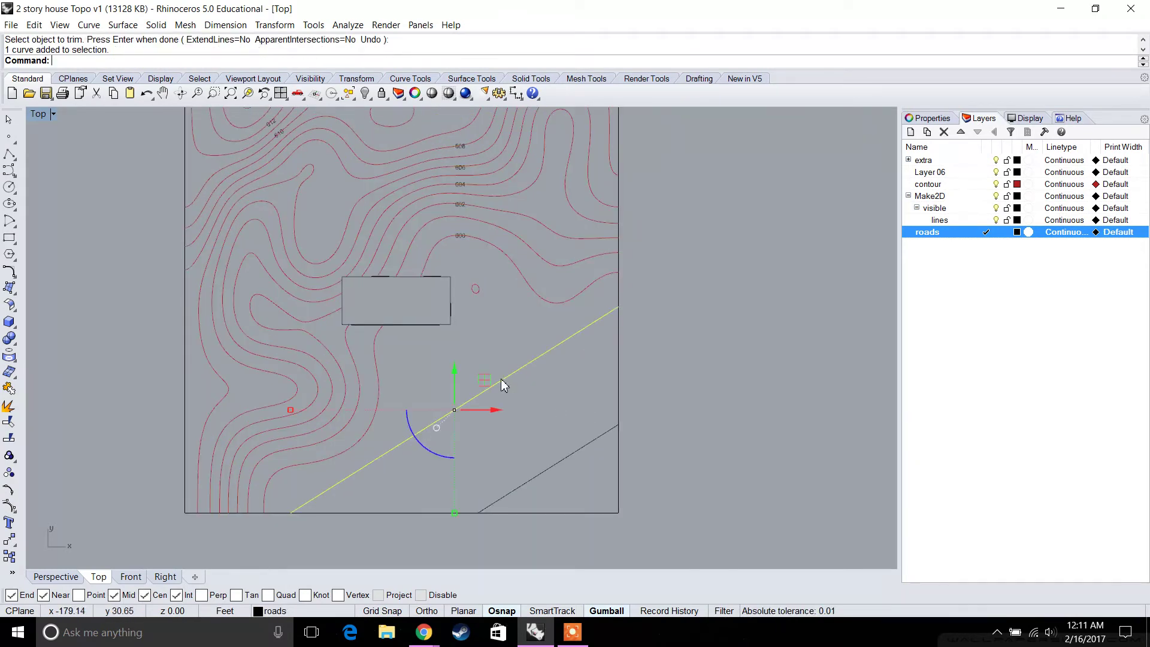
key("Escape")
Draw a driveway edge from the house's lower-right corner straight down to the nearer road line.
left_click(9, 154)
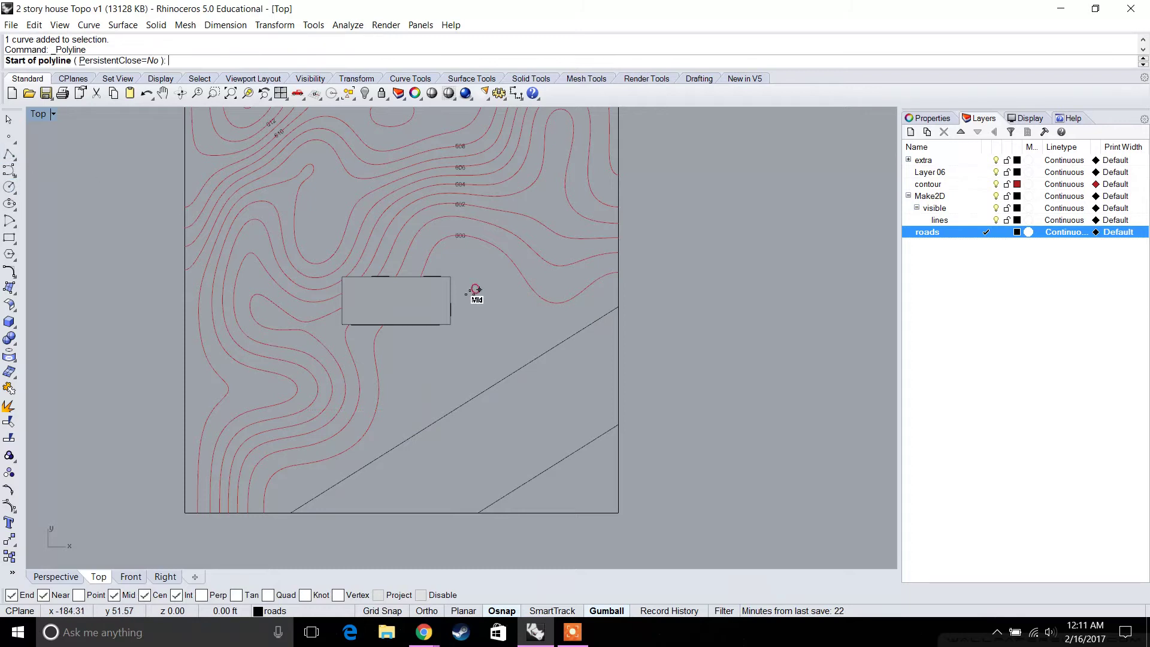
left_click(450, 326)
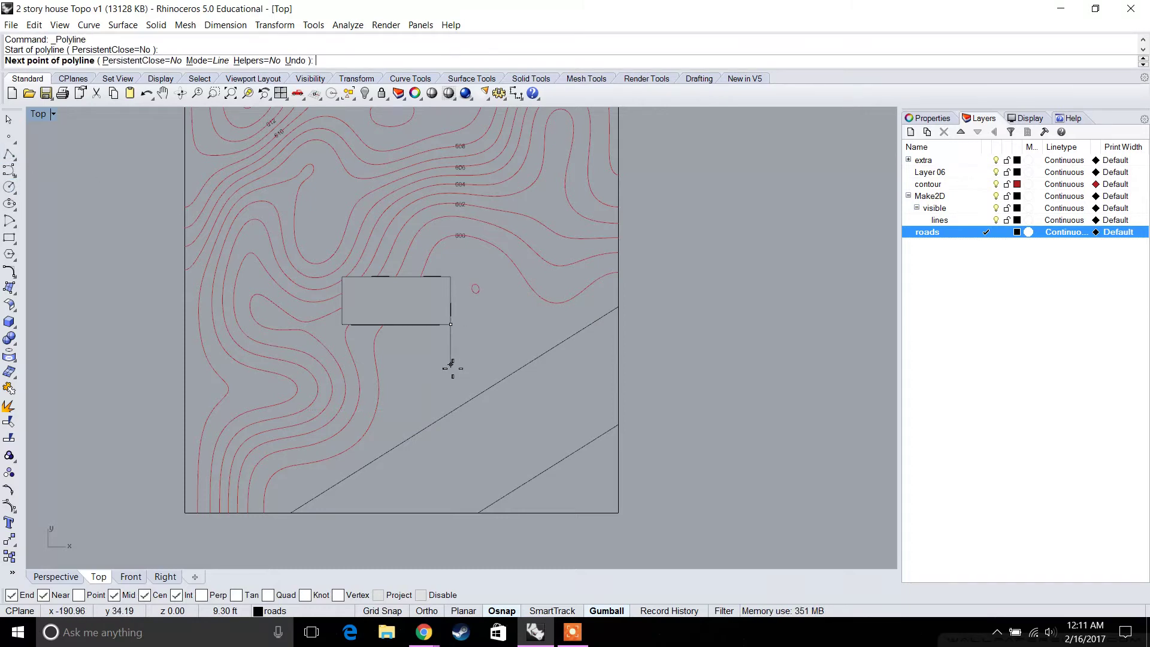
left_click(450, 404)
key("Return")
scroll(455, 293, "up", 3)
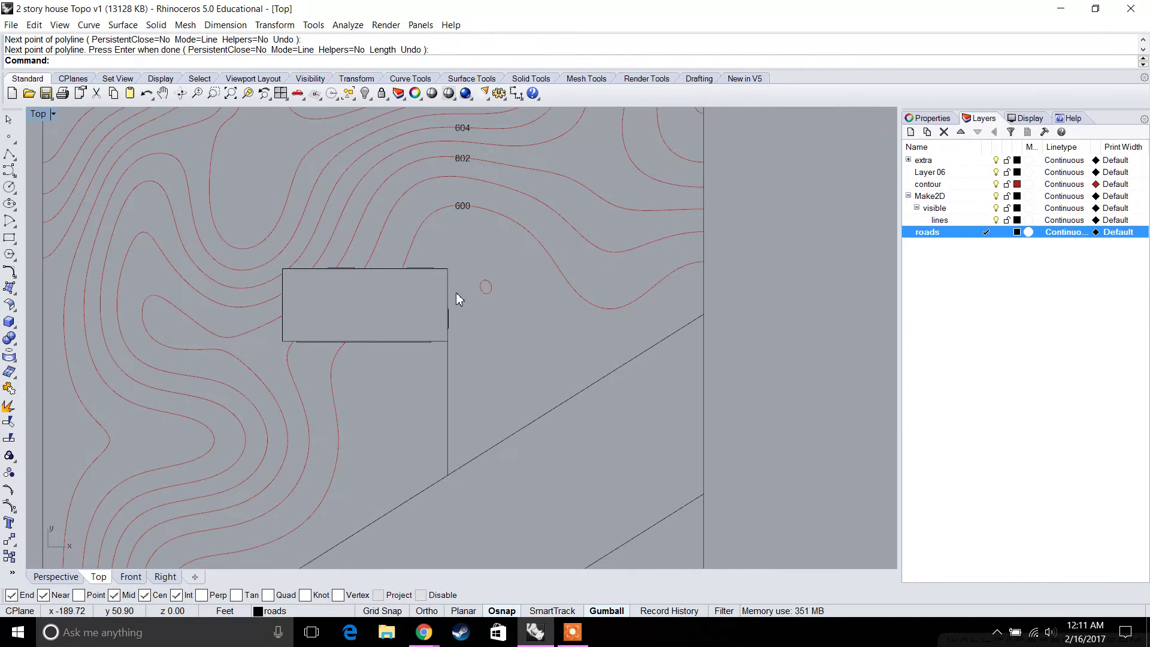
key("Return")
left_click(444, 264)
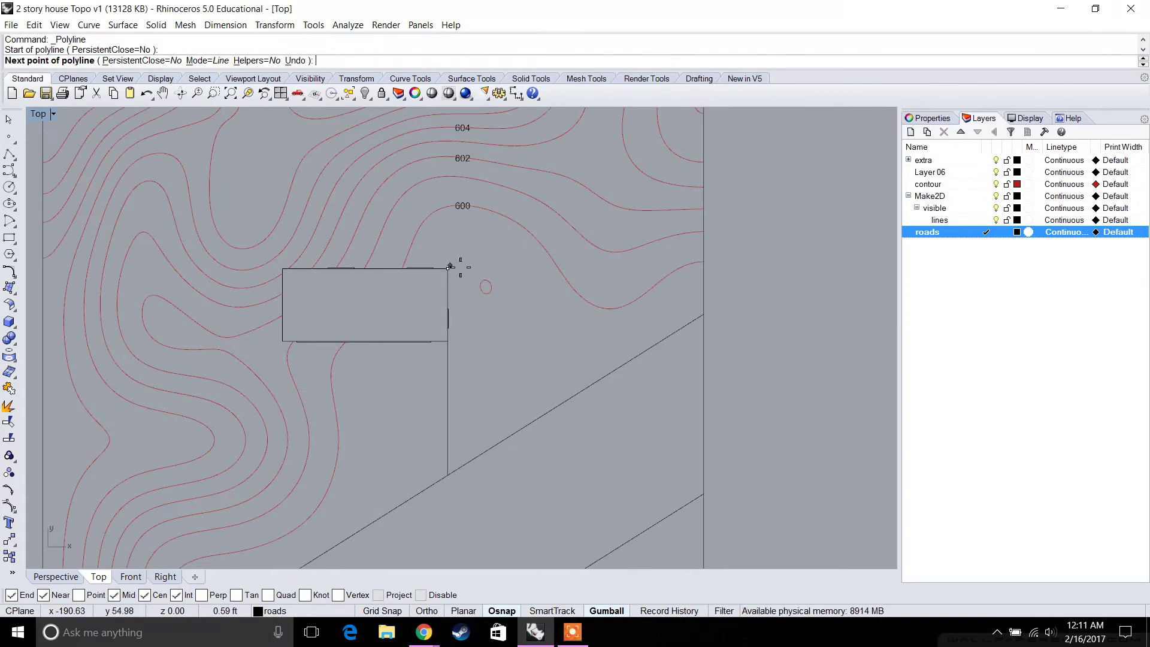
key("Return")
With Ortho on, draw the driveway's outer edge from the house's upper-right corner 12' to the right, then down to the road line.
key("Return")
left_click(451, 271)
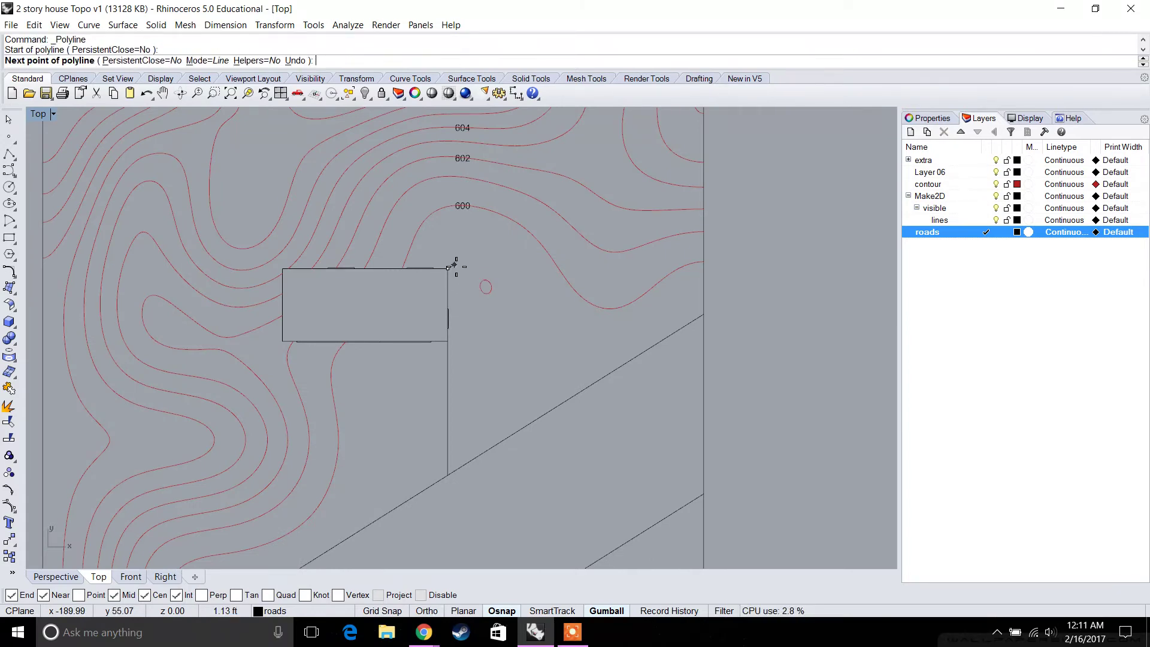
left_click(441, 611)
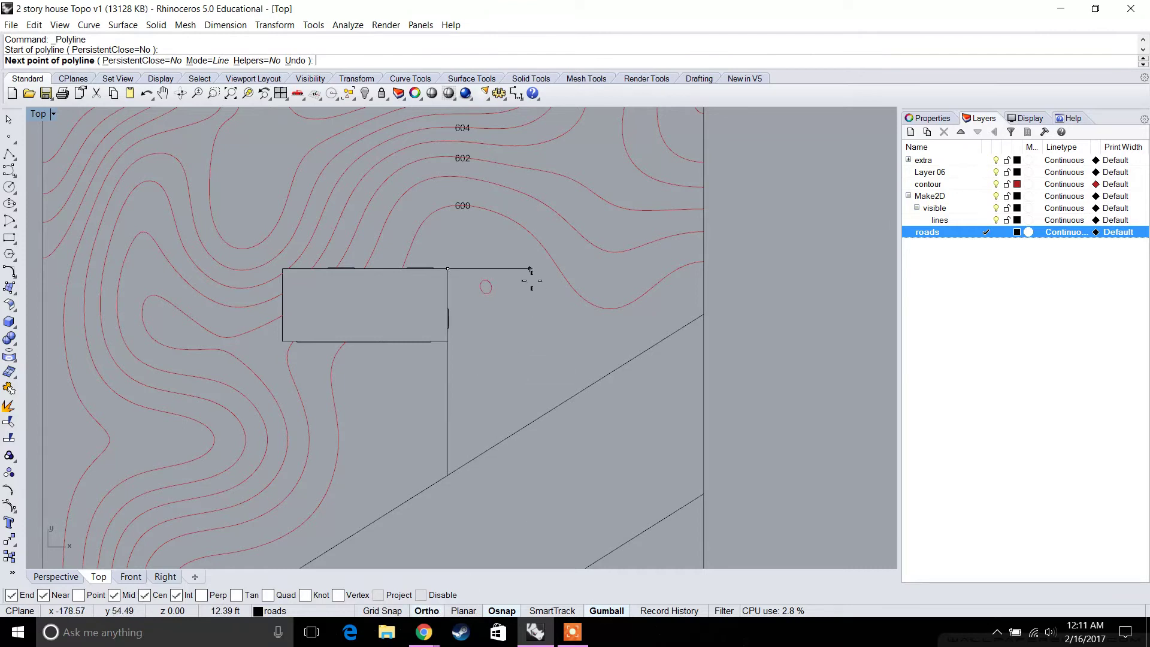
type("12'")
key("Return")
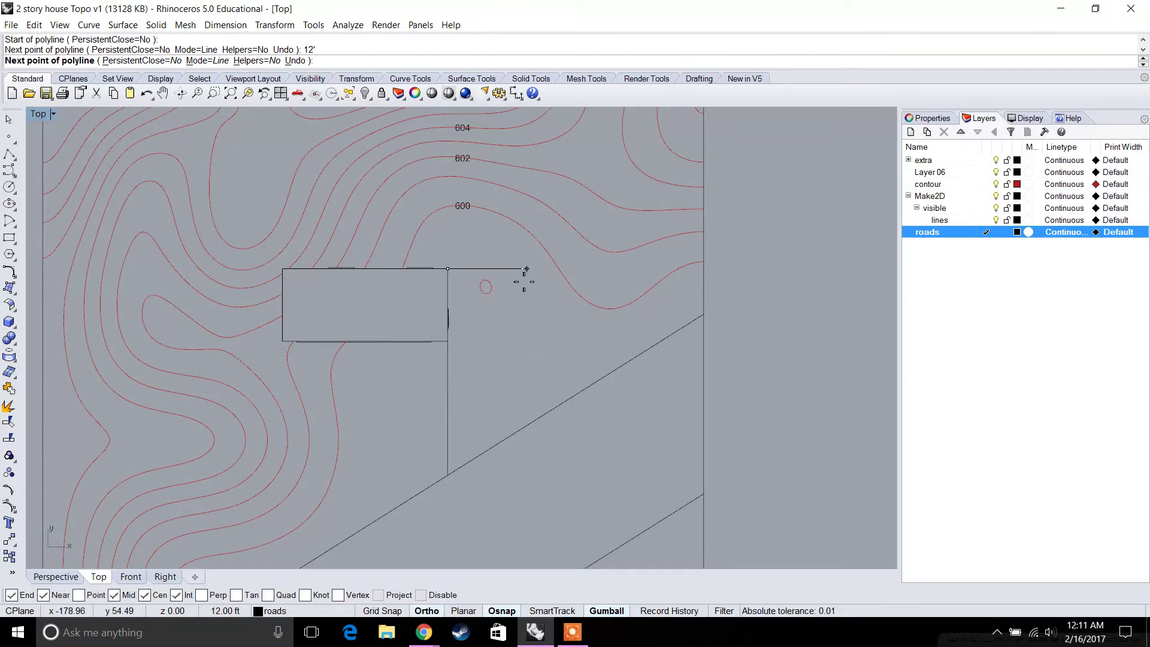
left_click(524, 282)
left_click(526, 425)
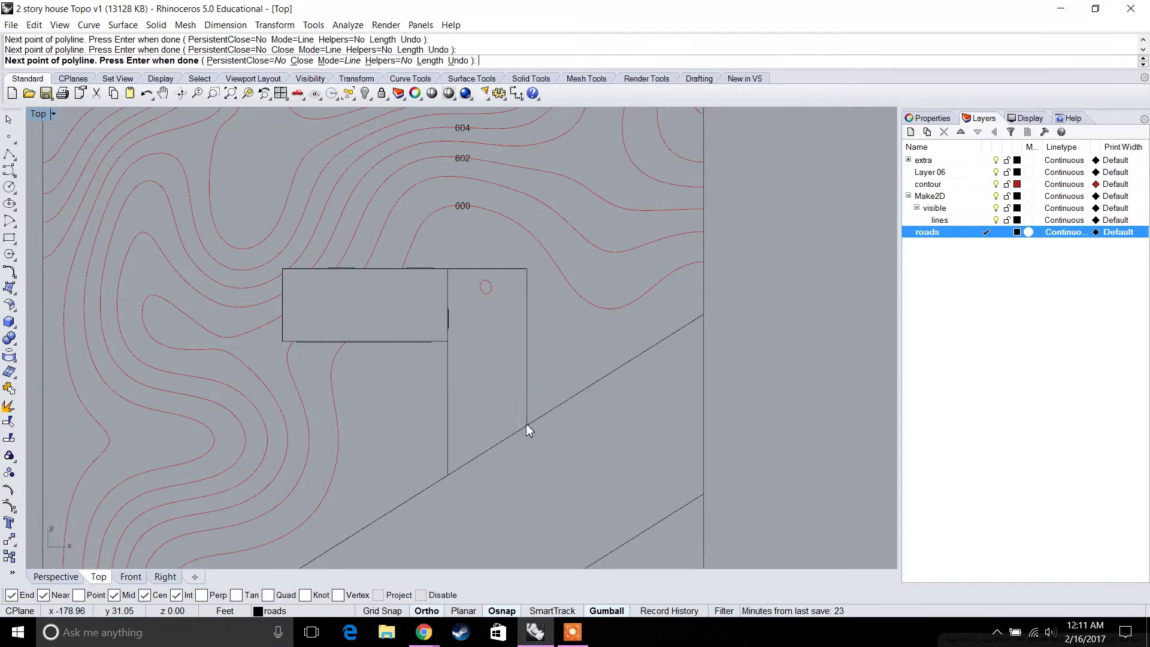
key("Return")
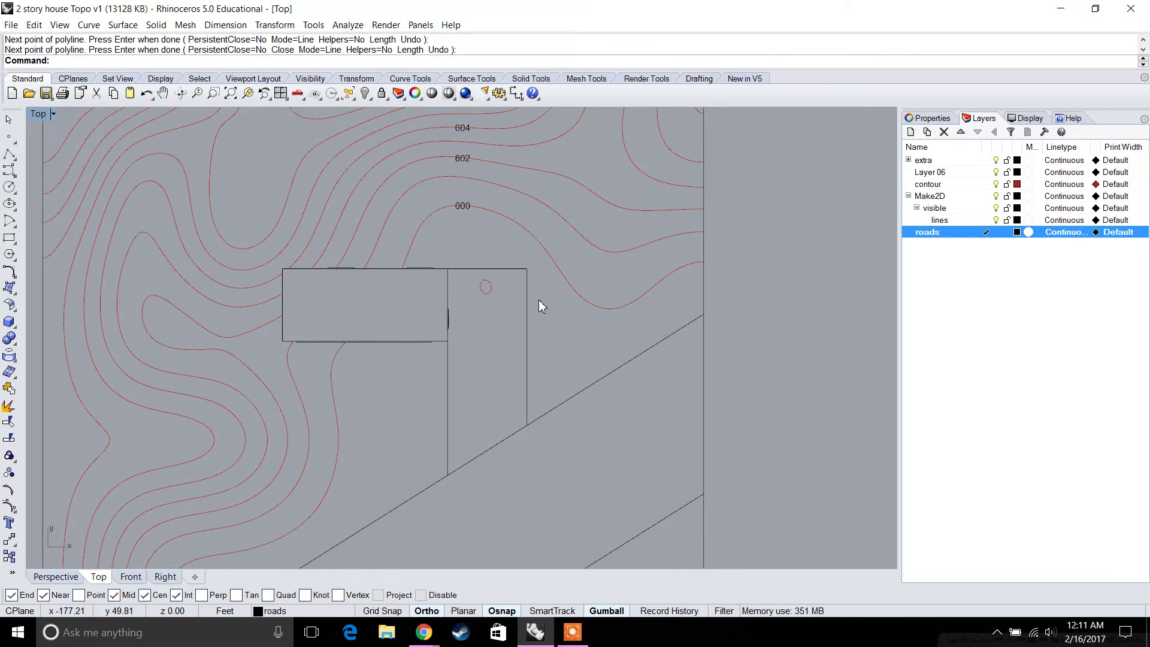
Fillet the driveway's upper outer corner with a 2' radius.
type("Fil")
key("Return")
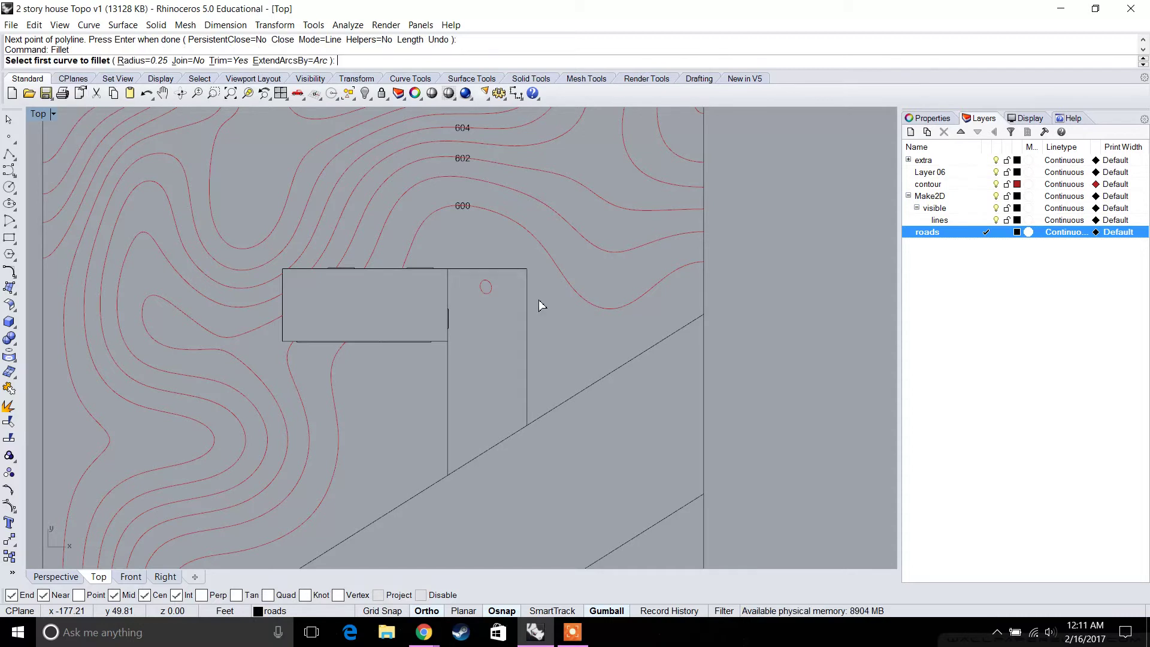
left_click(136, 62)
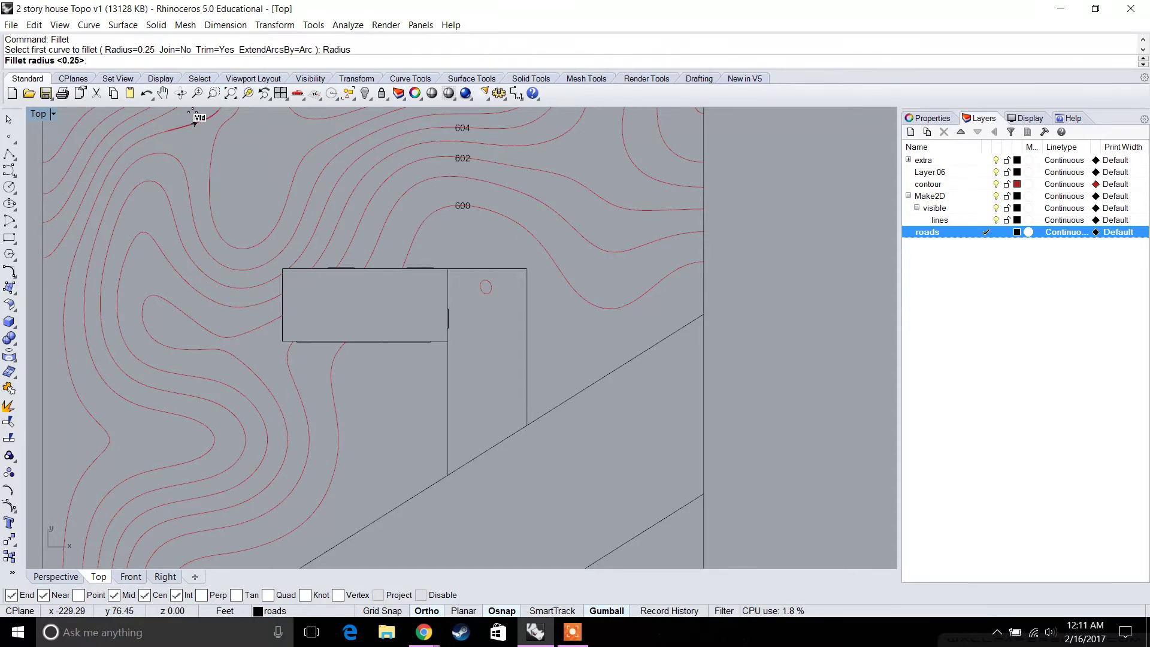
type("2'")
key("Return")
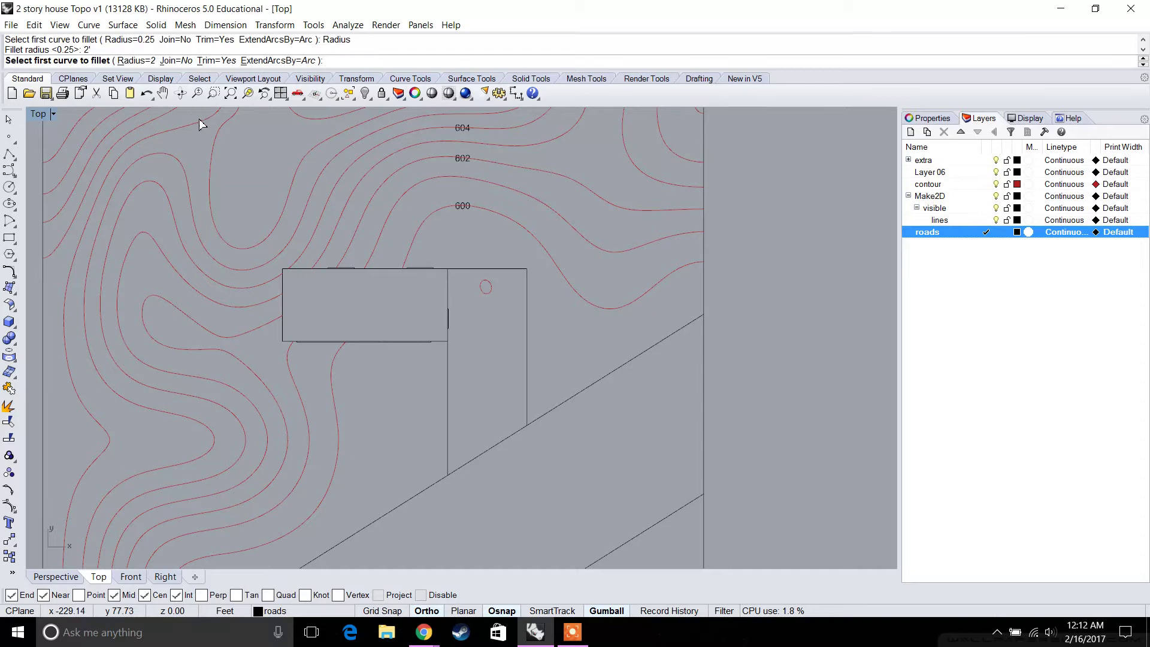
left_click(527, 286)
left_click(520, 270)
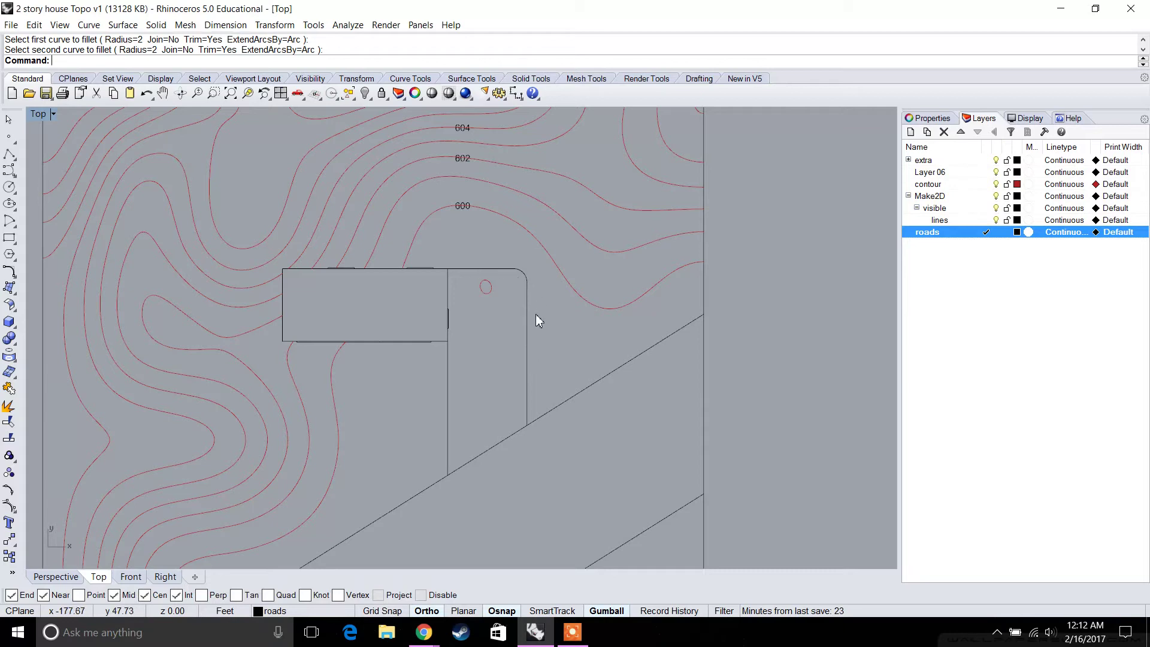
Trim away the piece of the road line that crosses the driveway opening.
scroll(536, 314, "down", 3)
right_click_drag(519, 289, 518, 288)
type("trim")
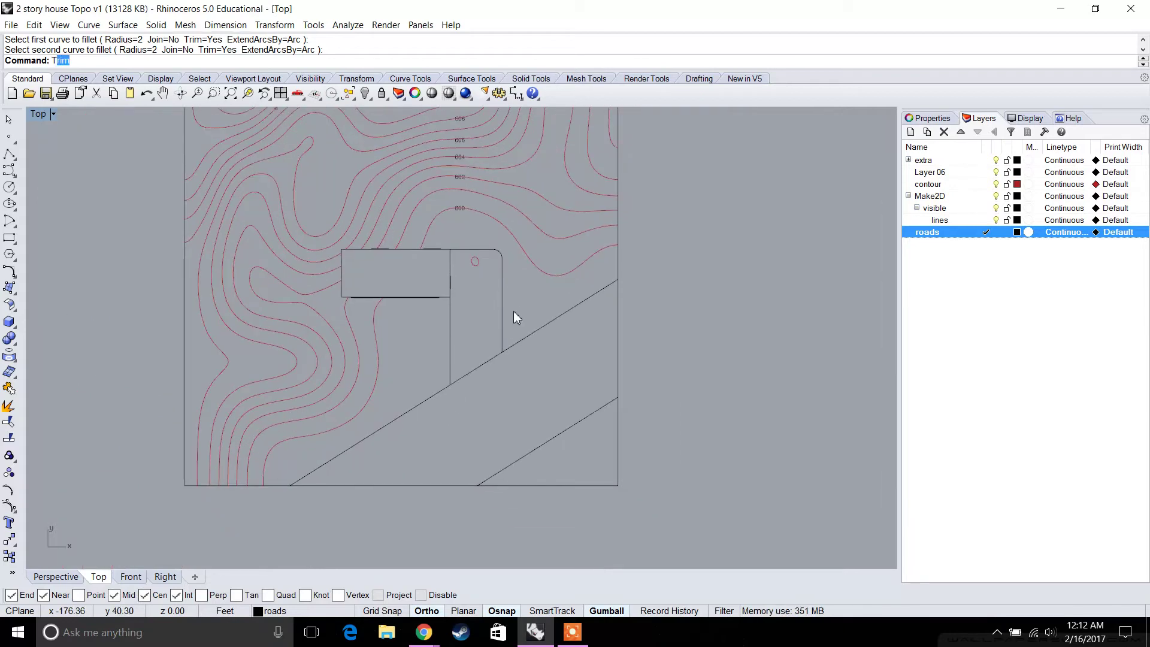
key("Return")
left_click_drag(641, 526, 361, 264)
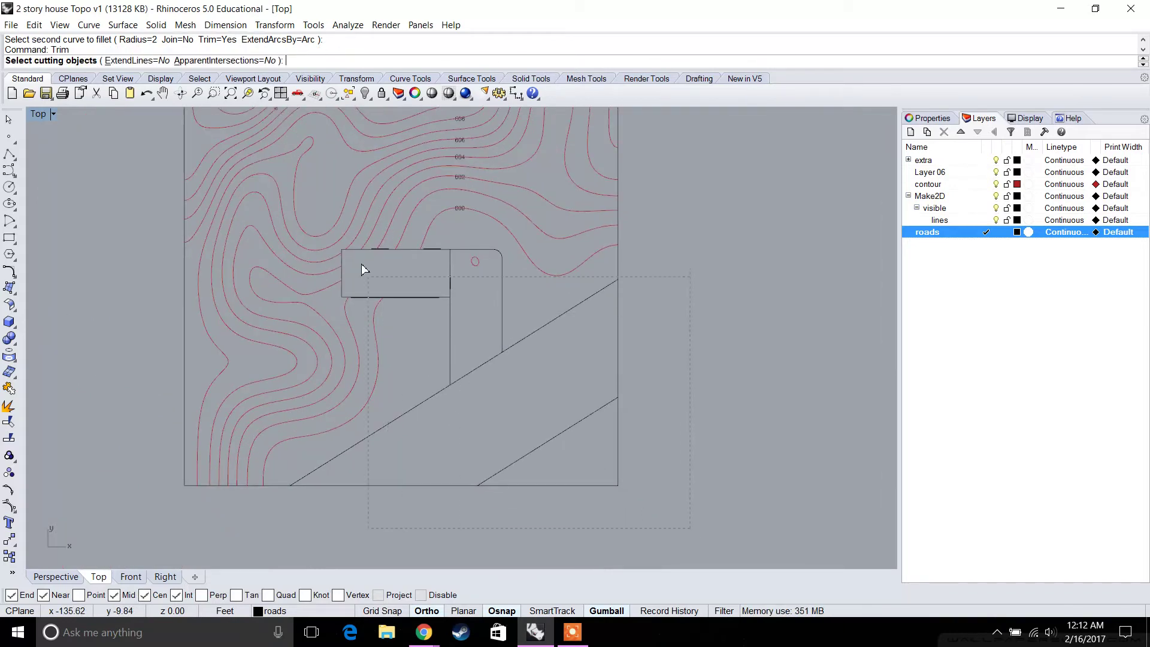
key("Return")
left_click(466, 360)
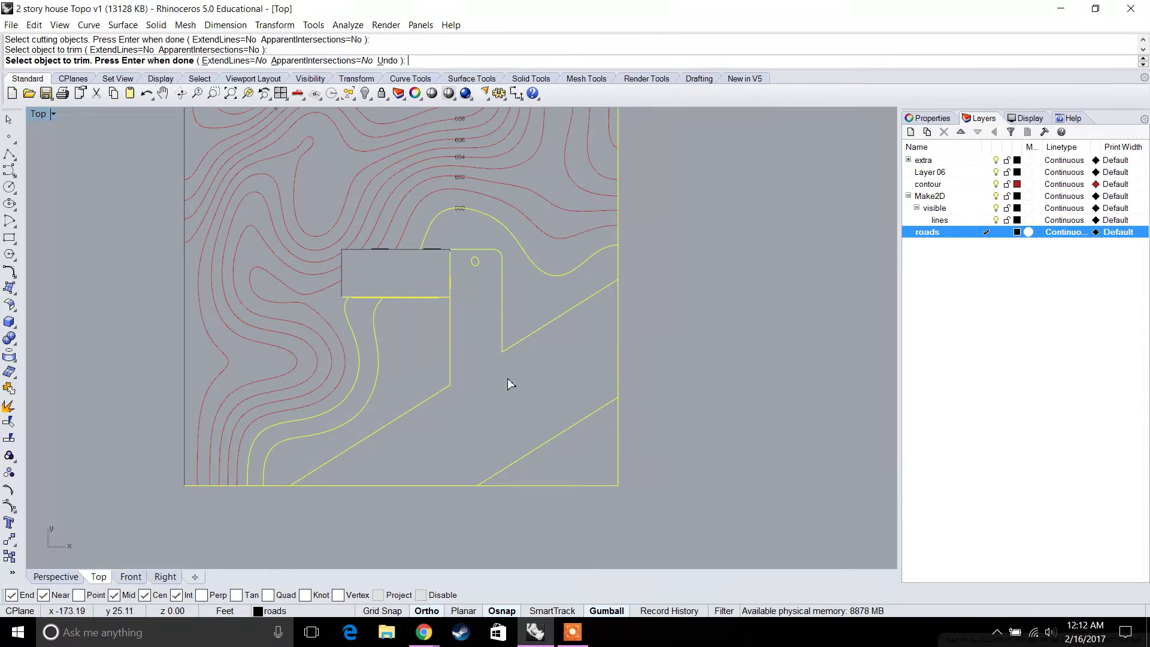
key("Return")
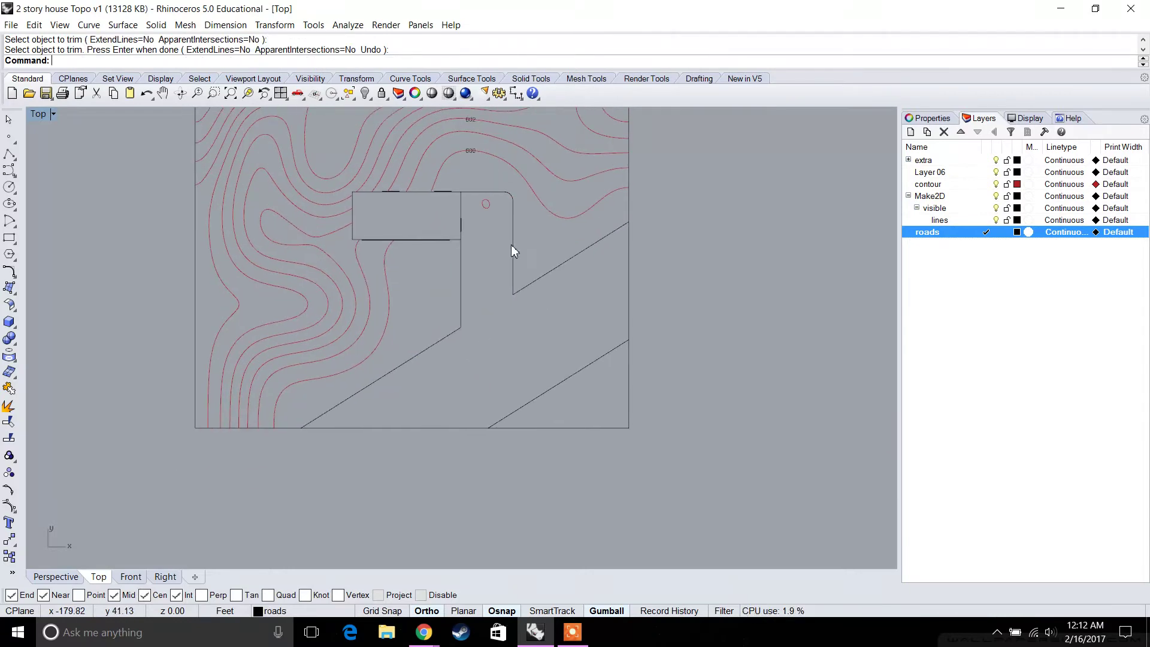
Join each driveway edge with the road line it meets.
right_click_drag(571, 320, 564, 338)
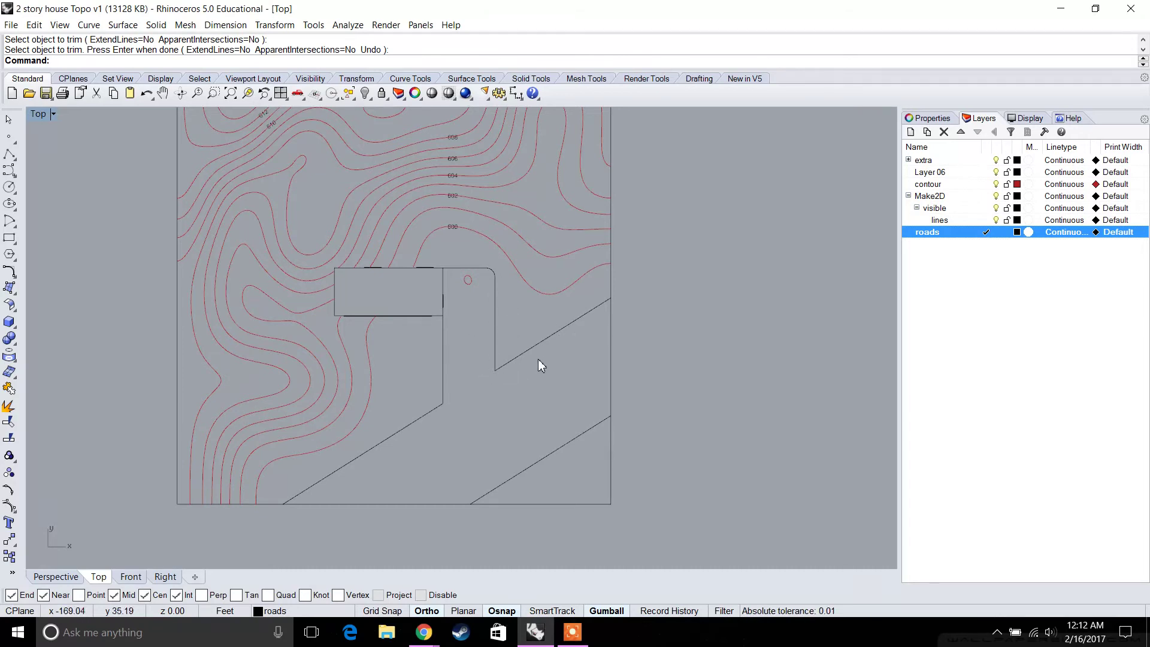
scroll(539, 361, "up", 3)
left_click_drag(486, 366, 486, 367)
left_click_drag(423, 426, 394, 383)
type("Join")
key("Return")
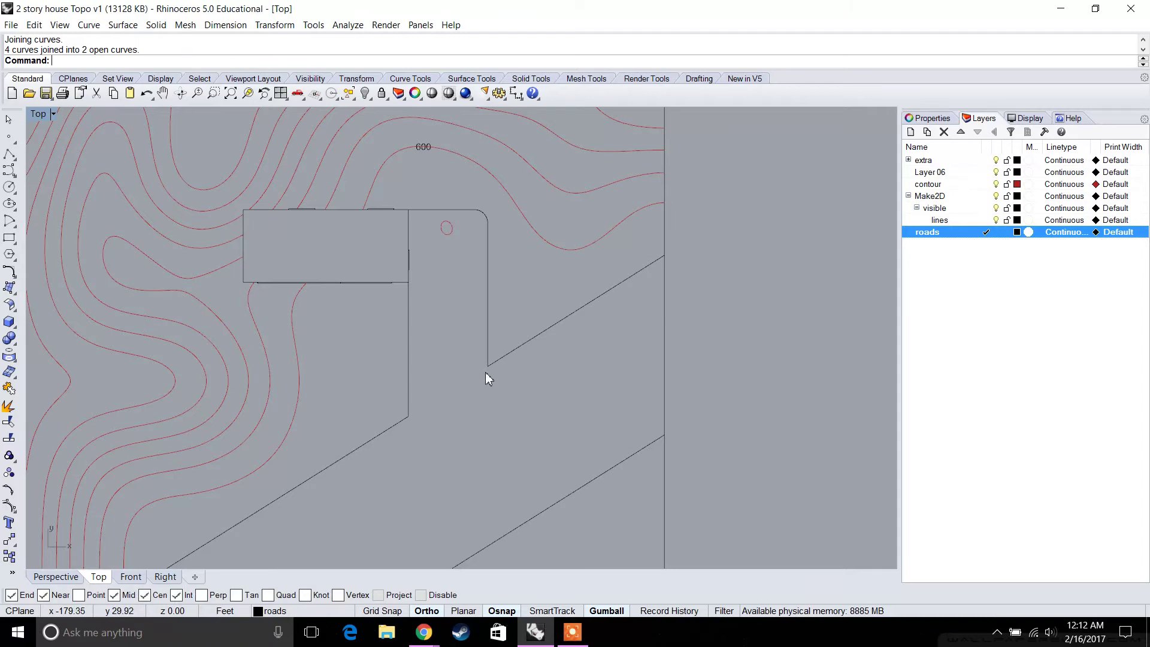
Fillet the two corners where the driveway edges meet the road line with a 1' radius.
type("Fillet")
key("Return")
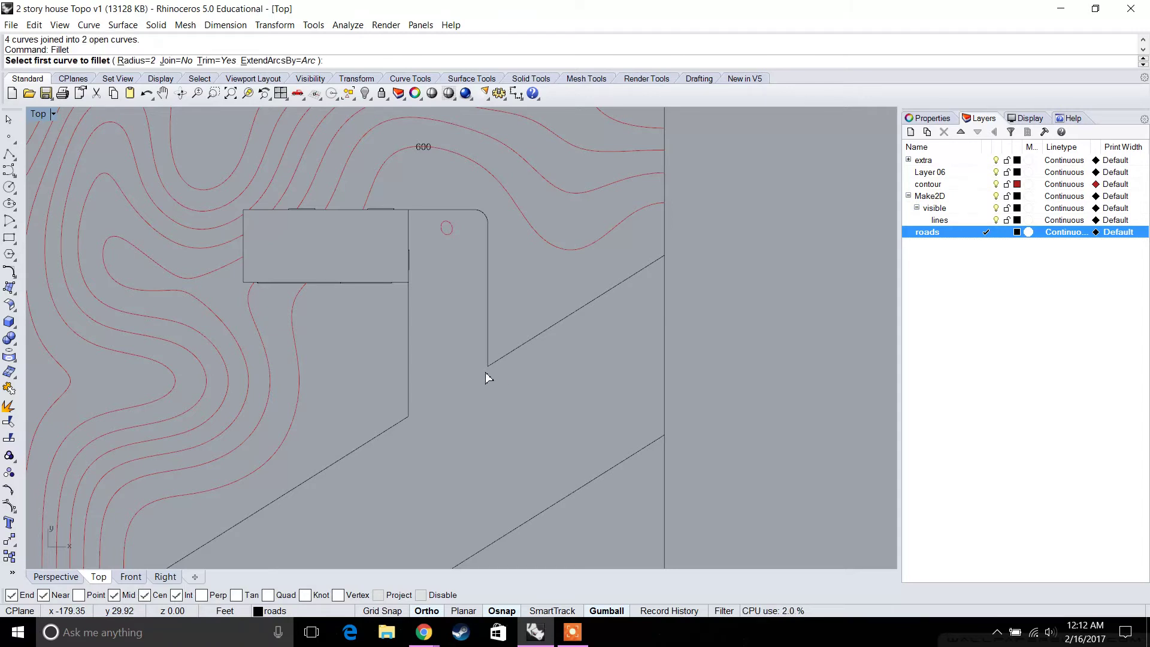
left_click(135, 61)
type("1'")
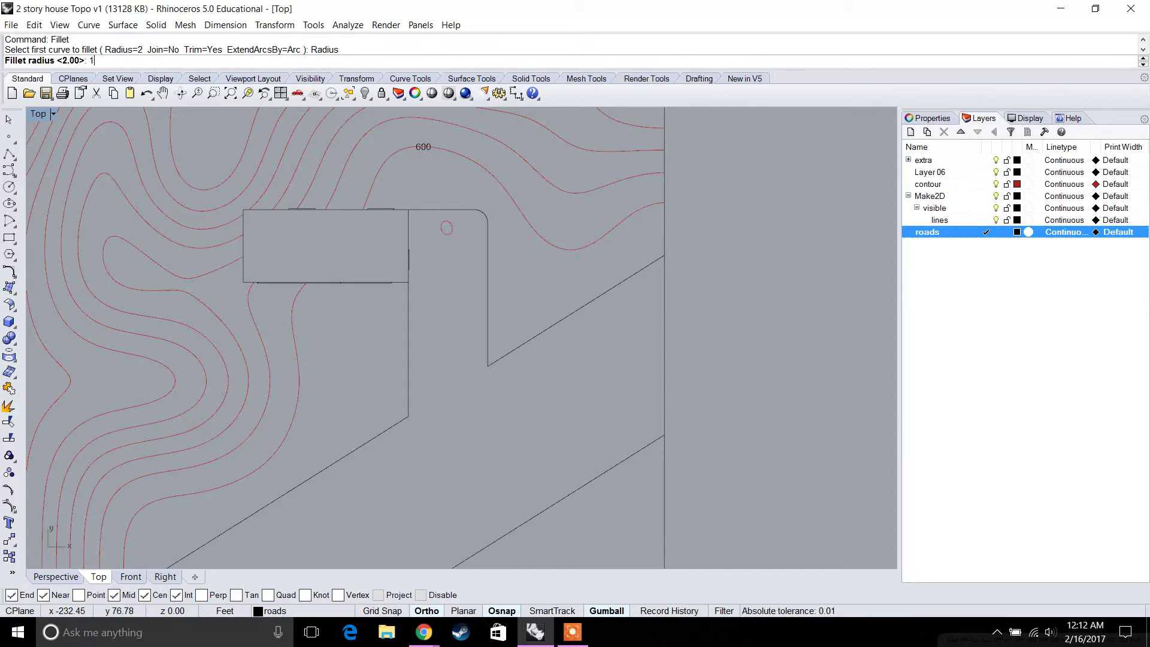
key("Return")
left_click(488, 362)
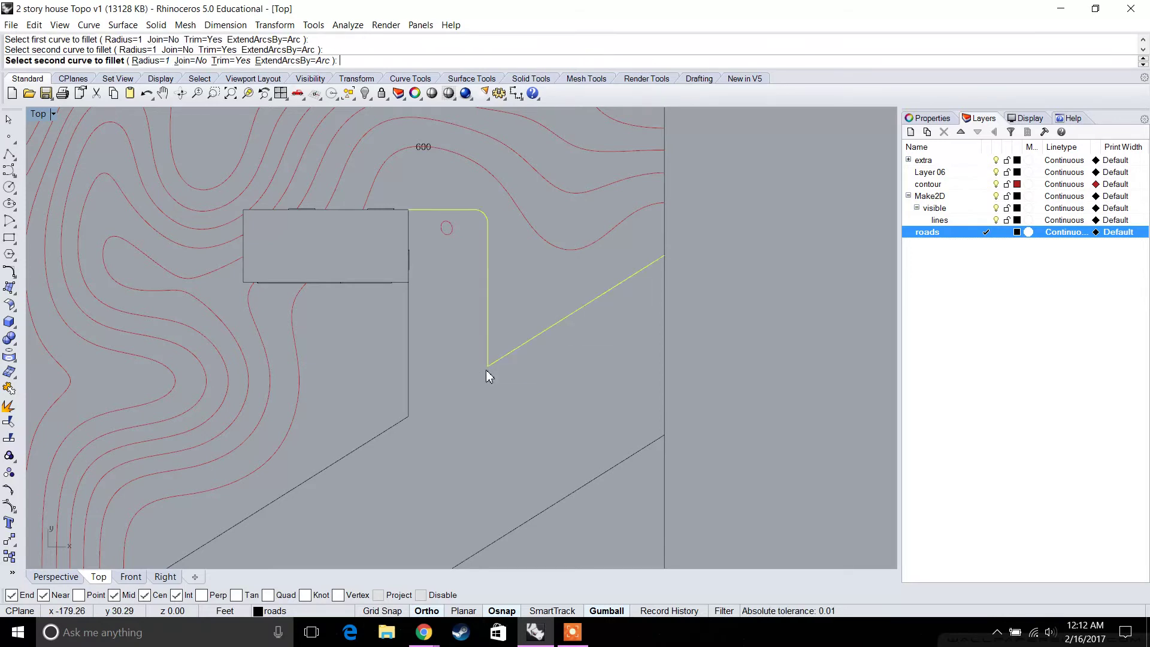
left_click(487, 369)
key("Return")
left_click(408, 413)
left_click(406, 419)
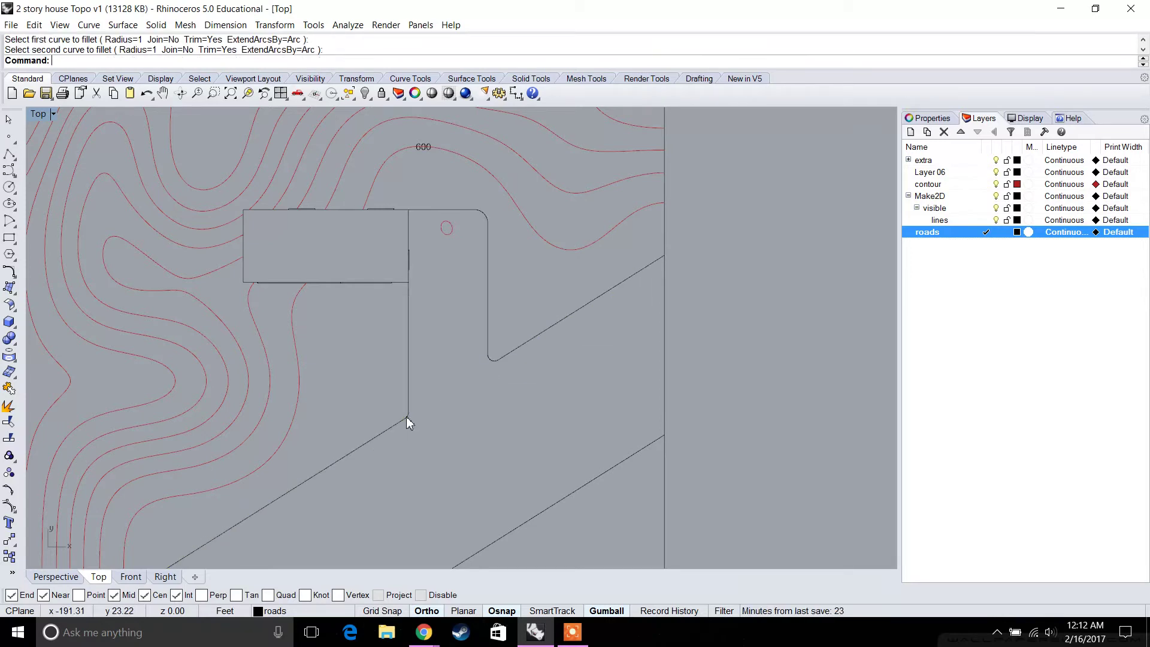
Delete the small closed contour curve left inside the driveway beside the house.
scroll(444, 342, "down", 3)
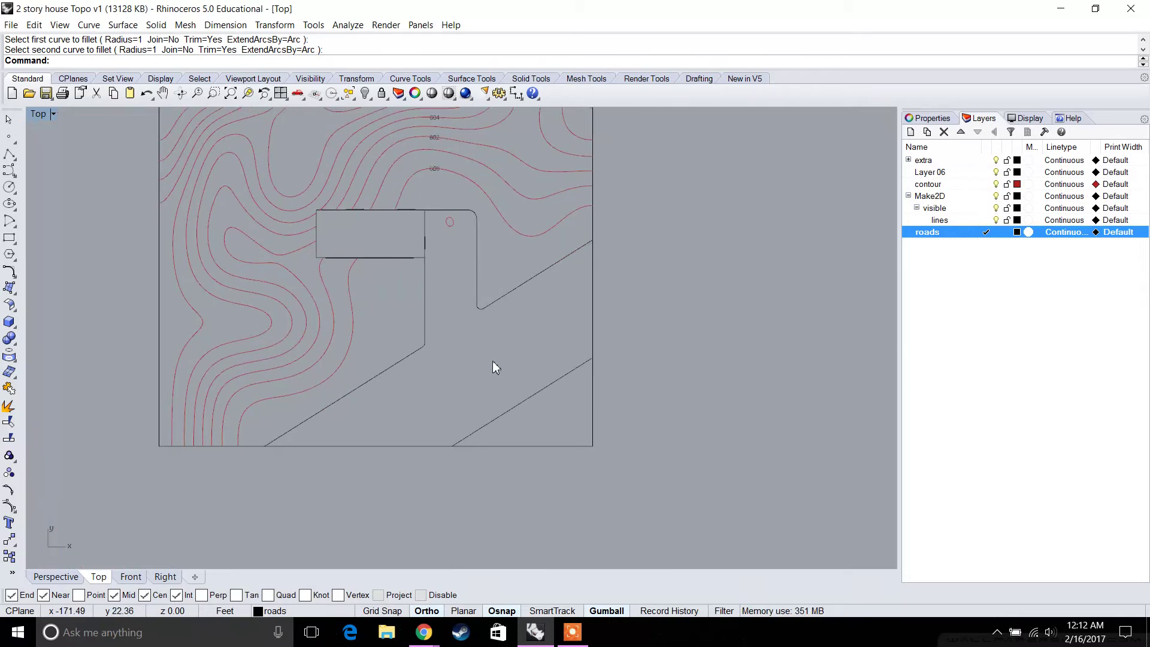
mouse_move(463, 357)
right_mouse_down()
mouse_move(450, 419)
mouse_move(479, 400)
mouse_move(476, 447)
mouse_move(491, 451)
right_mouse_up()
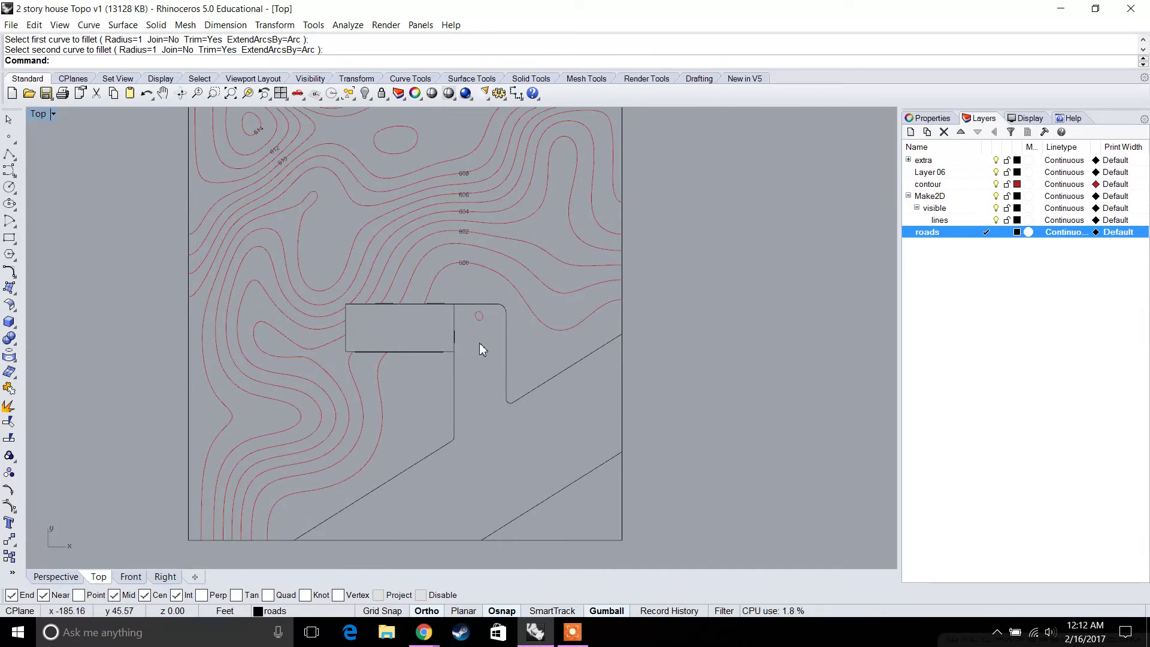
scroll(477, 342, "up", 3)
left_click(472, 305)
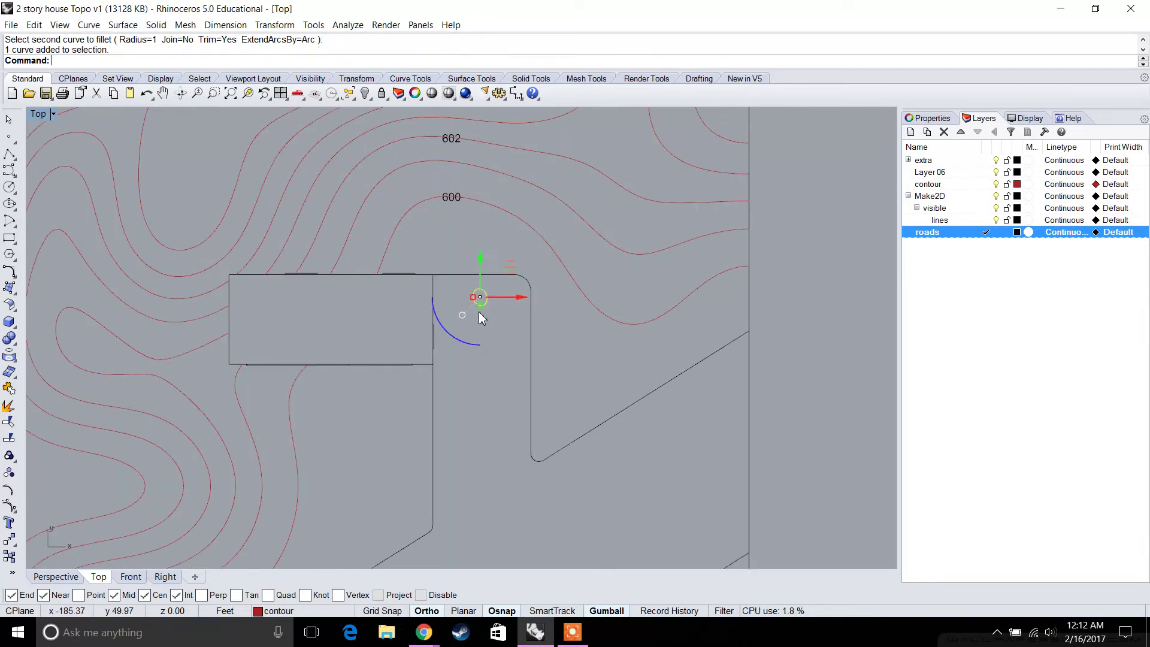
key("Delete")
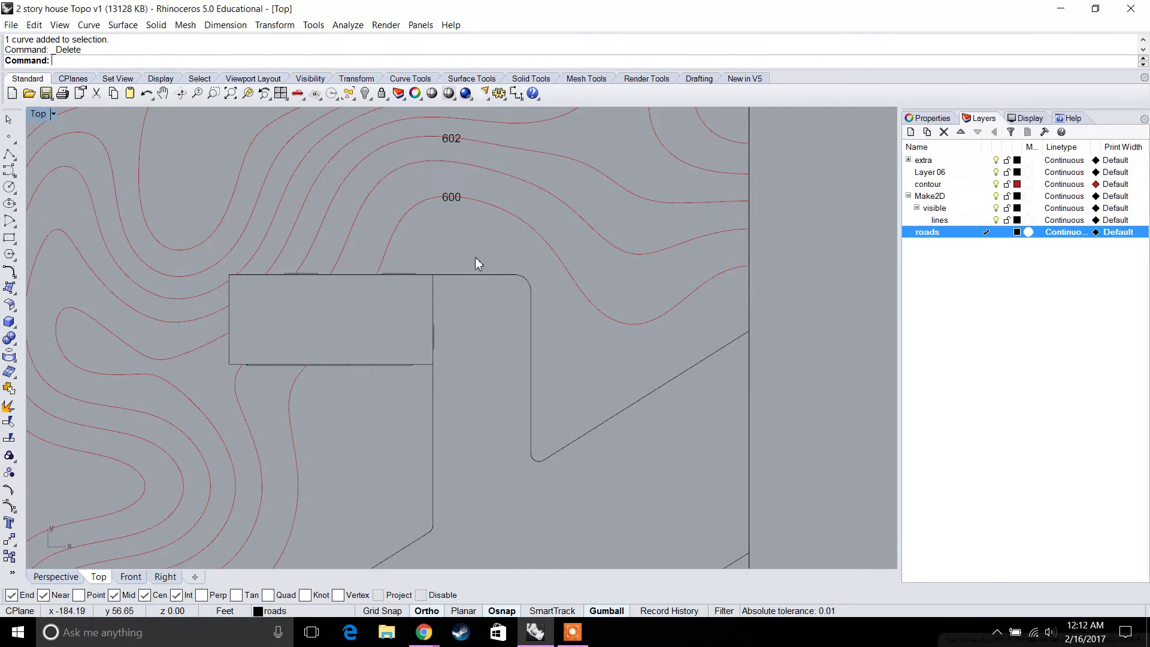
scroll(445, 316, "down", 3)
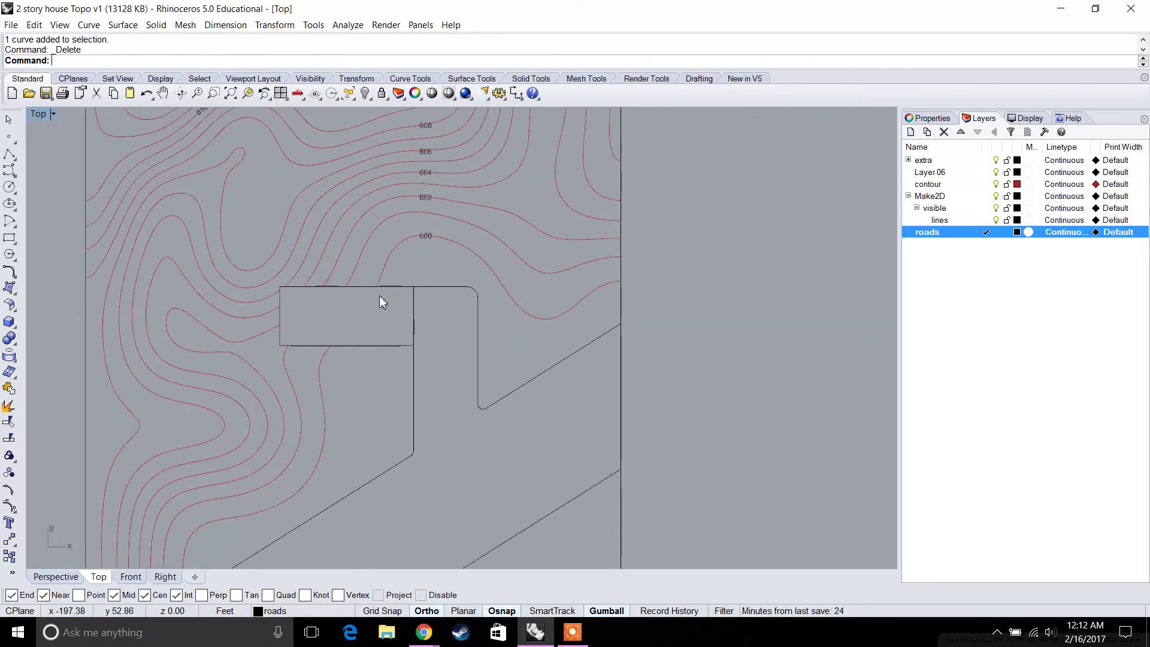
right_click_drag(373, 274, 425, 295)
scroll(386, 268, "down", 2)
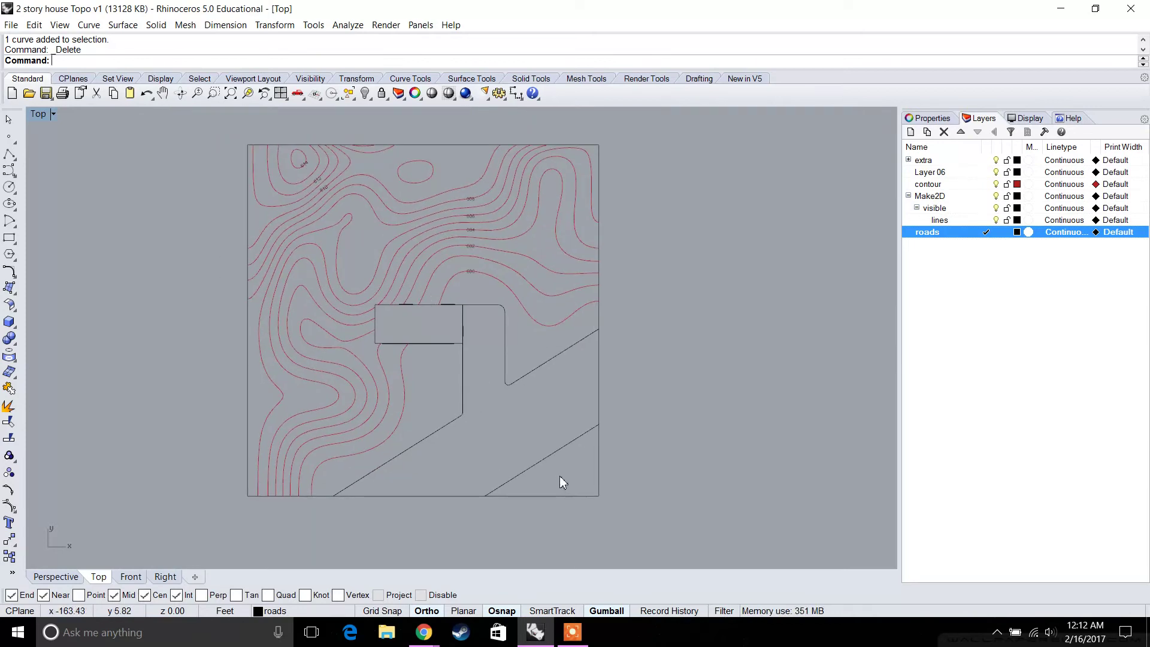
Start importing a file and browse to the rhino_2d_symbol_library folder on the Desktop.
left_click(543, 461)
key("Escape")
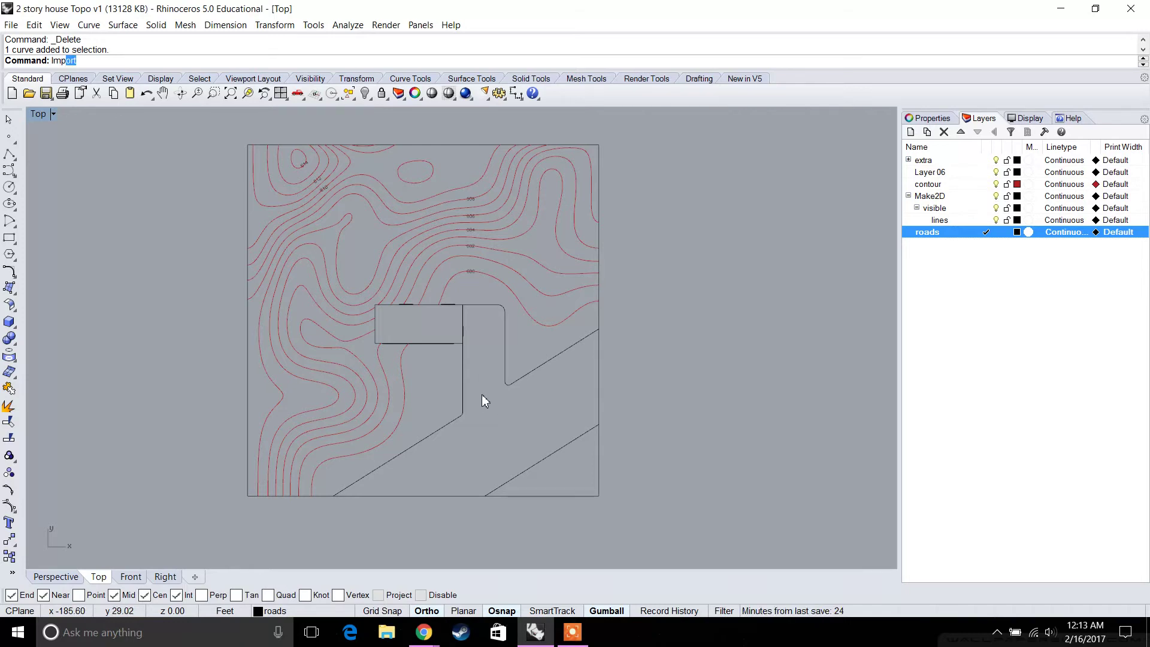
type("ort")
key("Return")
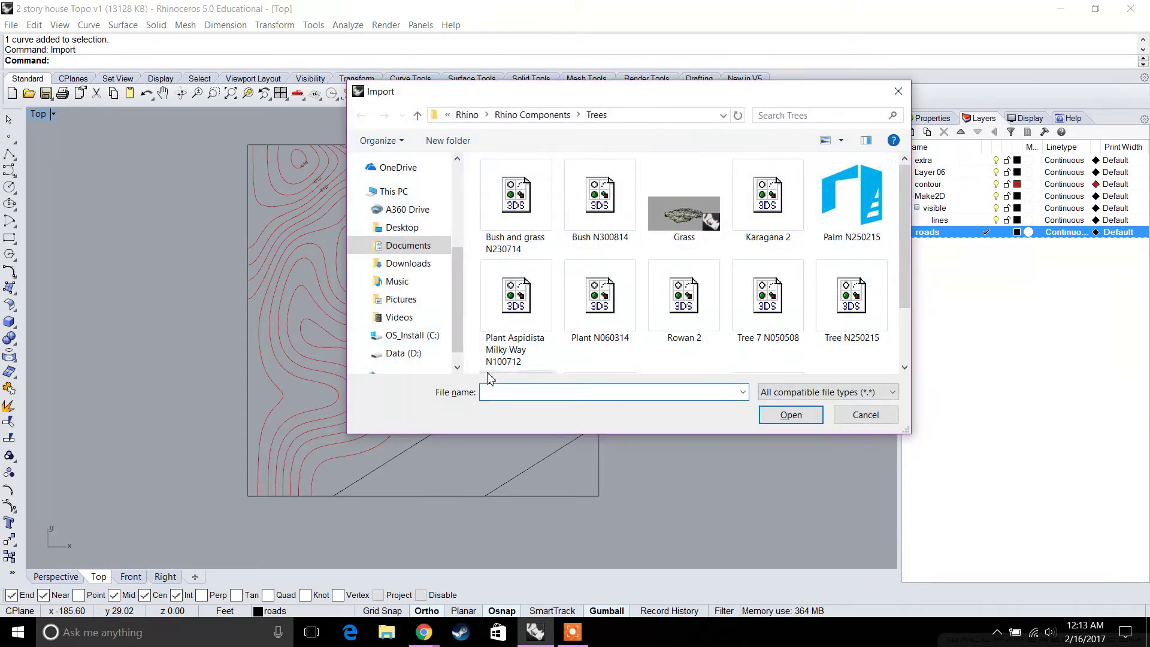
left_click(402, 228)
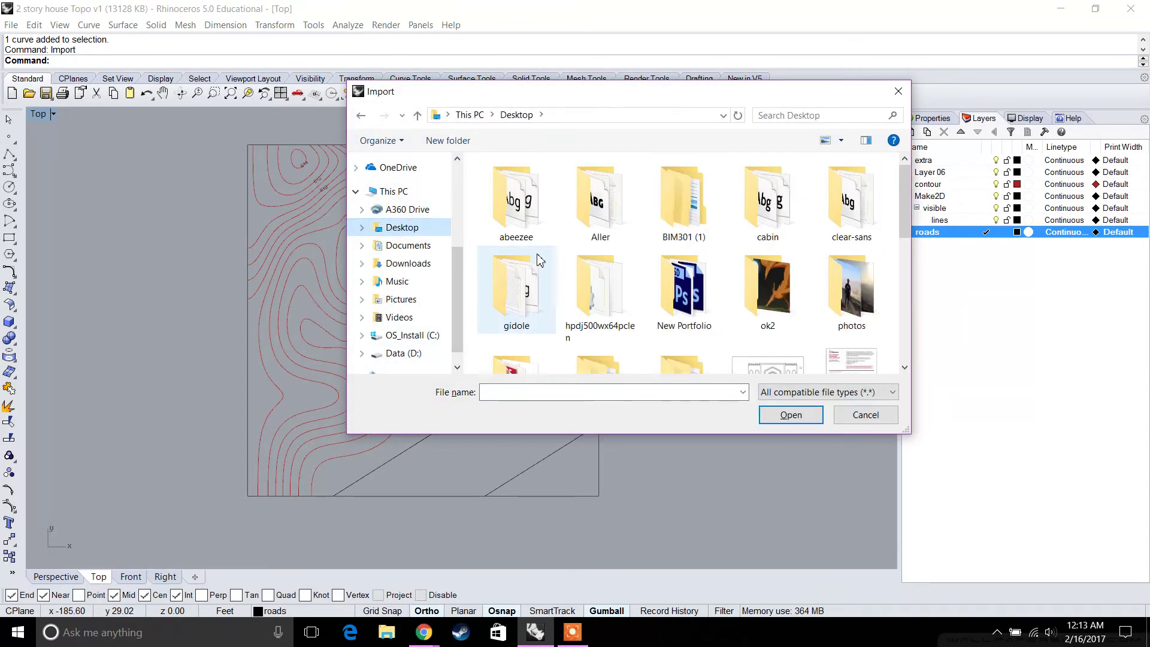
scroll(537, 259, "down", 5)
double_click(608, 232)
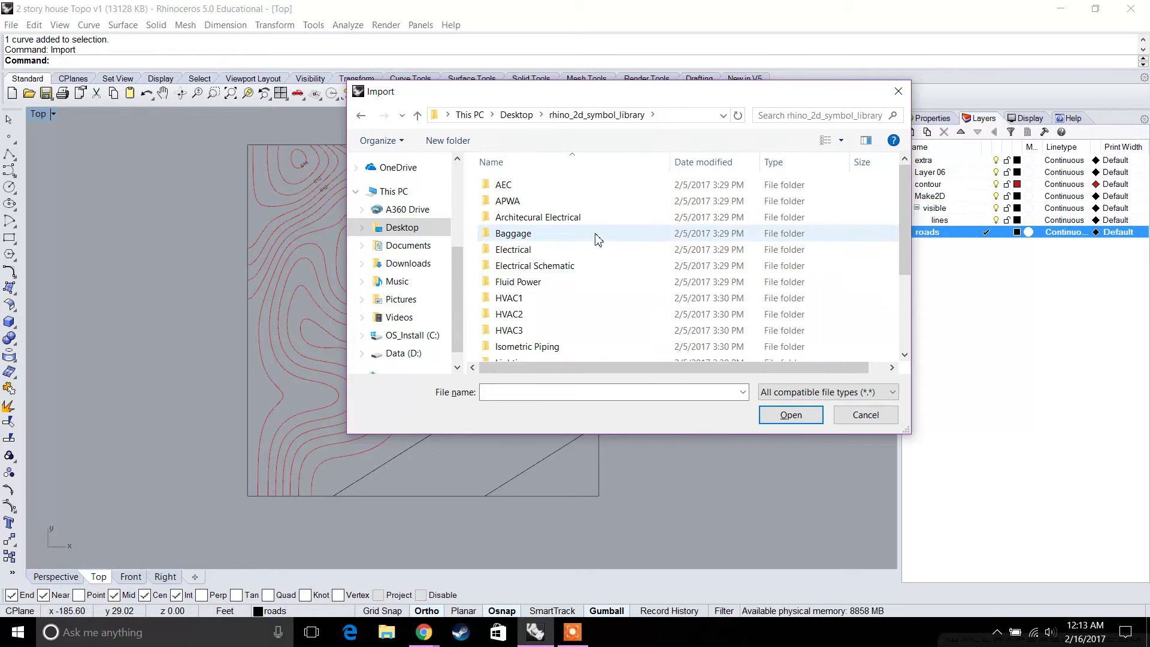
scroll(553, 240, "down", 3)
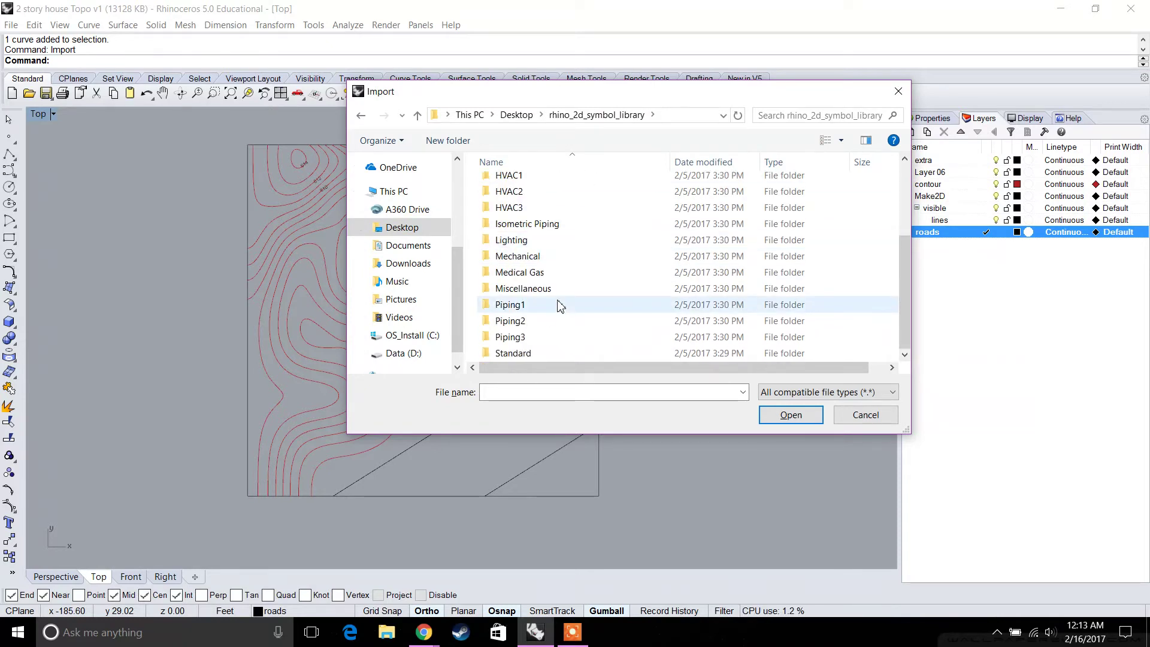
scroll(543, 237, "up", 3)
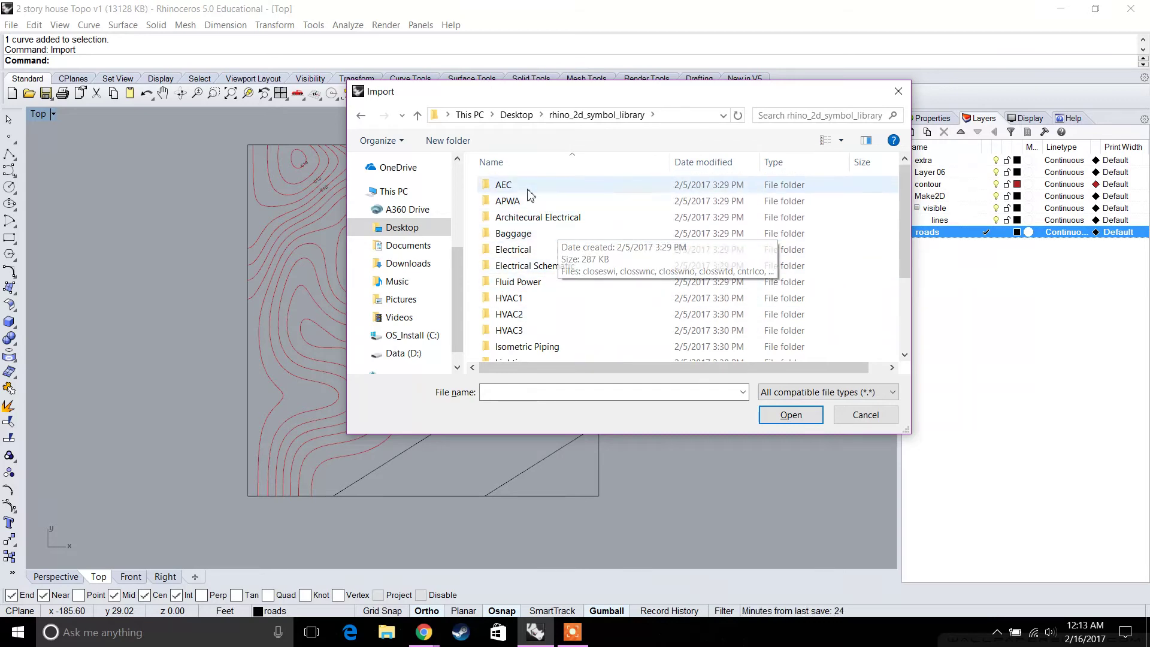
Import the tree04 symbol from the library's AEC > Site folder.
double_click(507, 188)
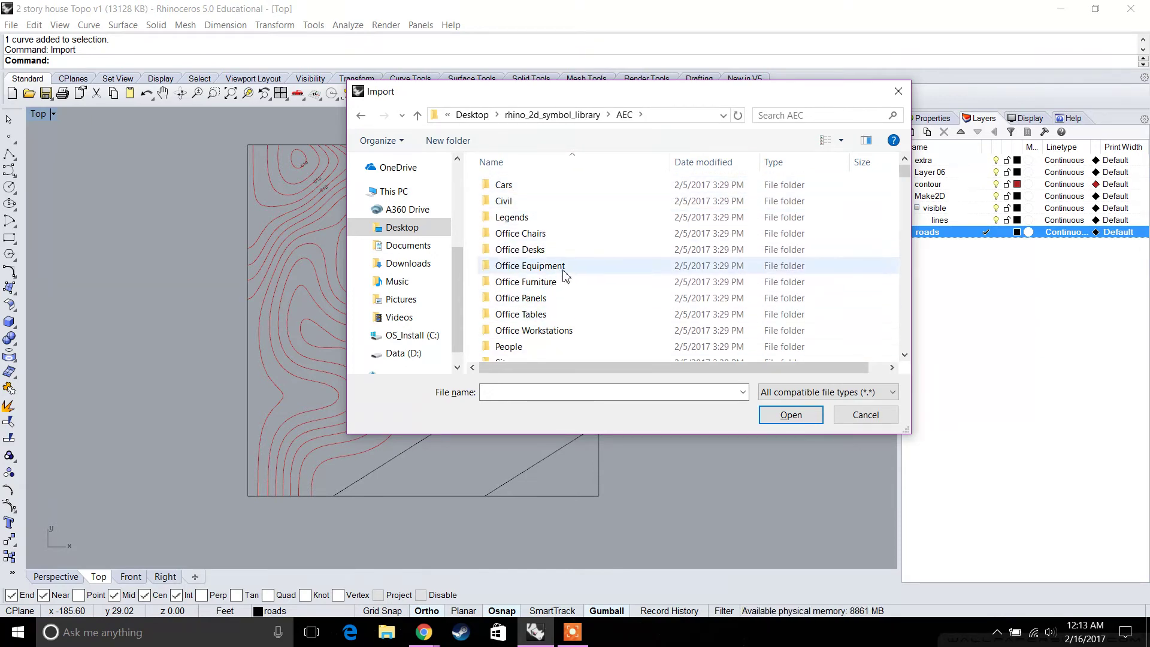
scroll(542, 335, "down", 3)
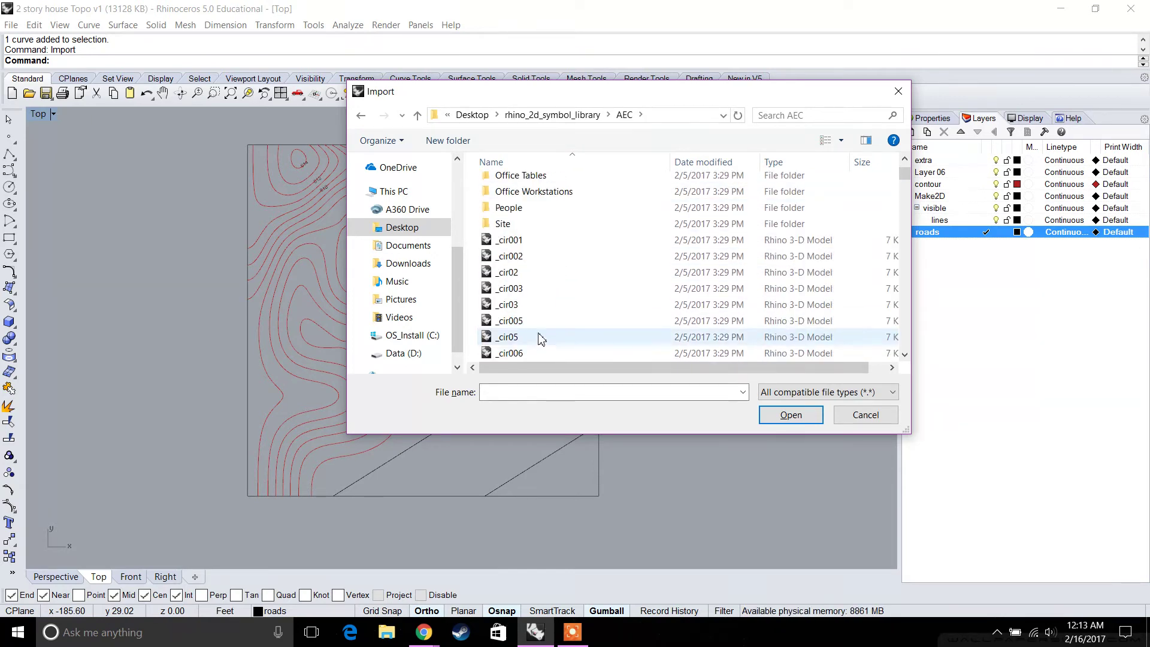
double_click(538, 228)
scroll(765, 283, "down", 1)
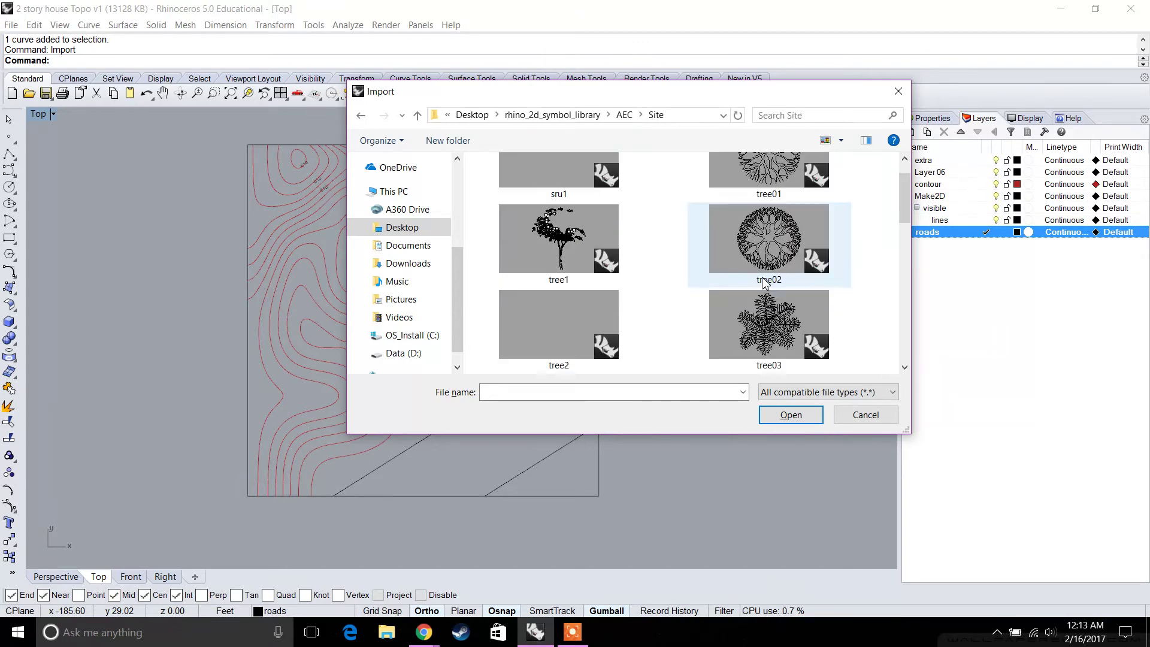
scroll(767, 275, "down", 3)
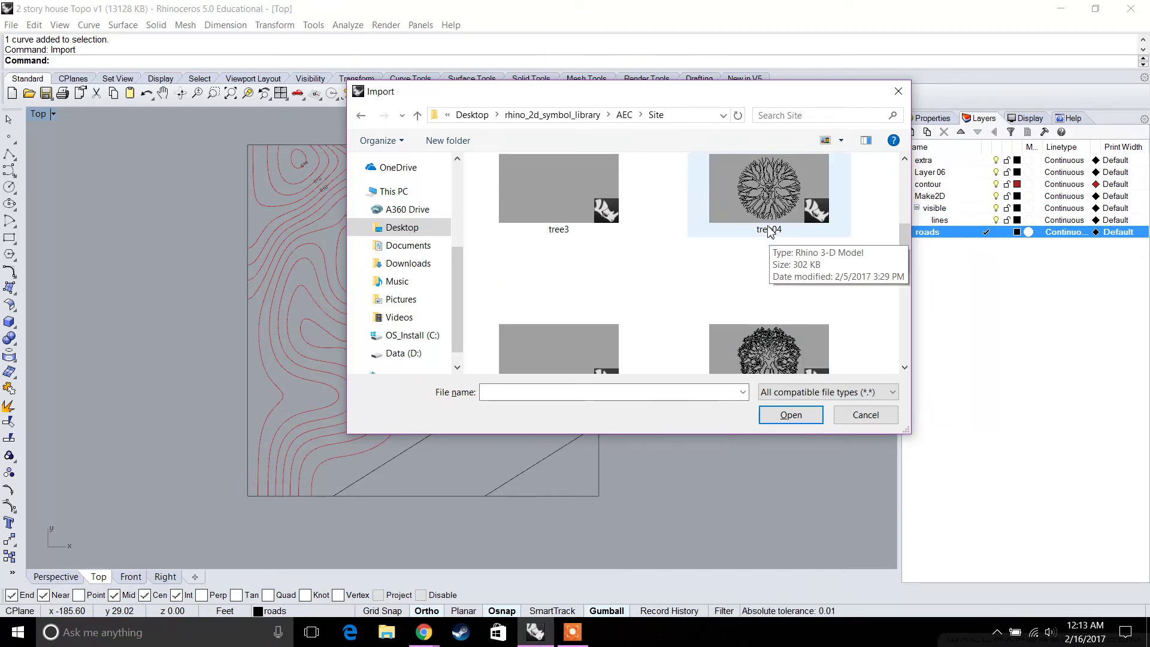
double_click(764, 195)
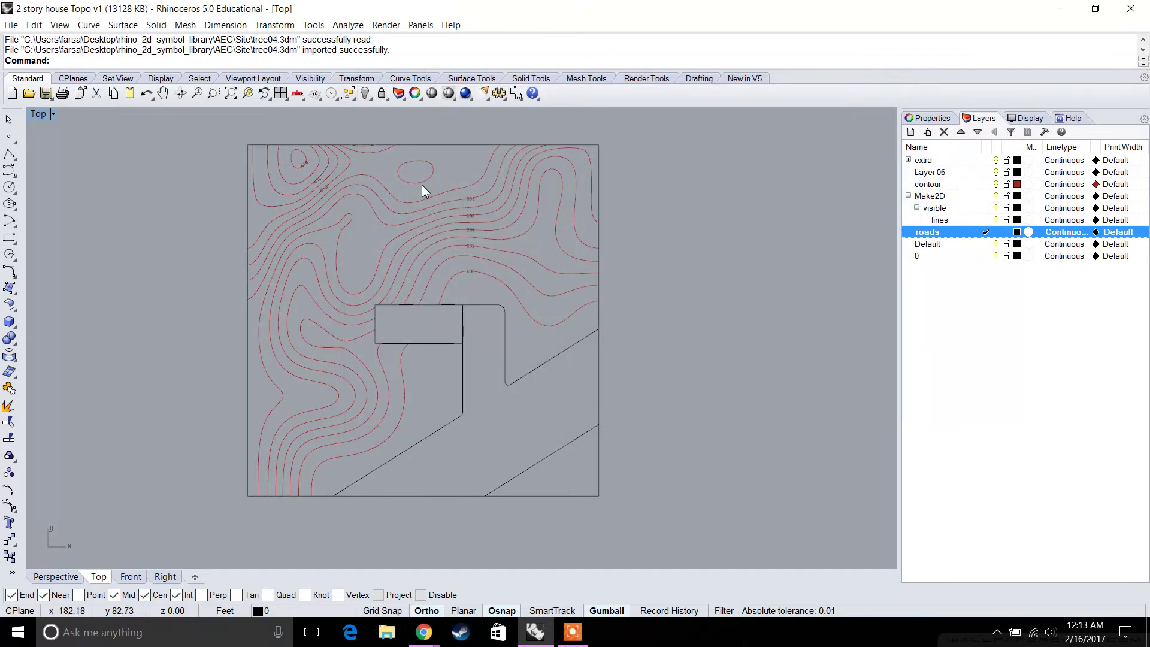
Move the imported tree about 119 ft in the negative X direction, into the empty space beside the site plan.
scroll(577, 247, "down", 5)
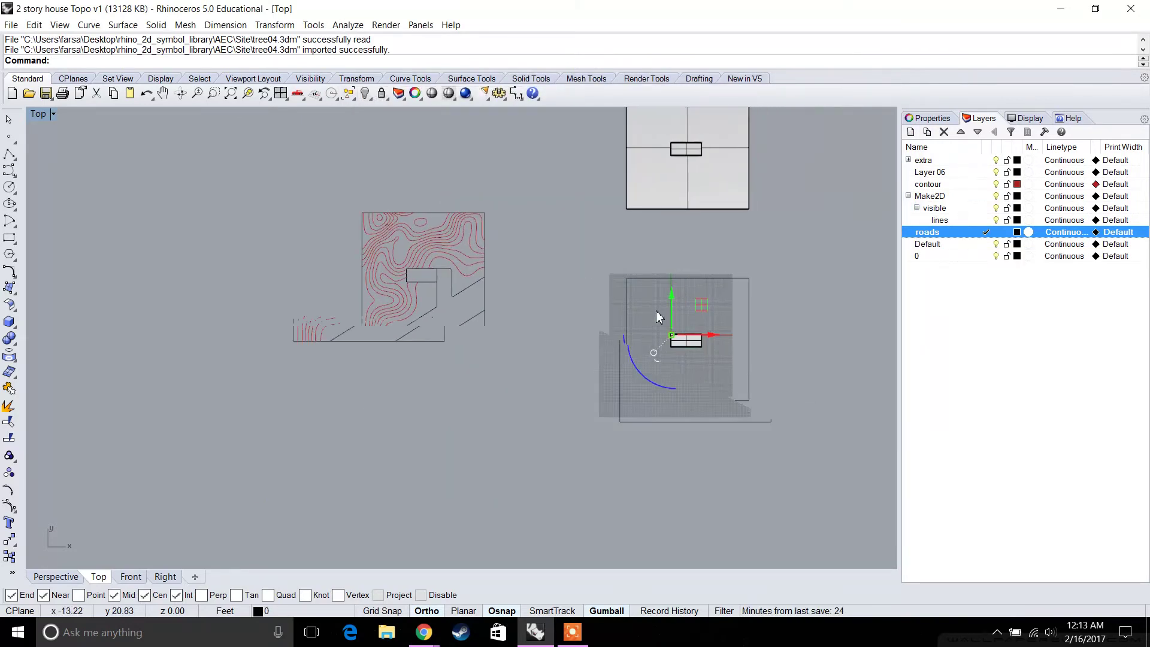
scroll(656, 310, "up", 2)
left_click_drag(718, 351, 498, 352)
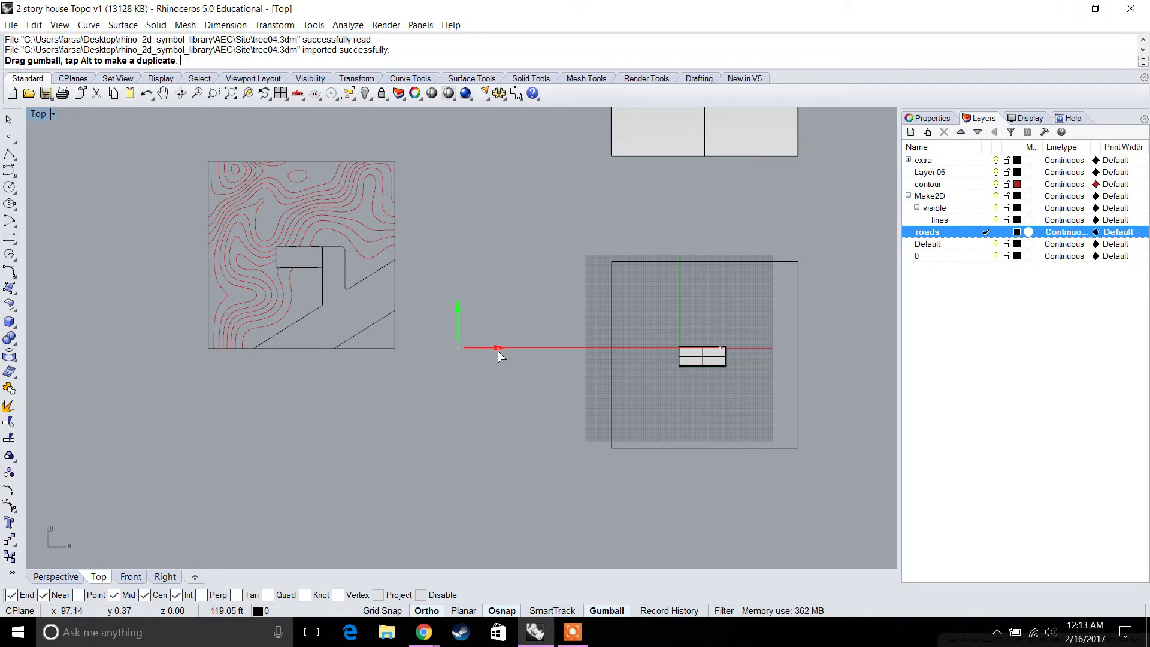
Create a new layer named trees and assign the imported tree's curves to it.
right_click(984, 295)
left_click(988, 299)
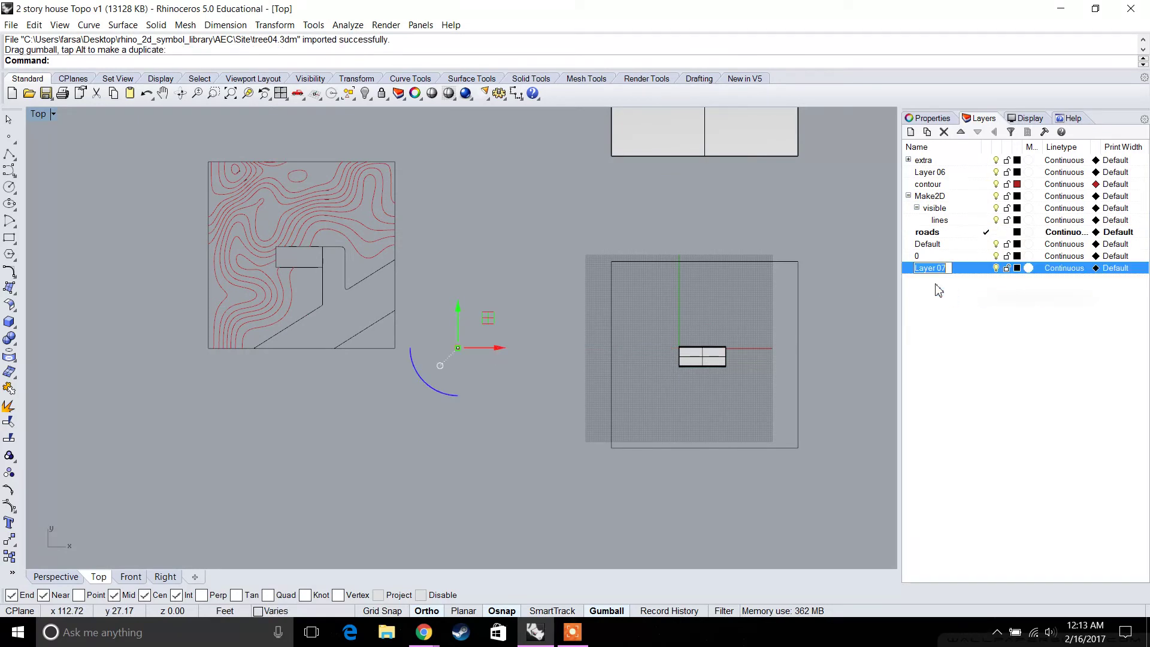
type("trees")
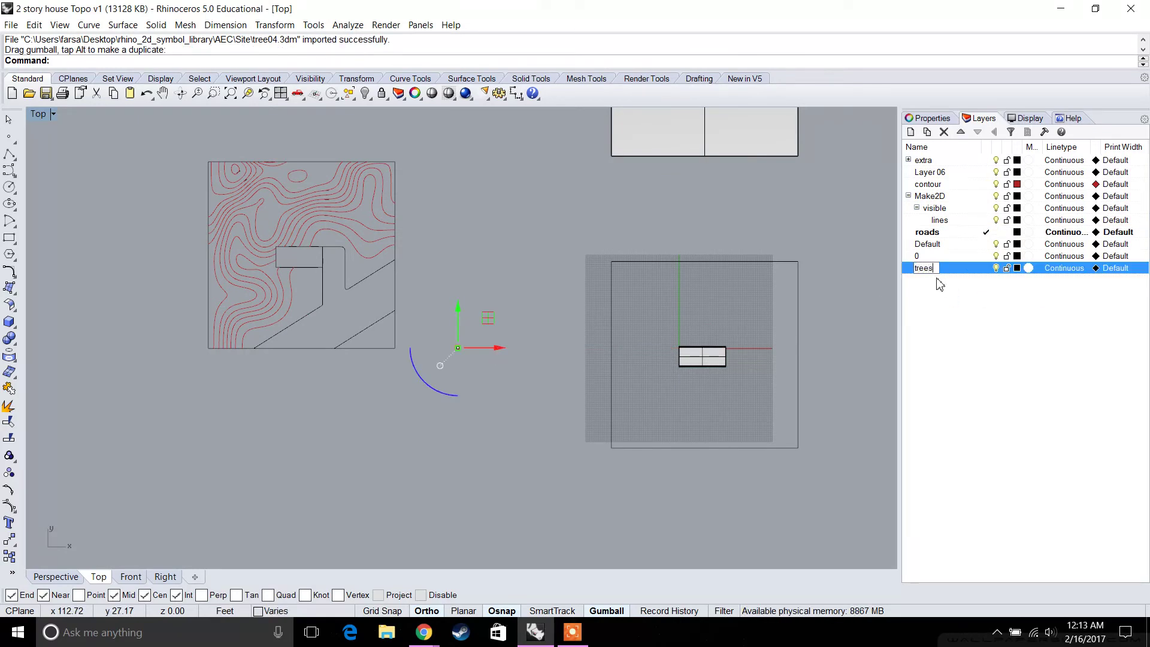
key("Return")
right_click(932, 268)
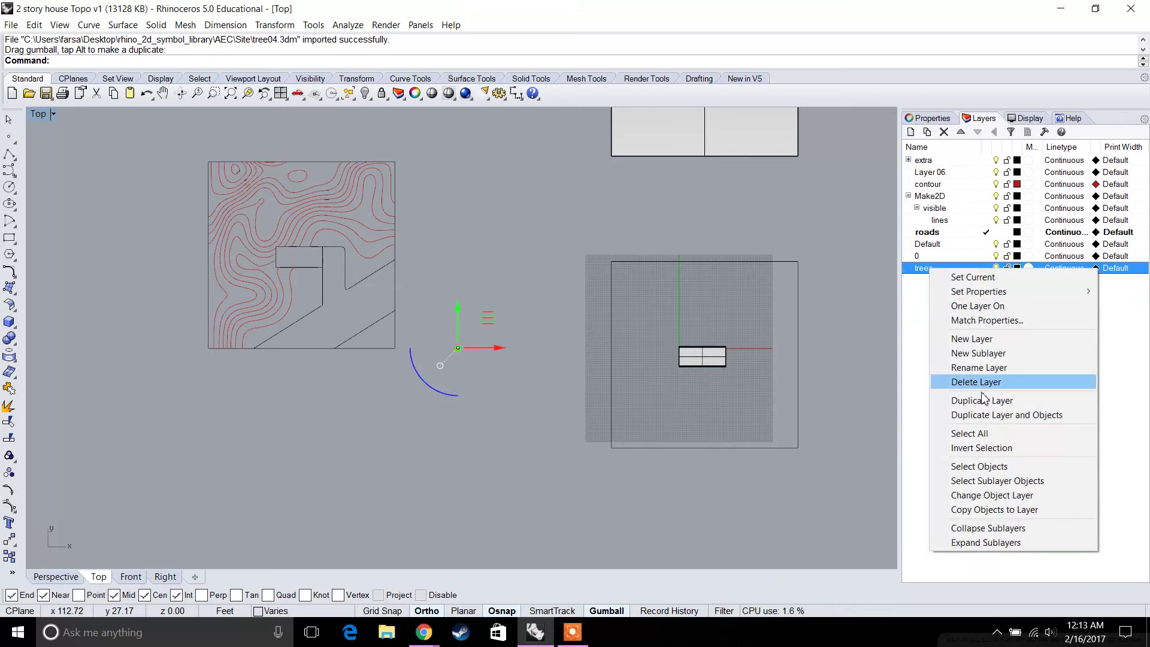
left_click(1004, 499)
Scale the tiny tree symbol up uniformly to about 15 ft across.
scroll(456, 360, "up", 5)
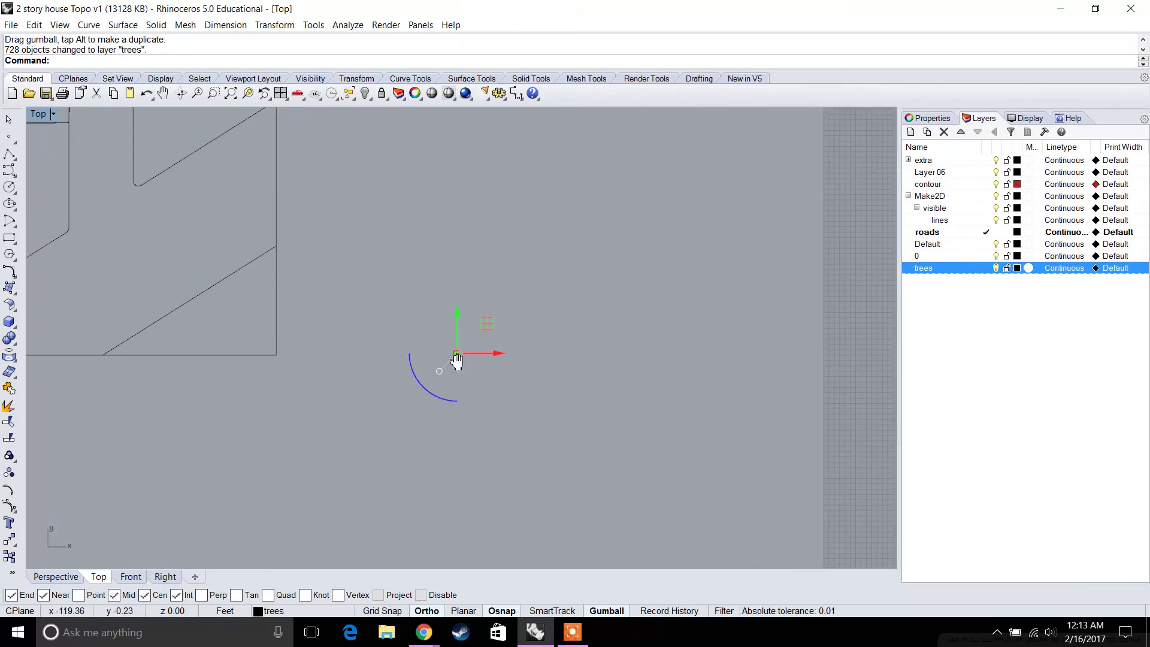
scroll(467, 375, "down", 3)
left_click_drag(471, 378, 476, 401)
scroll(476, 401, "up", 2)
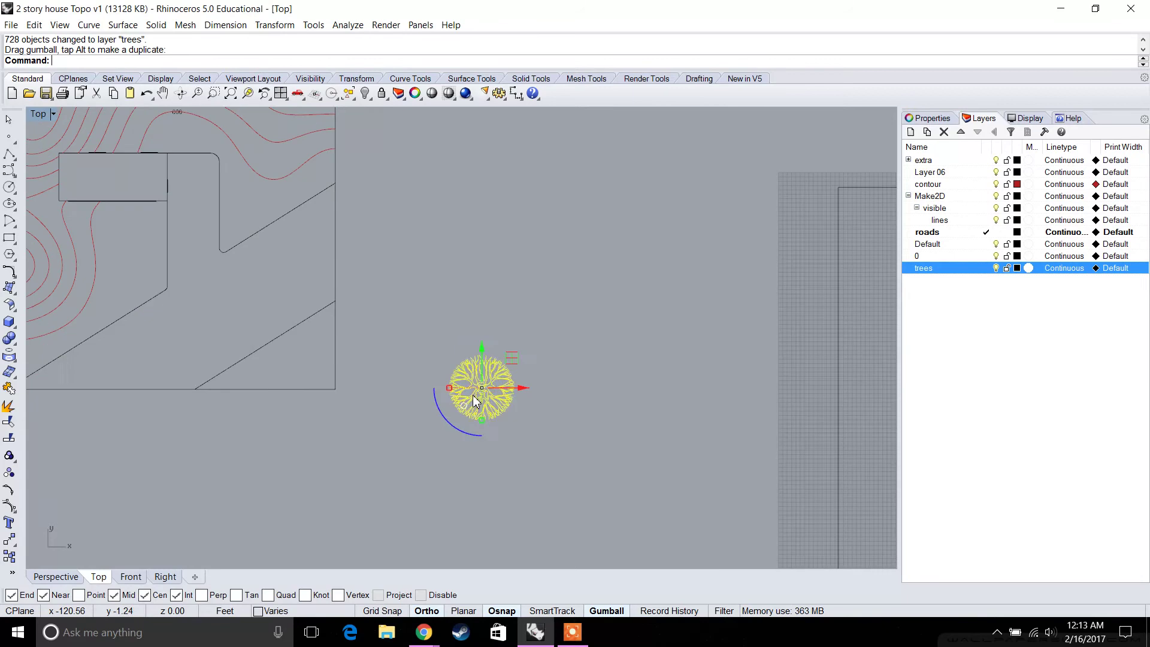
key("Escape")
Draw a horizontal 10' reference line just above the tree symbol.
left_click(9, 154)
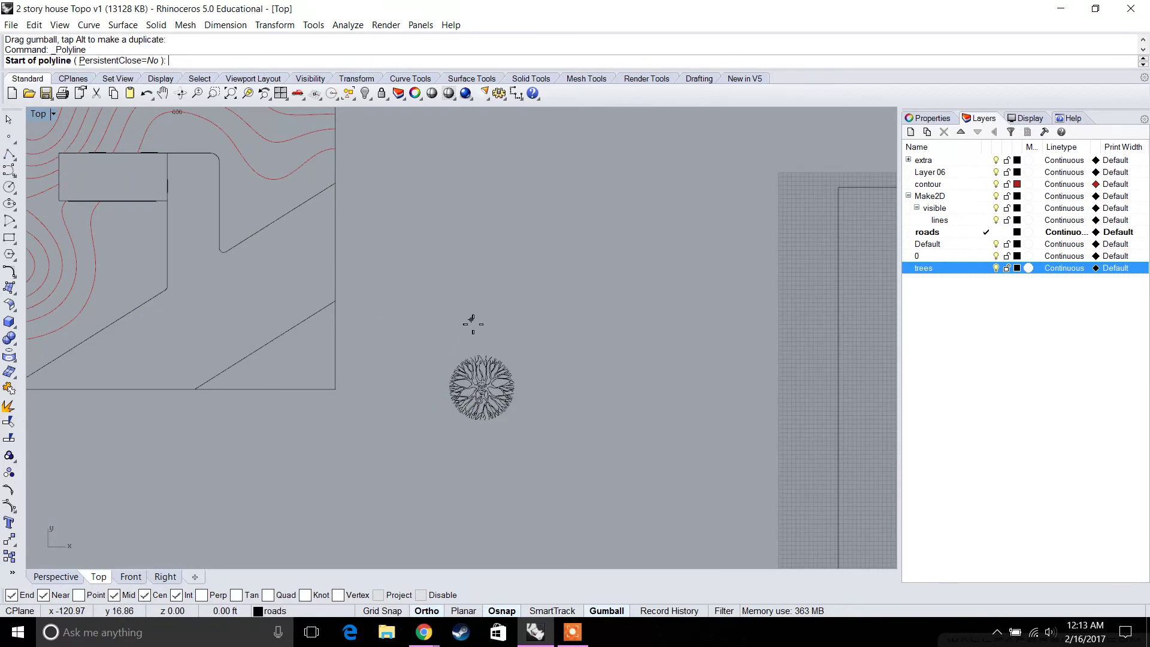
scroll(459, 358, "up", 3)
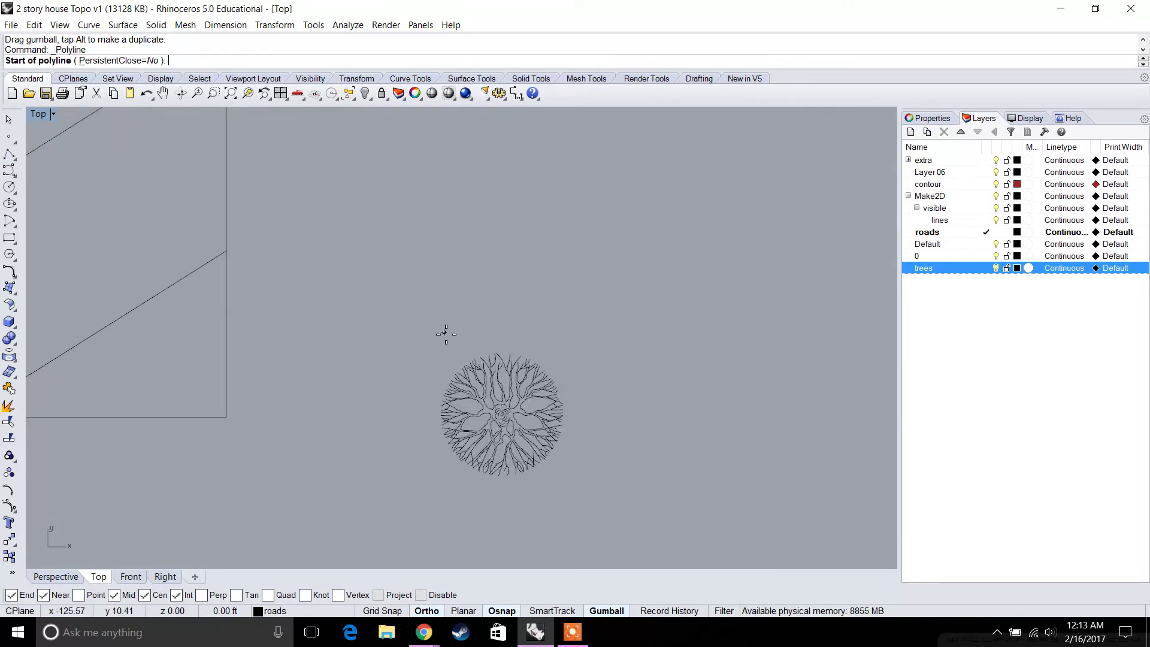
left_click(444, 332)
type("10'")
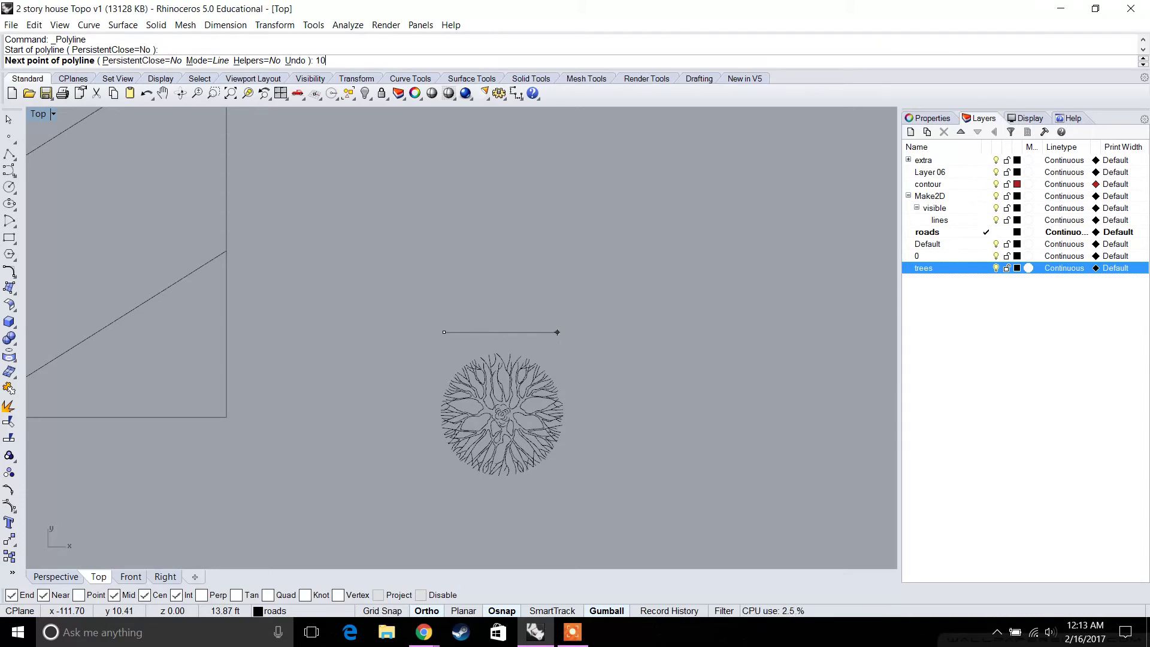
key("Return")
key("Return")
Select all of the tree symbol's curves and group them.
left_click(490, 379)
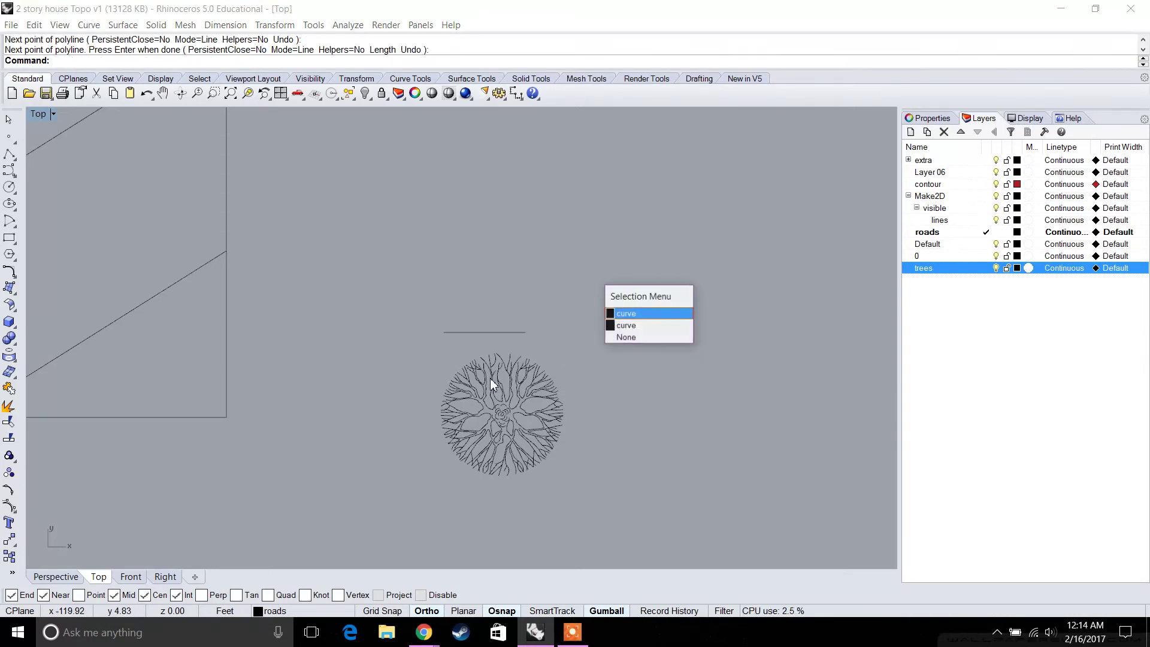
left_click(616, 336)
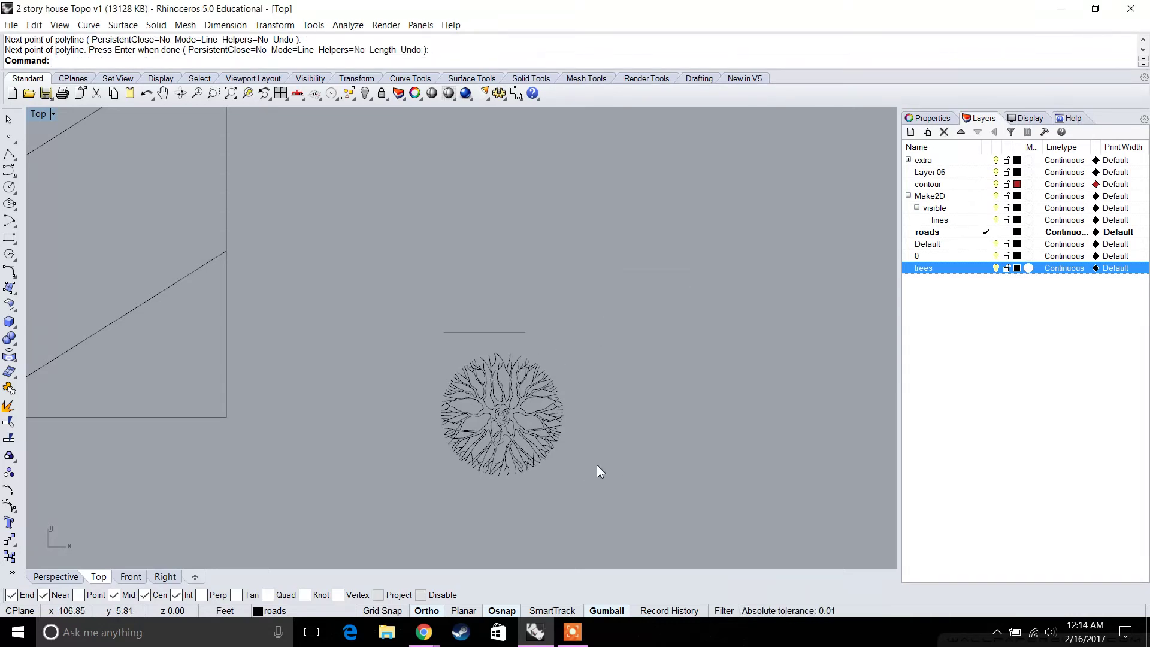
left_click_drag(401, 360, 401, 360)
left_click_drag(591, 504, 476, 429)
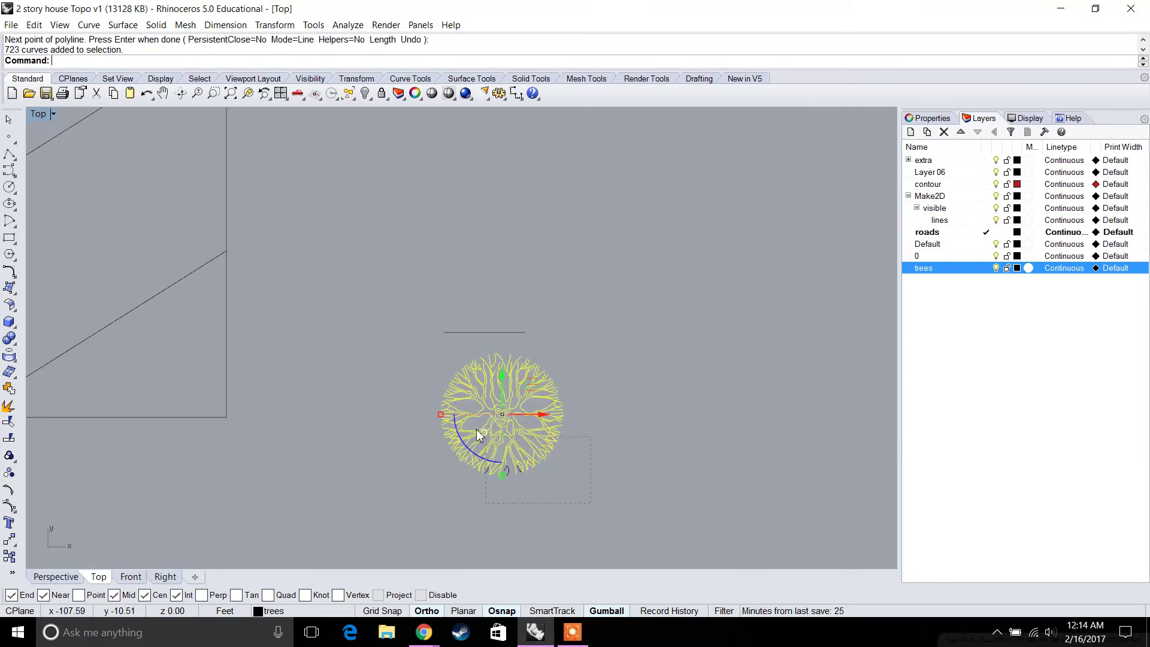
left_click_drag(404, 356, 405, 356)
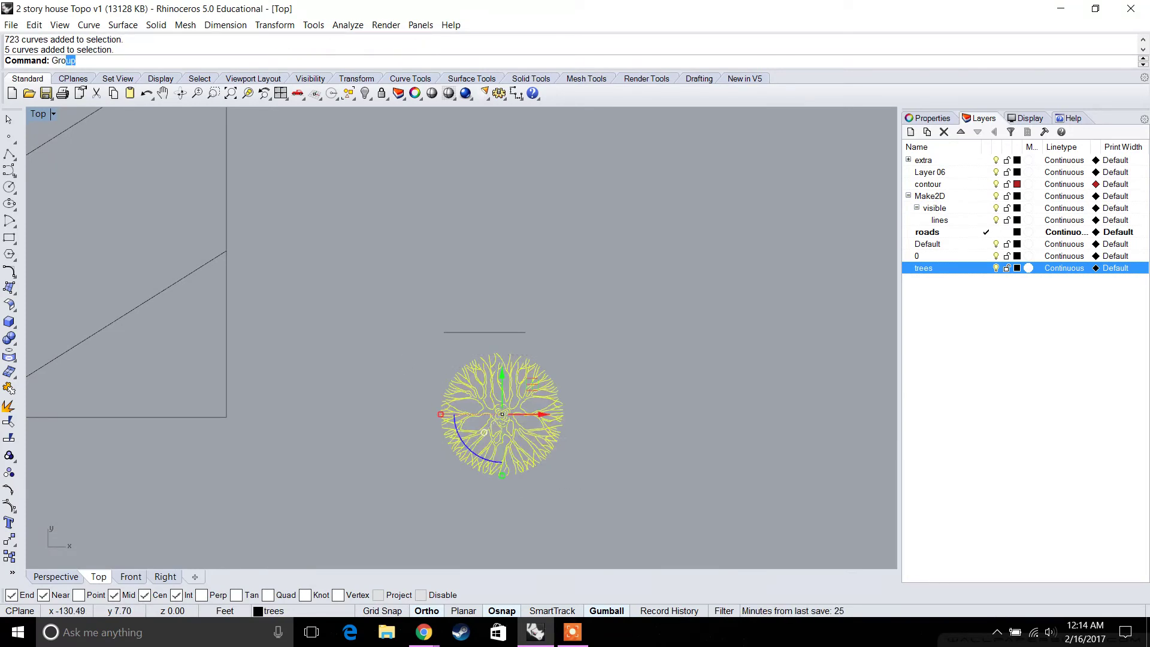
key("Return")
Shrink the tree group uniformly and move it onto the reference line, with its outer edge at the line's start.
scroll(449, 416, "up", 3)
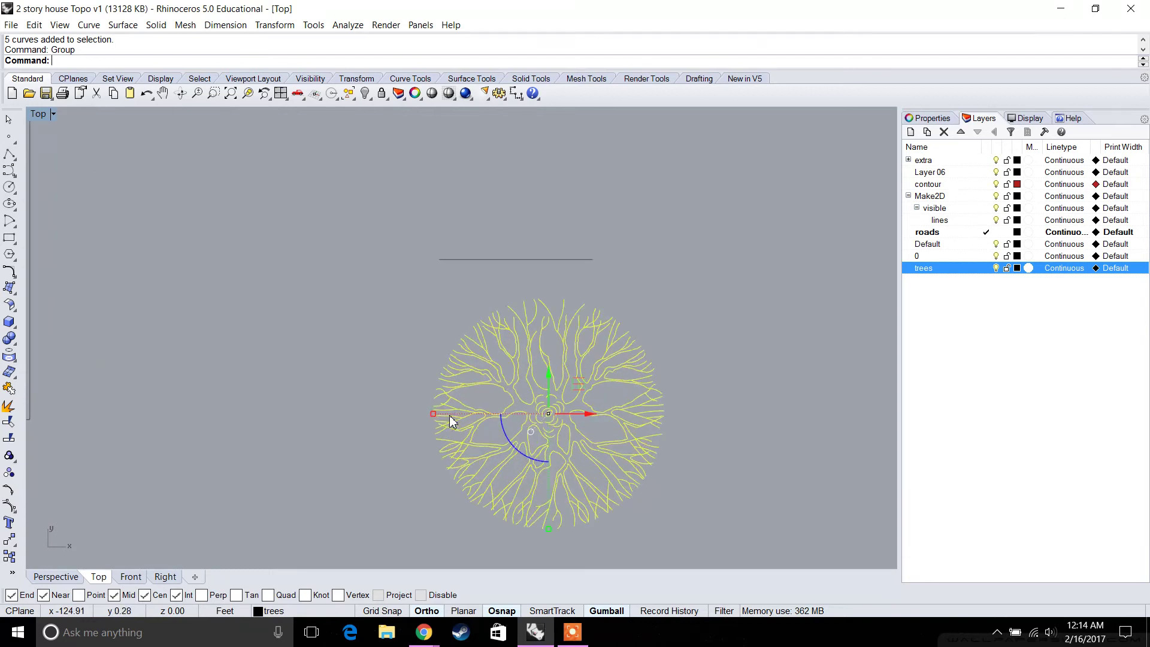
left_click_drag(433, 418, 487, 424)
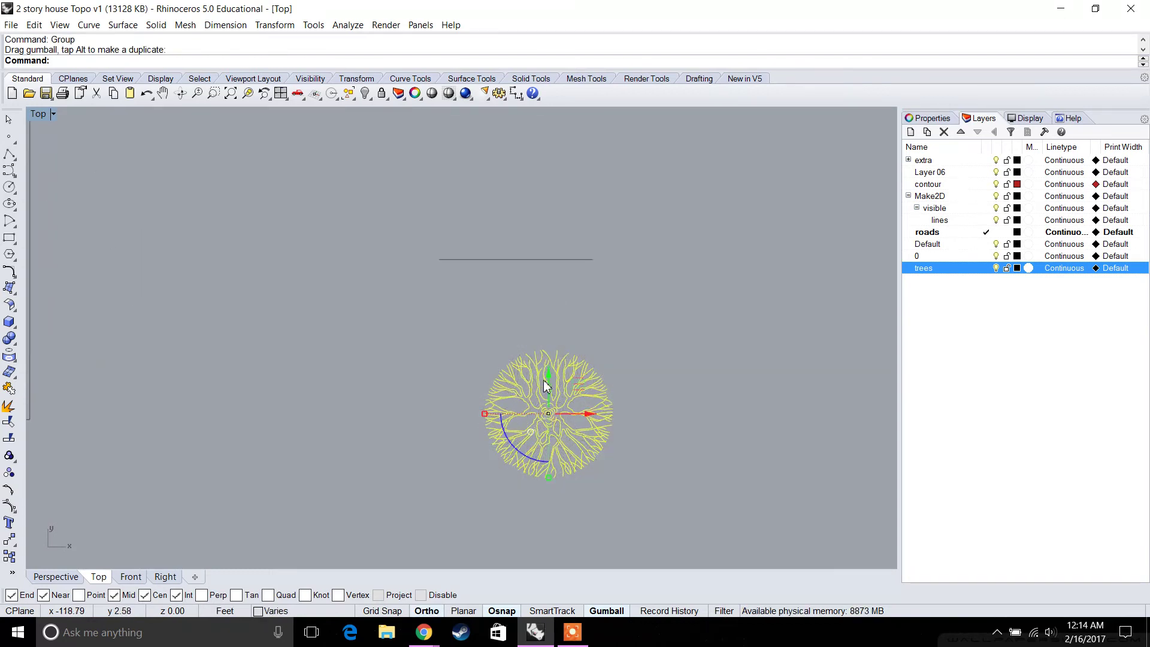
left_click_drag(547, 379, 548, 219)
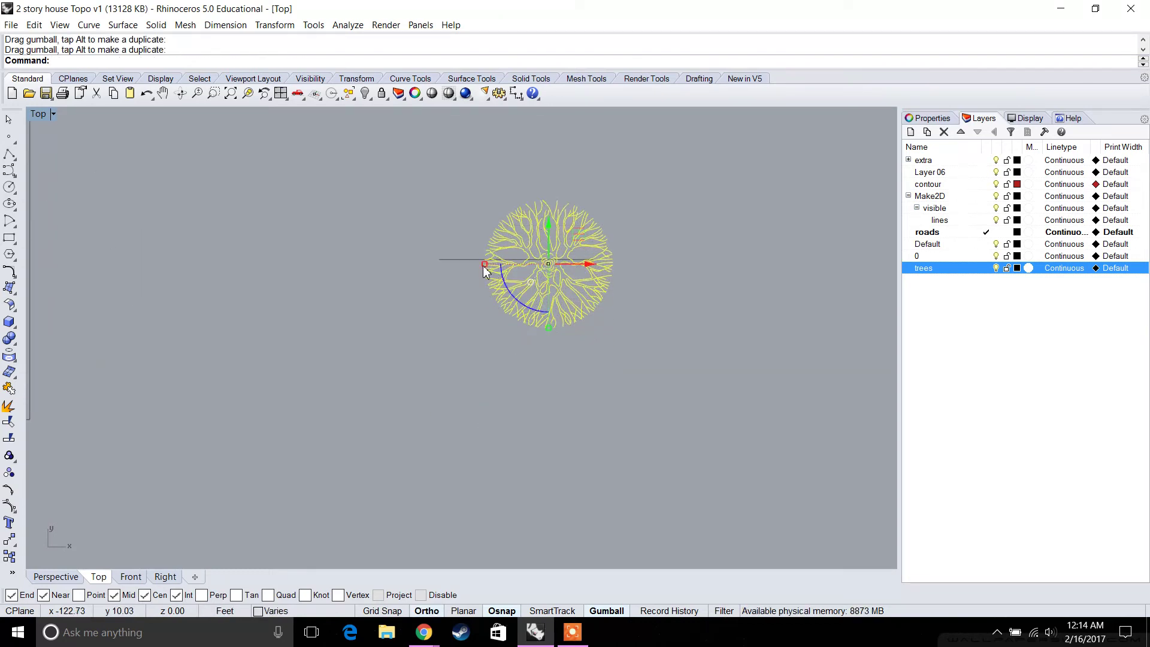
left_click_drag(578, 265, 543, 267)
Scale the tree group uniformly from the reference line's start so its far edge reaches the line's end at 10 ft.
type("scale")
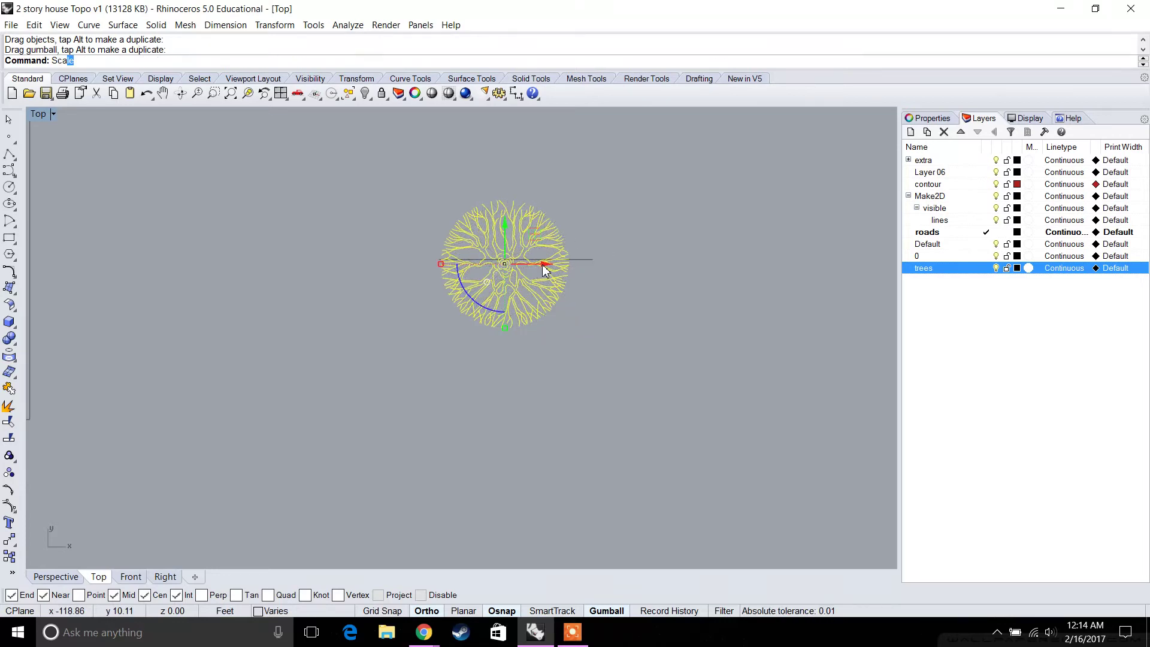
key("Return")
scroll(538, 262, "up", 3)
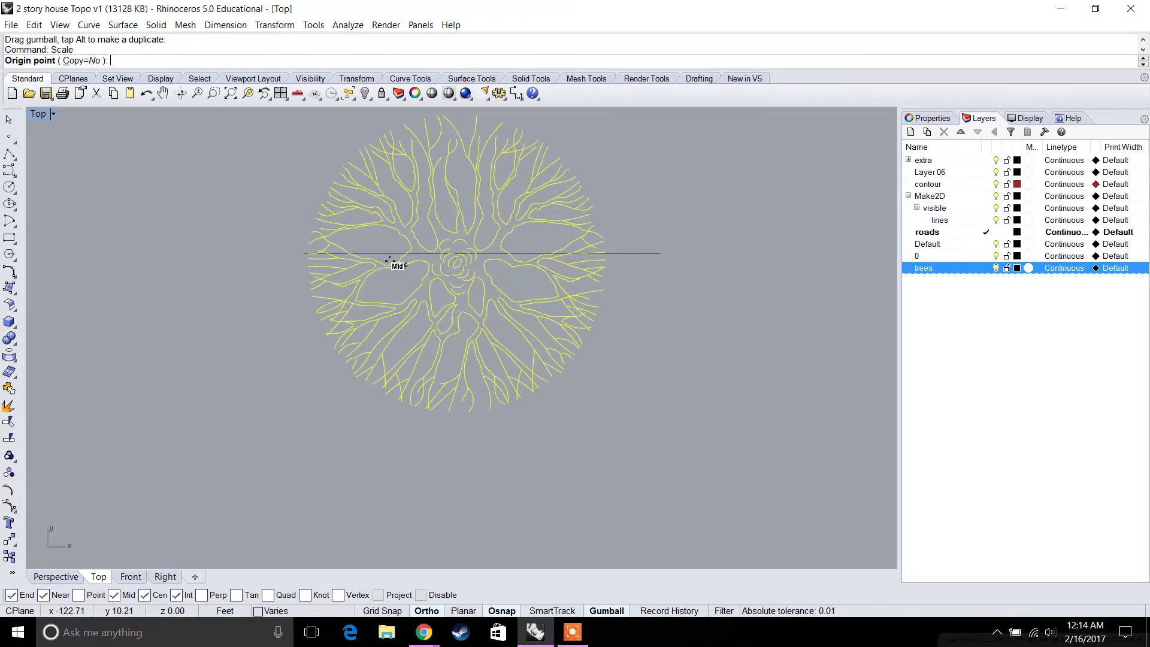
left_click(305, 253)
scroll(594, 249, "up", 4)
left_click(612, 251)
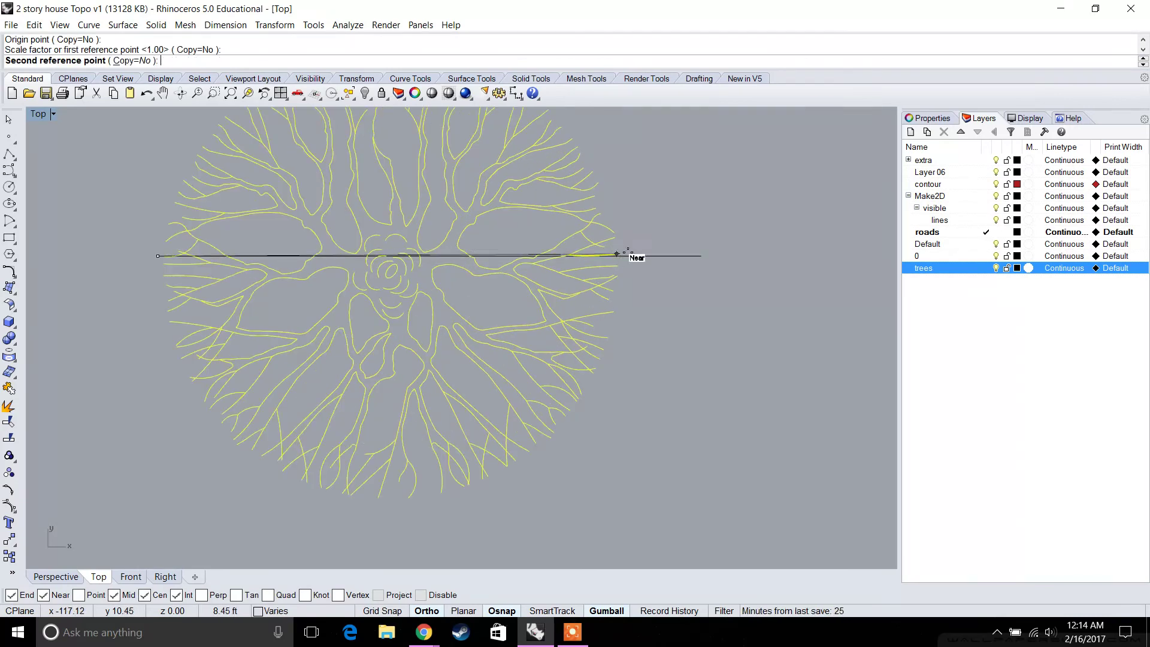
left_click(698, 257)
key("Escape")
Delete the 10' reference line crossing the tree.
left_click(556, 257)
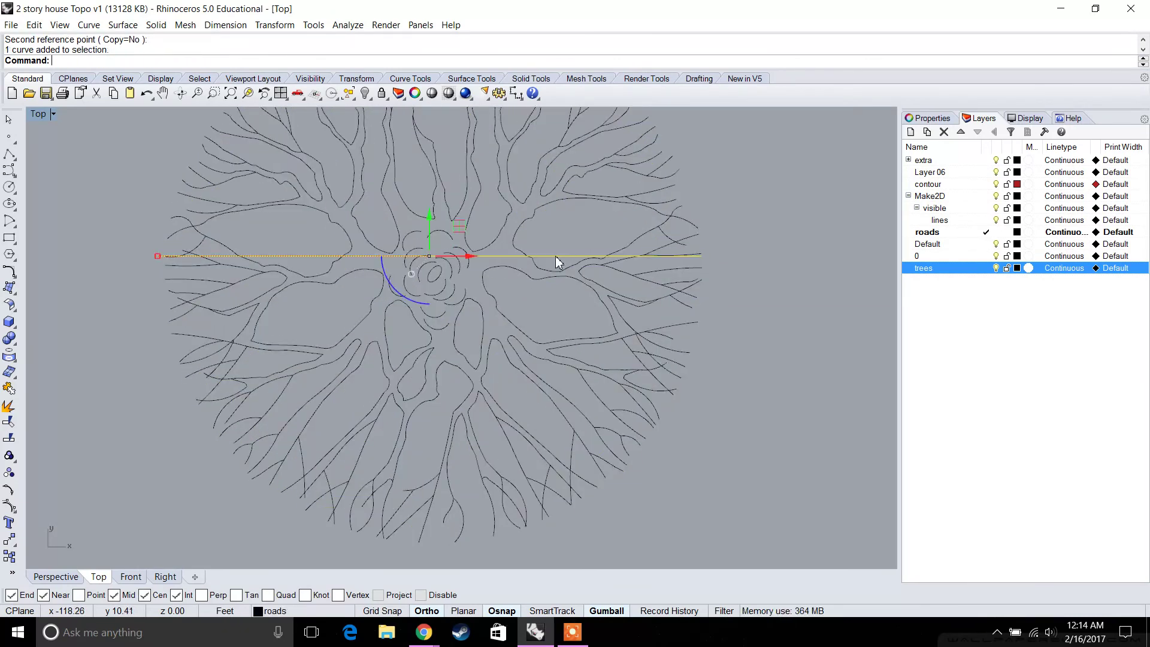
scroll(556, 257, "down", 8)
key("Delete")
Move the tree onto the site plan and duplicate it so trees stand southwest, northwest and northeast of the house.
right_click_drag(534, 243, 583, 337)
left_click(584, 340)
scroll(594, 359, "down", 5)
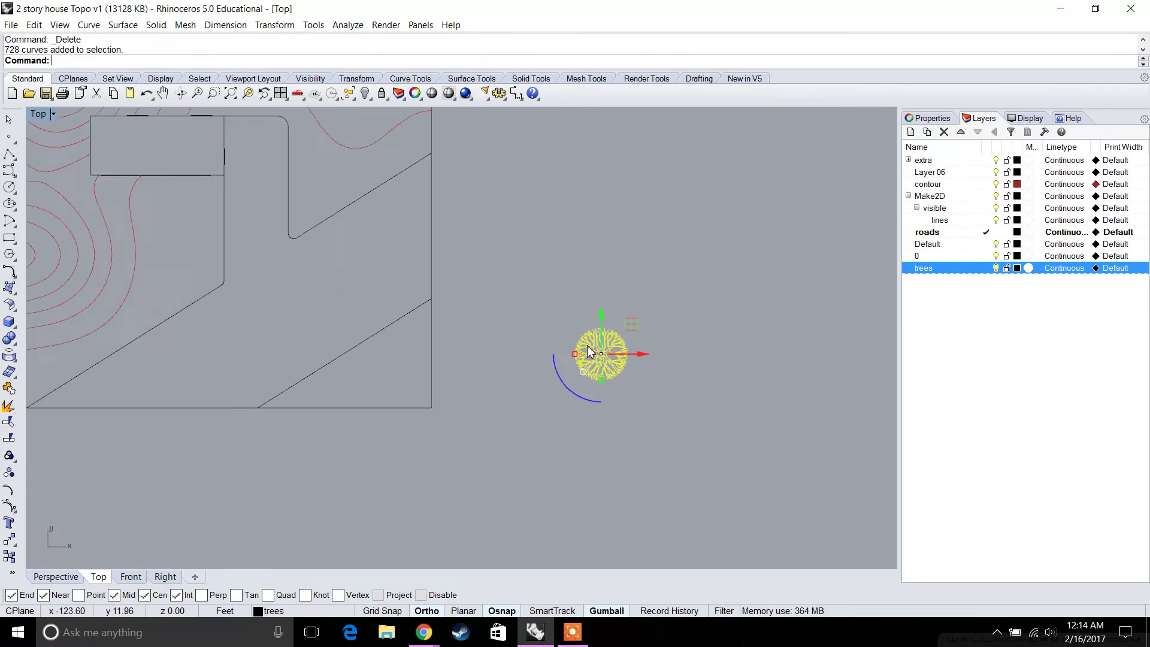
left_click_drag(643, 389, 527, 229)
key("ctrl+c")
key("ctrl+v")
key("ctrl+c")
key("ctrl+v")
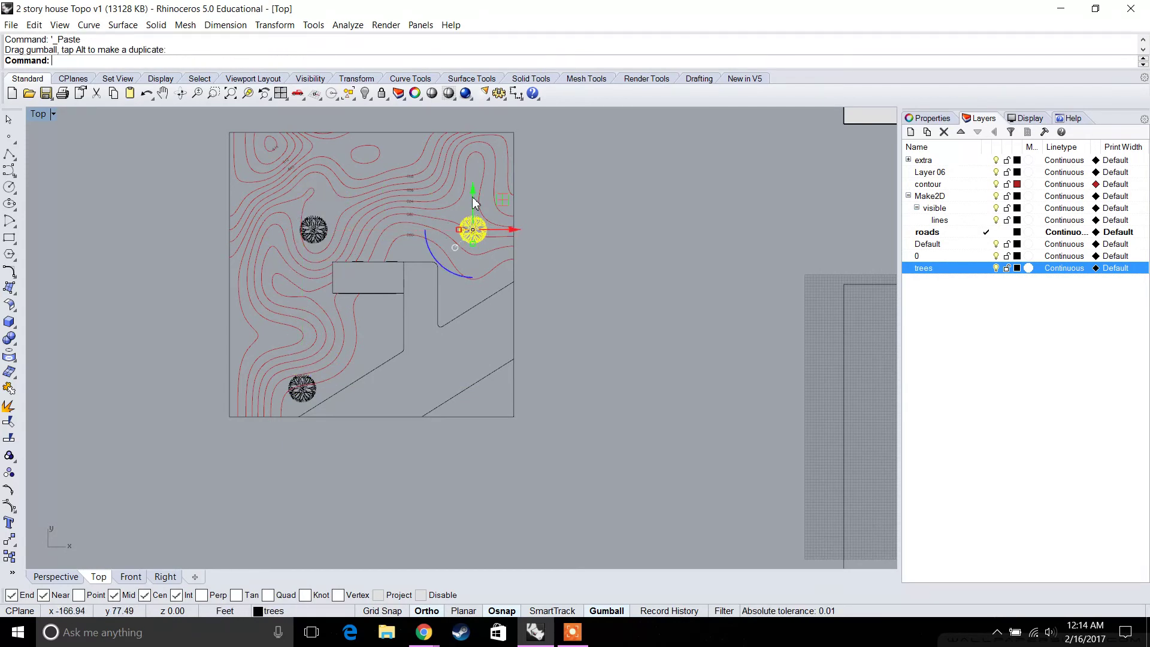
Duplicate the northeast tree, place the copy near the plan's upper edge above the 608 contour label, and shrink it slightly.
right_click_drag(484, 206, 519, 260)
key("ctrl+c")
key("ctrl+v")
left_click_drag(508, 240, 508, 185)
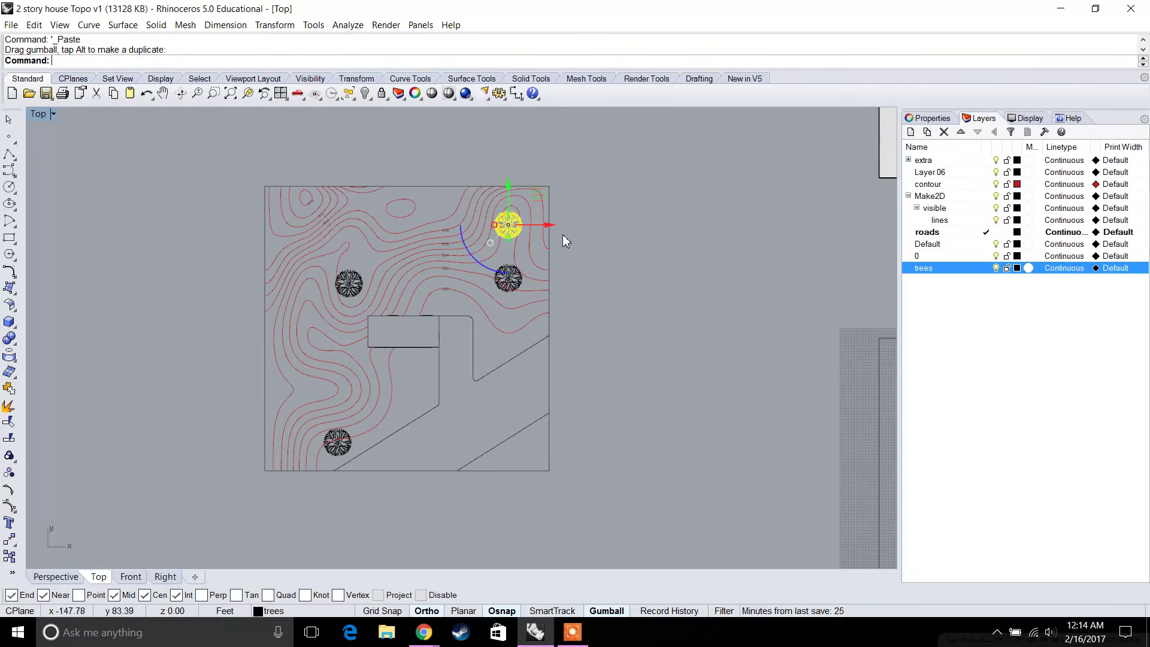
left_click_drag(536, 225, 418, 232)
scroll(468, 227, "up", 7)
right_click_drag(456, 216, 443, 264)
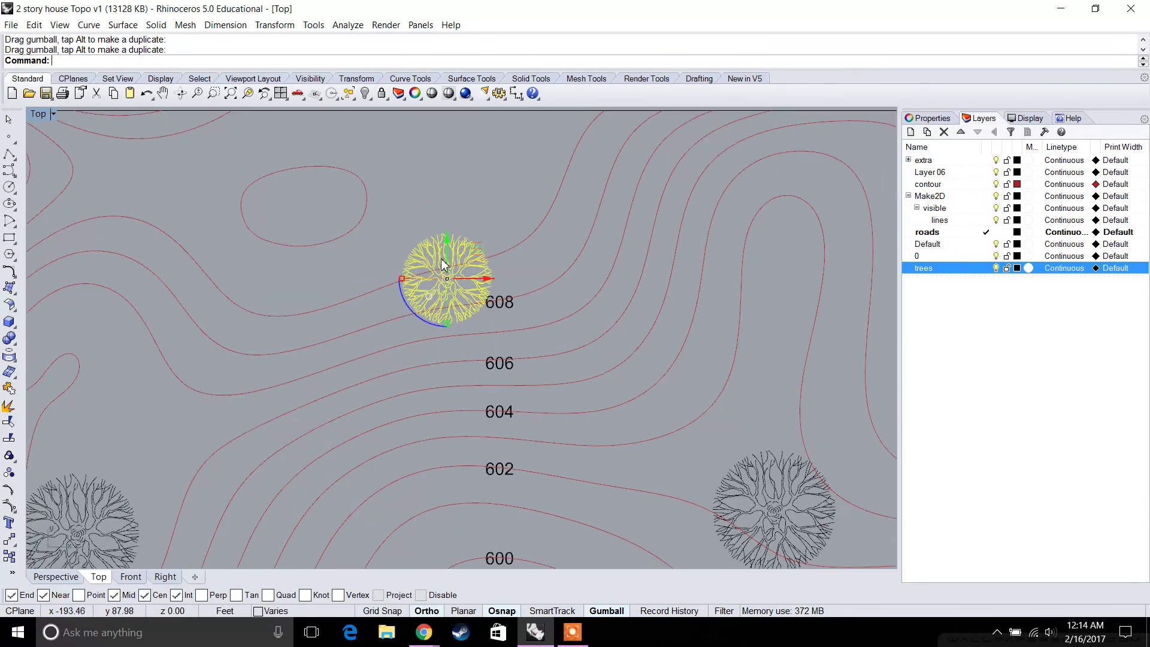
left_click_drag(451, 256, 465, 173)
scroll(480, 234, "down", 5)
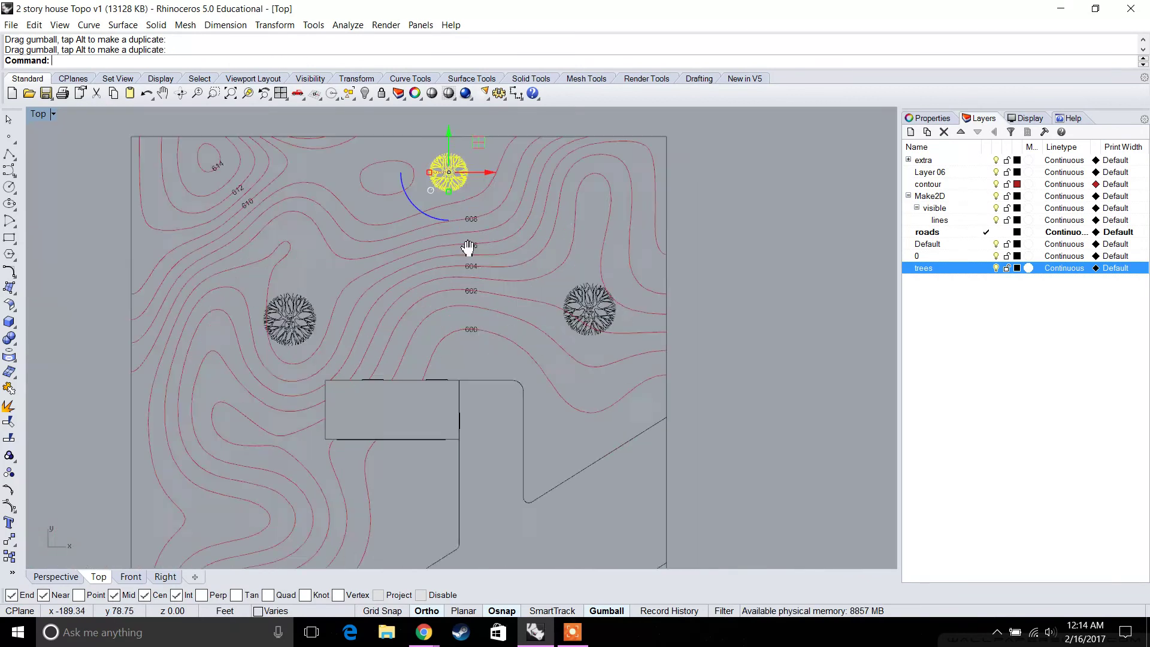
Duplicate the tree northwest of the house, place the copy in the yard just below the house, and enlarge it.
left_click(311, 316)
right_click_drag(354, 326, 403, 261)
key("ctrl+c")
key("ctrl+v")
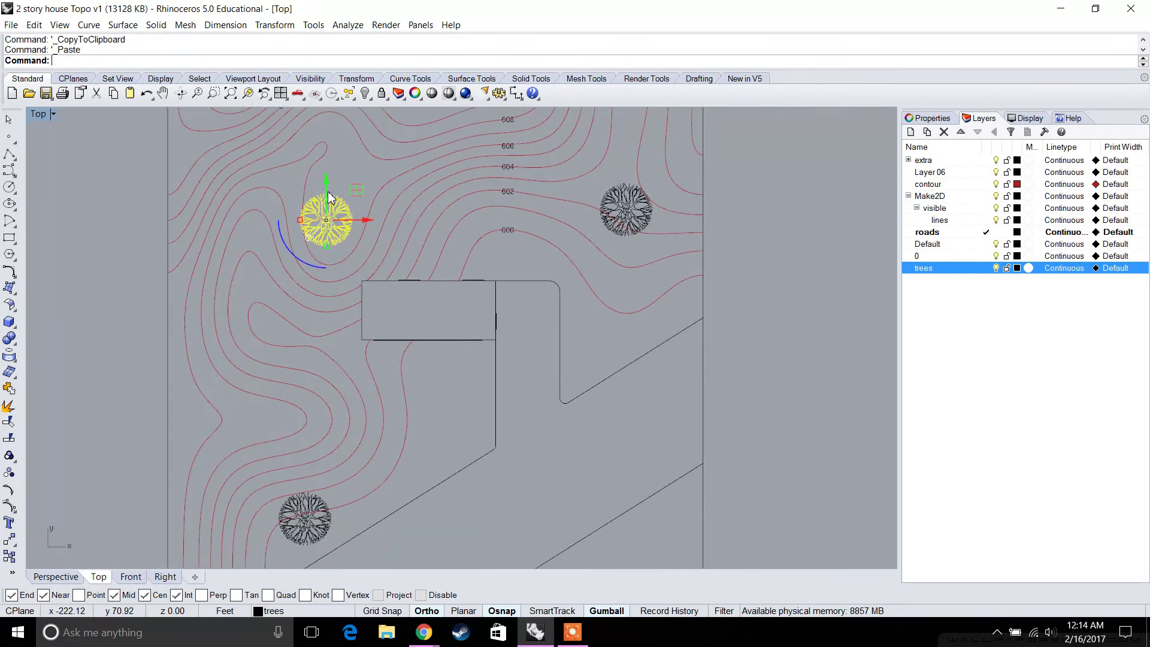
left_click_drag(326, 192, 456, 416)
scroll(457, 415, "up", 4)
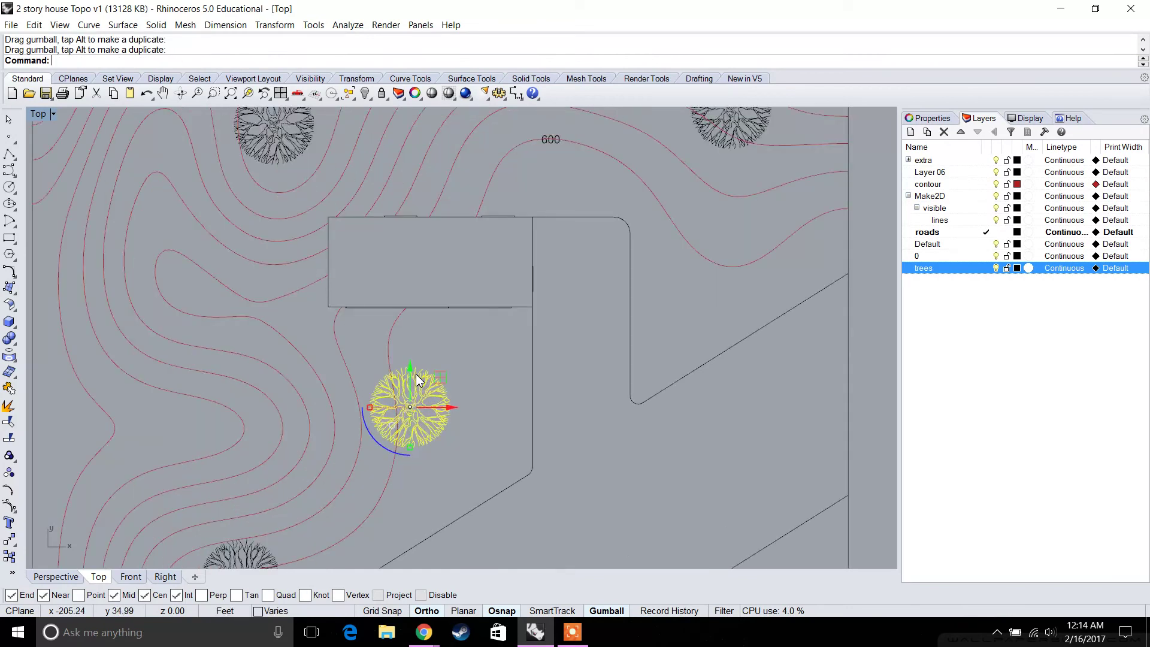
left_click_drag(418, 378, 470, 454)
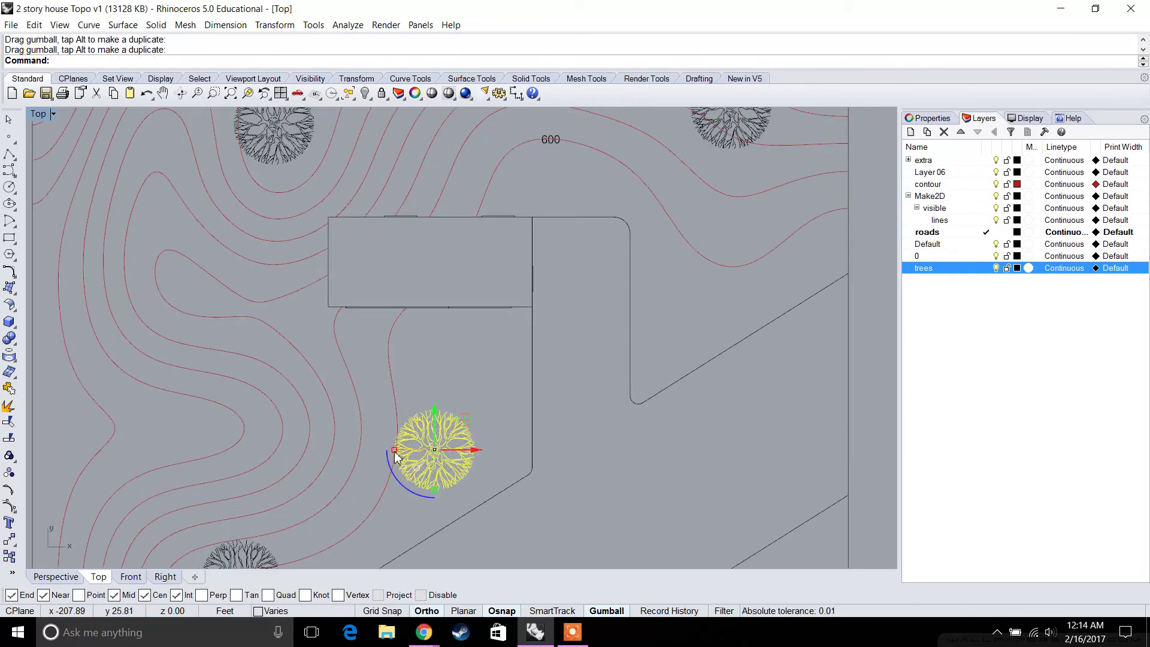
scroll(380, 457, "down", 5)
left_click(456, 457)
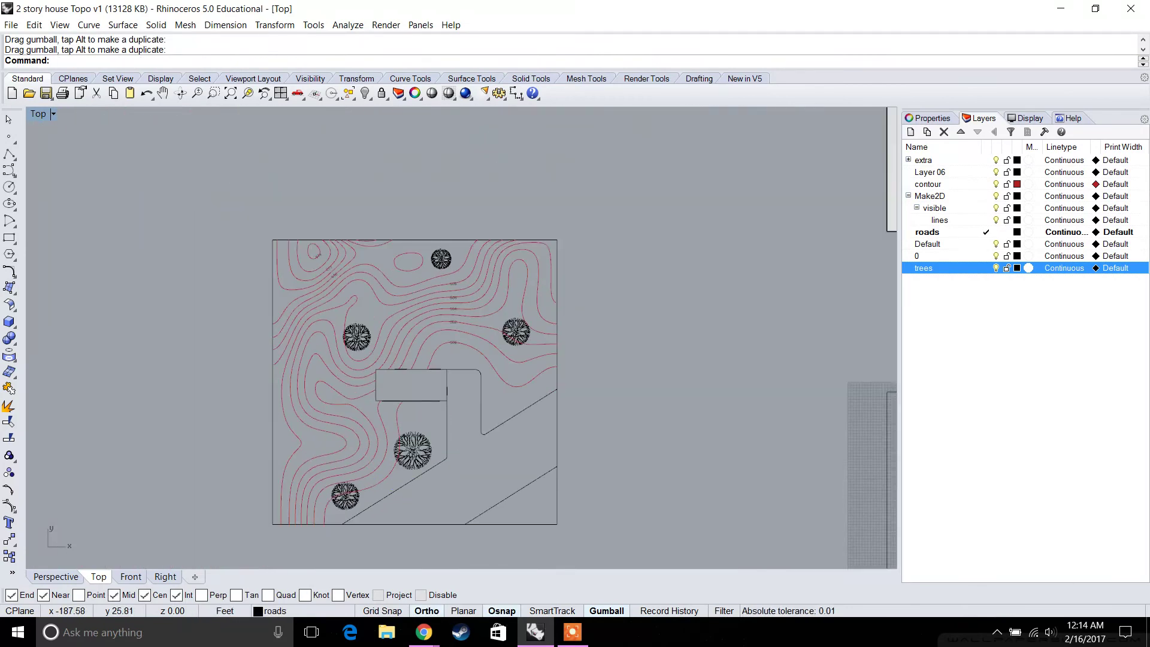
Import the tree09 symbol from the Site folder of the 2D symbol library.
key("Return")
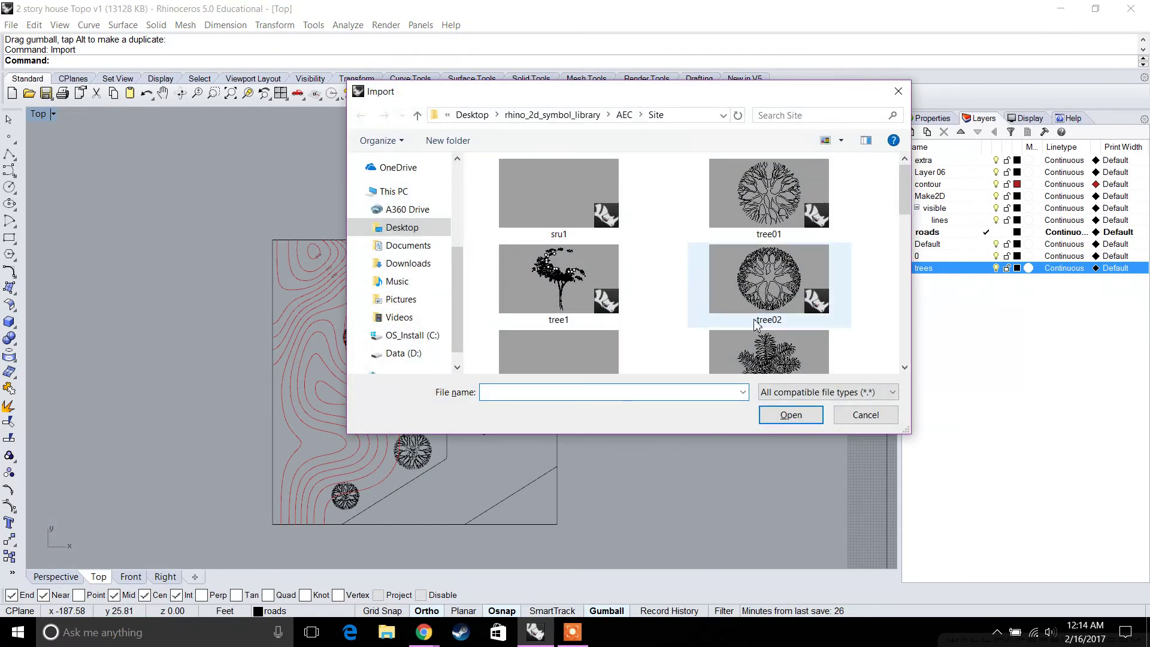
left_click(757, 326)
scroll(757, 325, "down", 1)
scroll(758, 326, "down", 3)
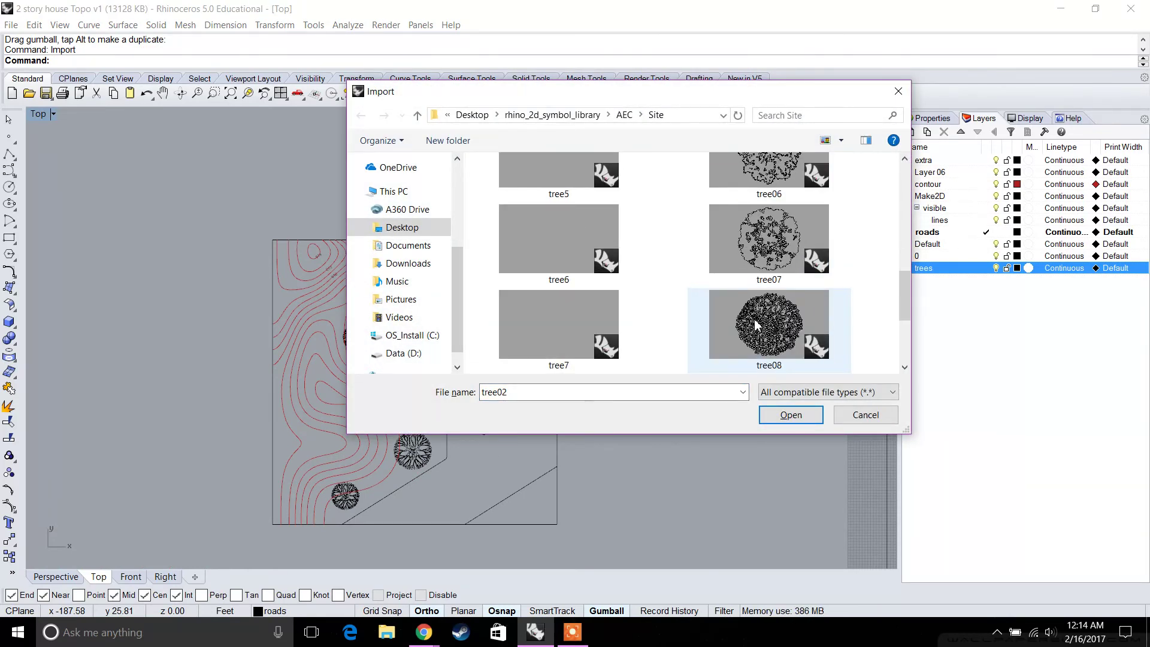
double_click(769, 240)
Move the imported tree symbol into the empty area beside the site plan and scale it up uniformly.
right_click_drag(698, 312, 497, 275)
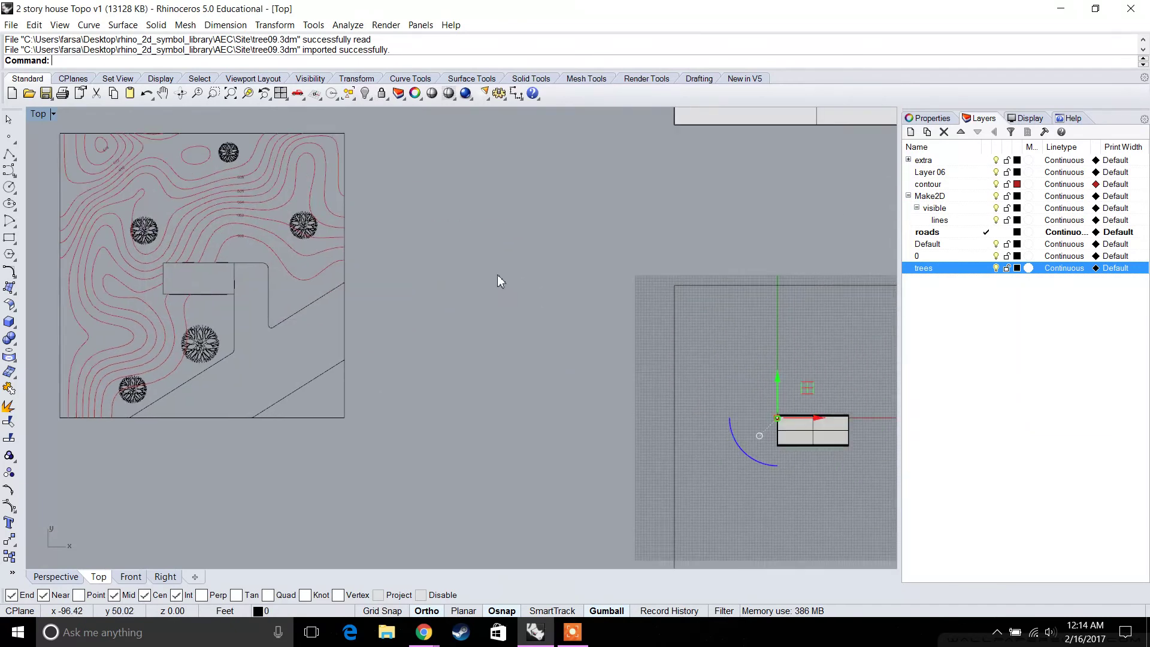
left_click_drag(792, 414, 526, 431)
scroll(507, 419, "up", 3)
Group the new tree symbol's curves and assign them to the trees layer.
type("G")
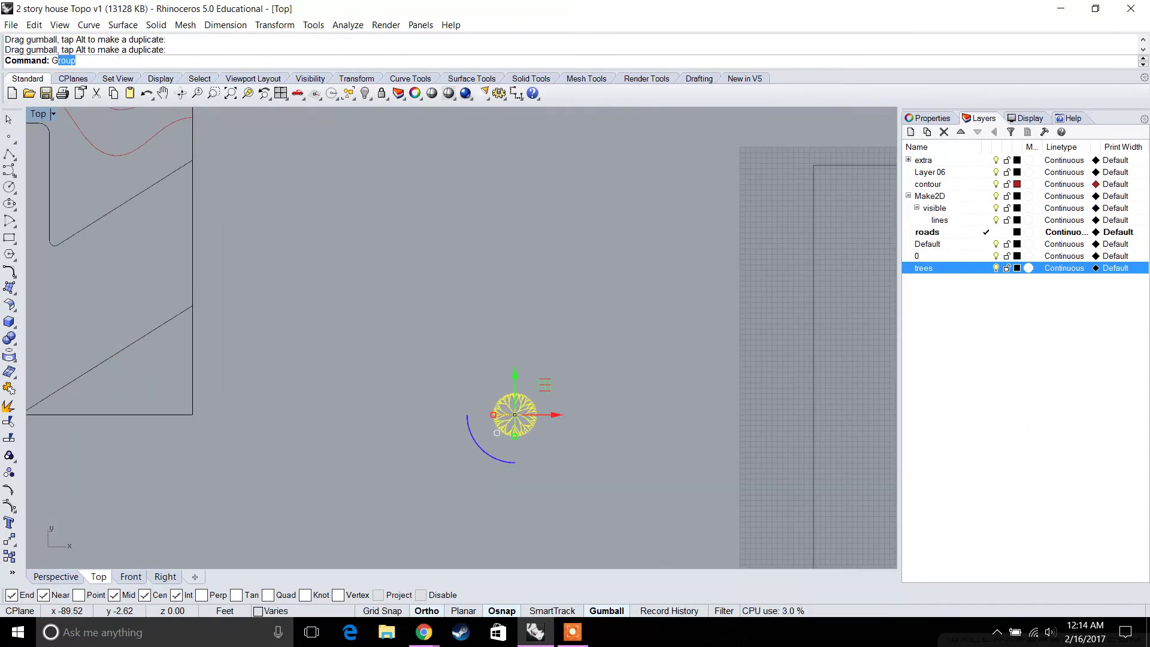
type("roup")
key("Return")
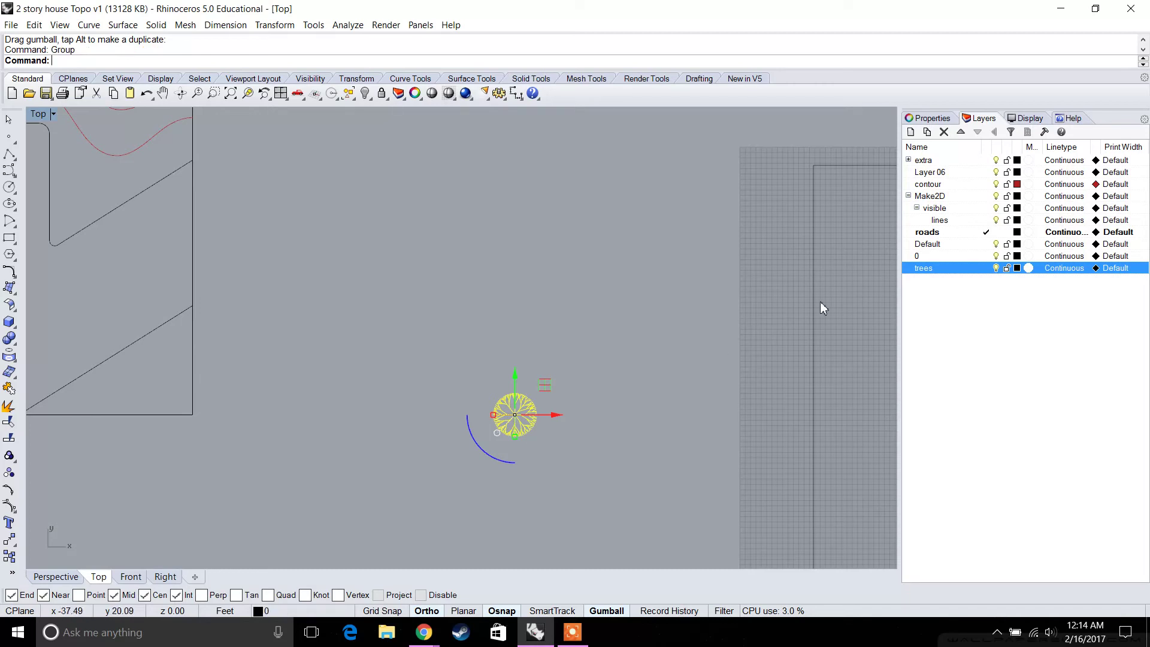
right_click(924, 272)
left_click(984, 493)
Move the new tree symbol onto the site plan, just right of the driveway and below the 600 contour.
scroll(582, 458, "down", 3)
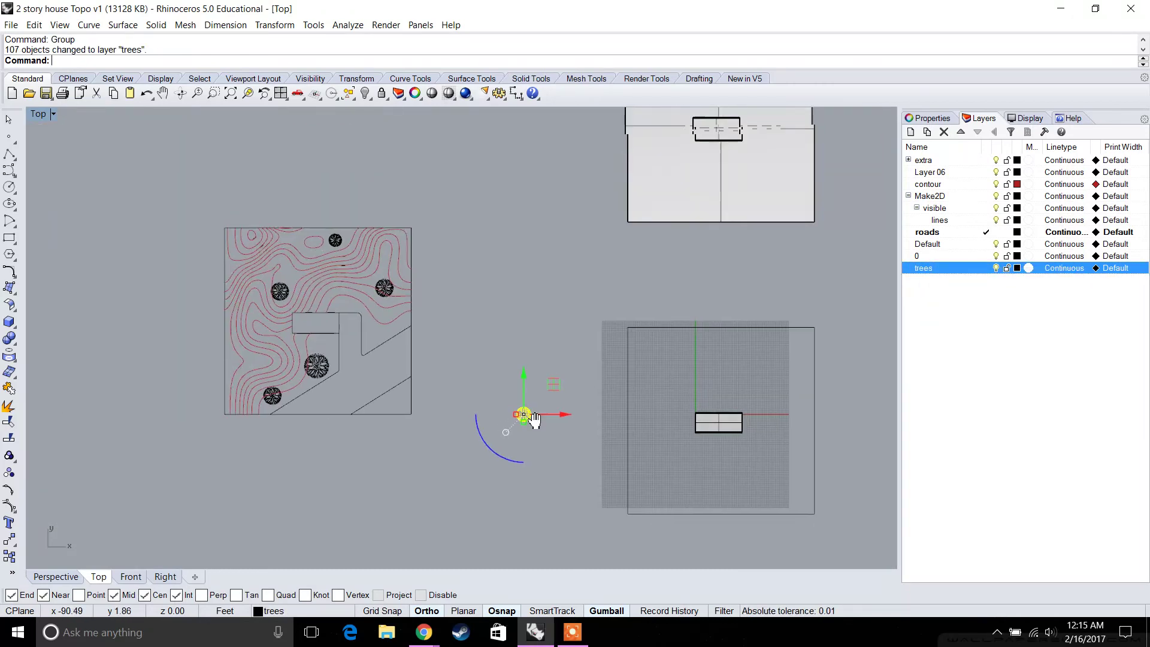
left_click_drag(581, 459, 475, 408)
scroll(371, 314, "up", 5)
right_click_drag(475, 409, 554, 408)
Duplicate the new tree symbol and place the copy among the contours southwest of the house.
key("ctrl+c")
key("ctrl+v")
left_click_drag(555, 408, 222, 428)
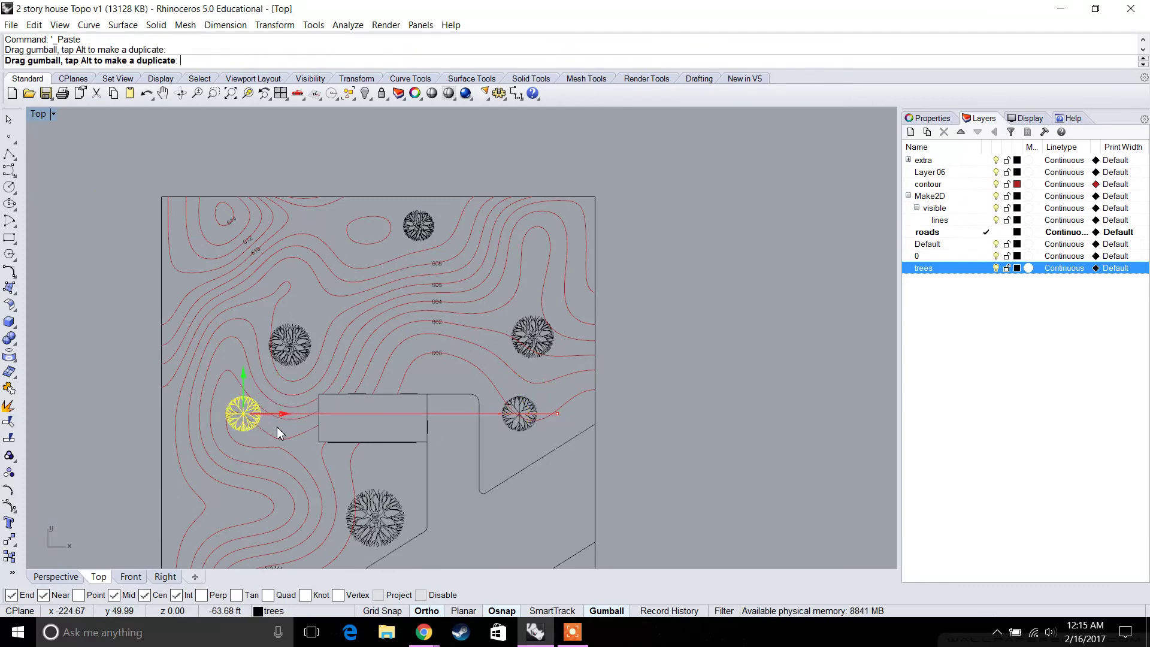
right_click_drag(277, 427, 265, 330)
left_click_drag(233, 282, 234, 367)
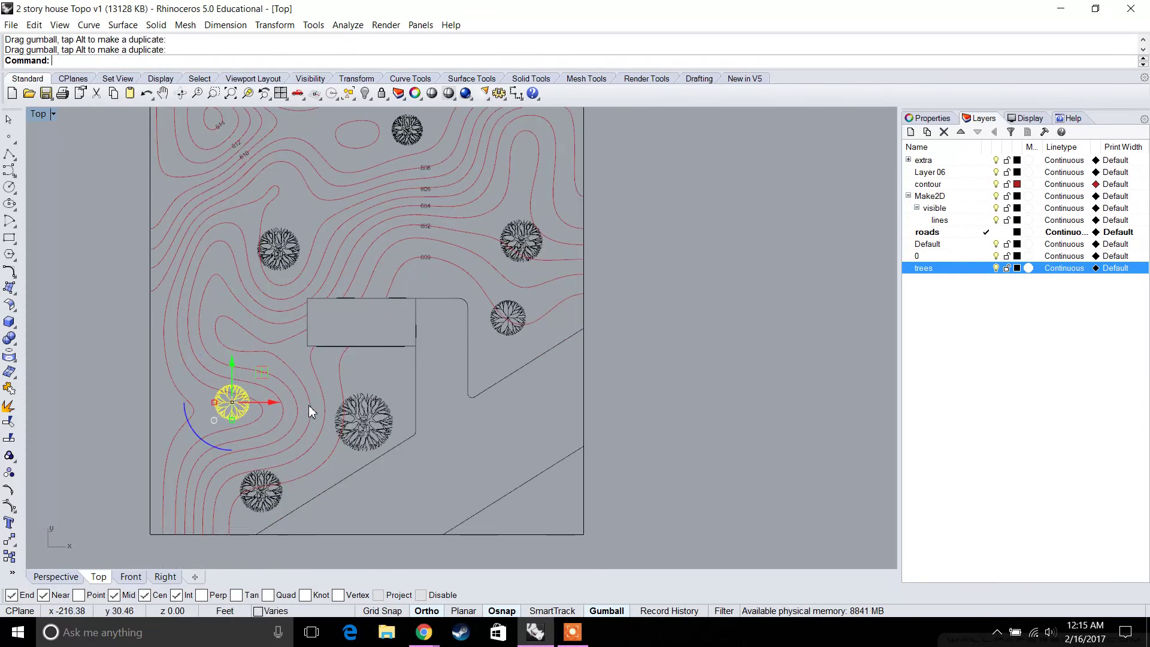
Duplicate the new tree symbol again and place the copy in the plan's lower-right corner, across the road.
key("ctrl+c")
key("ctrl+v")
left_click_drag(278, 404, 566, 493)
left_click(519, 393)
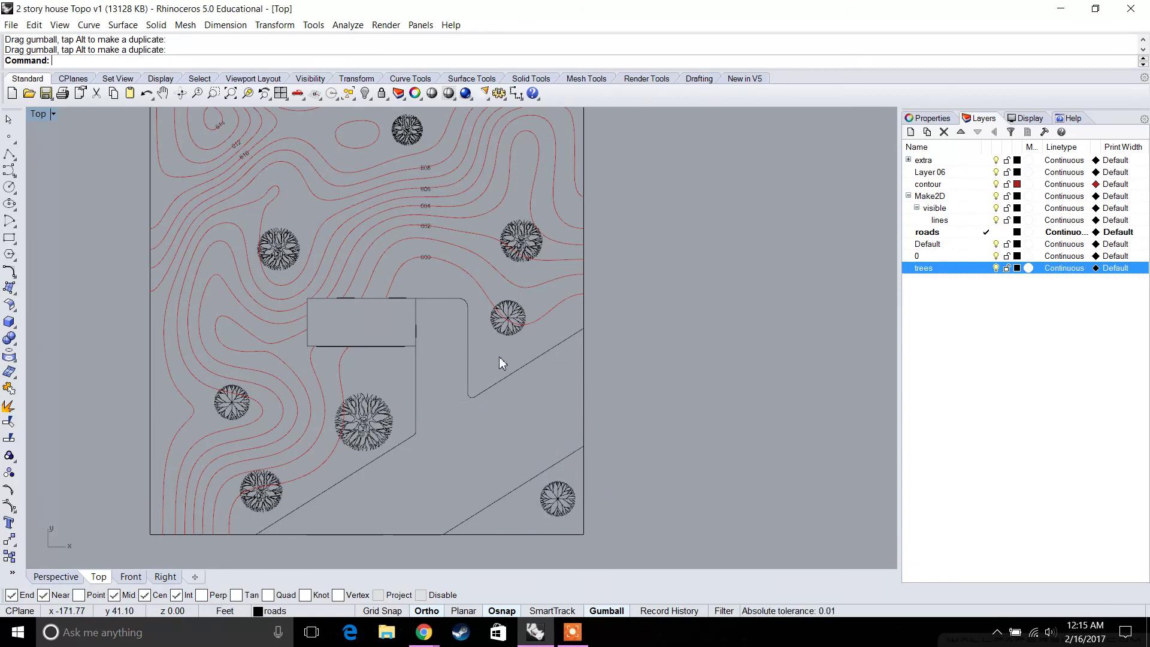
Select all objects on the trees layer to check which trees it holds, and clear the selection.
right_click_drag(389, 197, 479, 264)
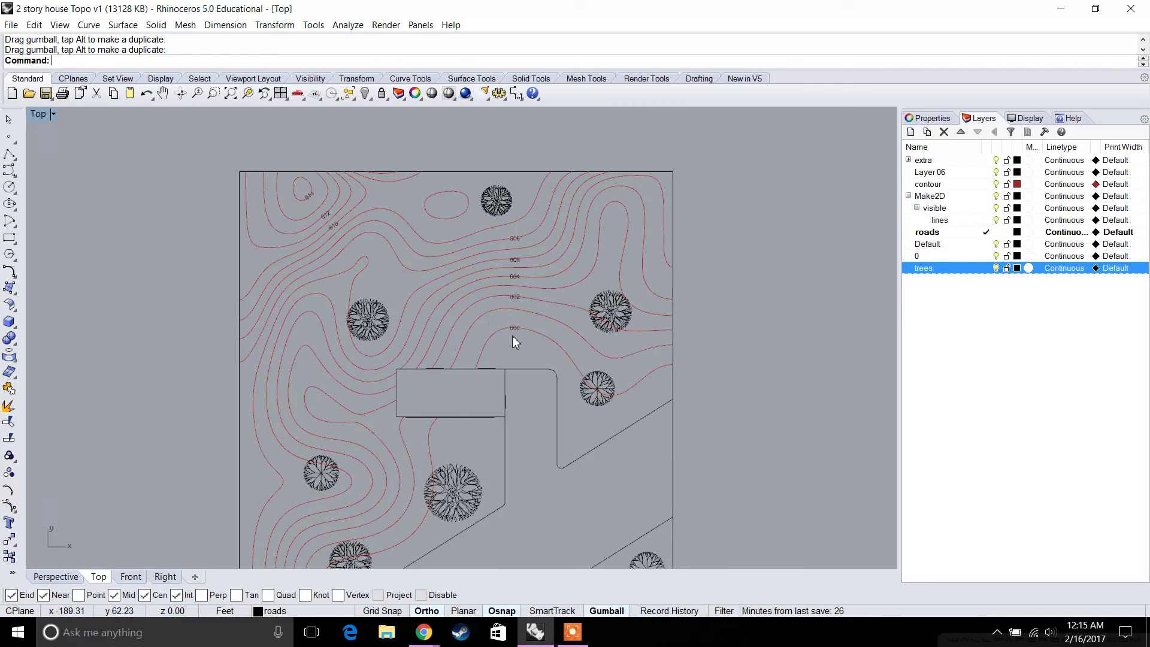
right_click_drag(520, 257, 488, 182)
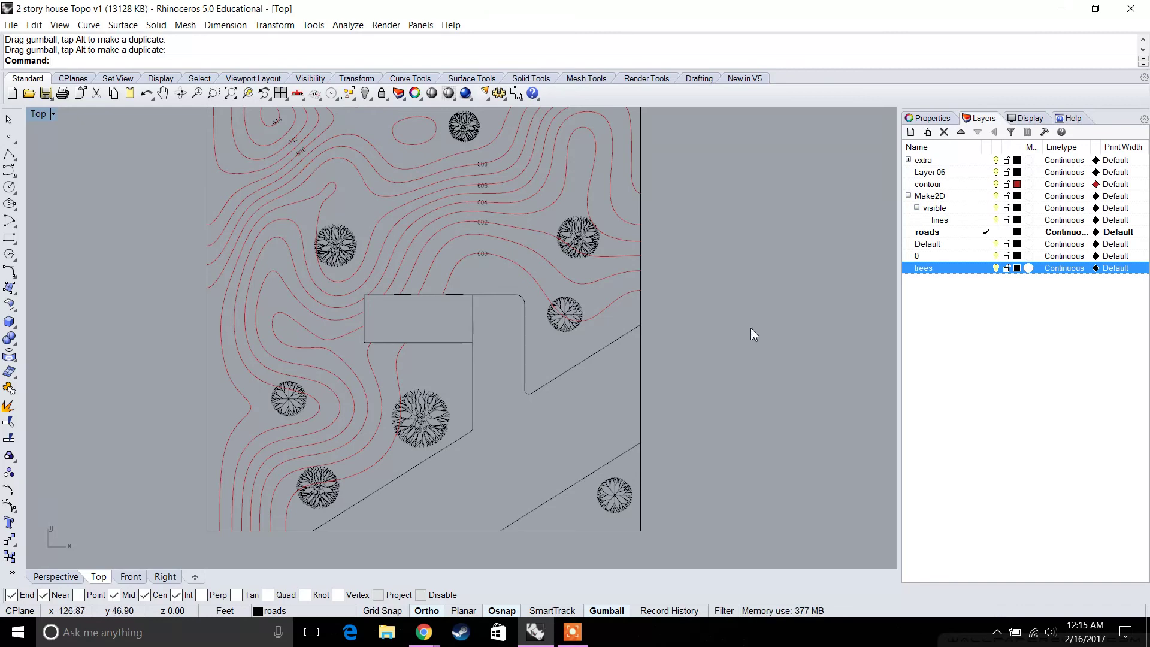
left_click(579, 225)
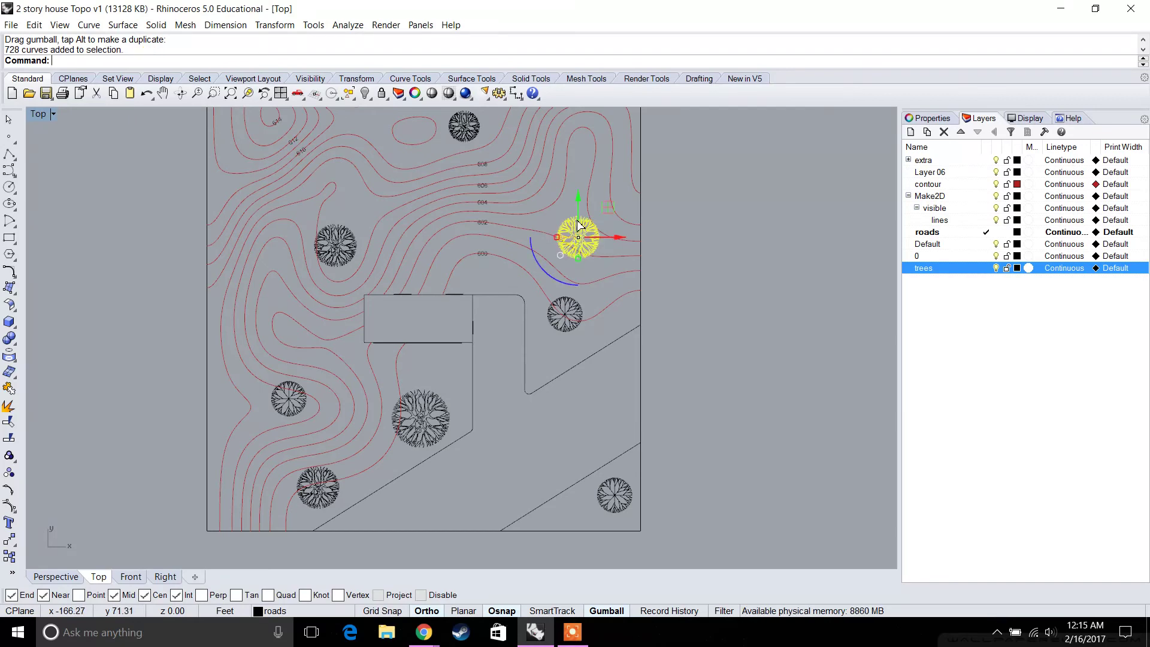
right_click(947, 269)
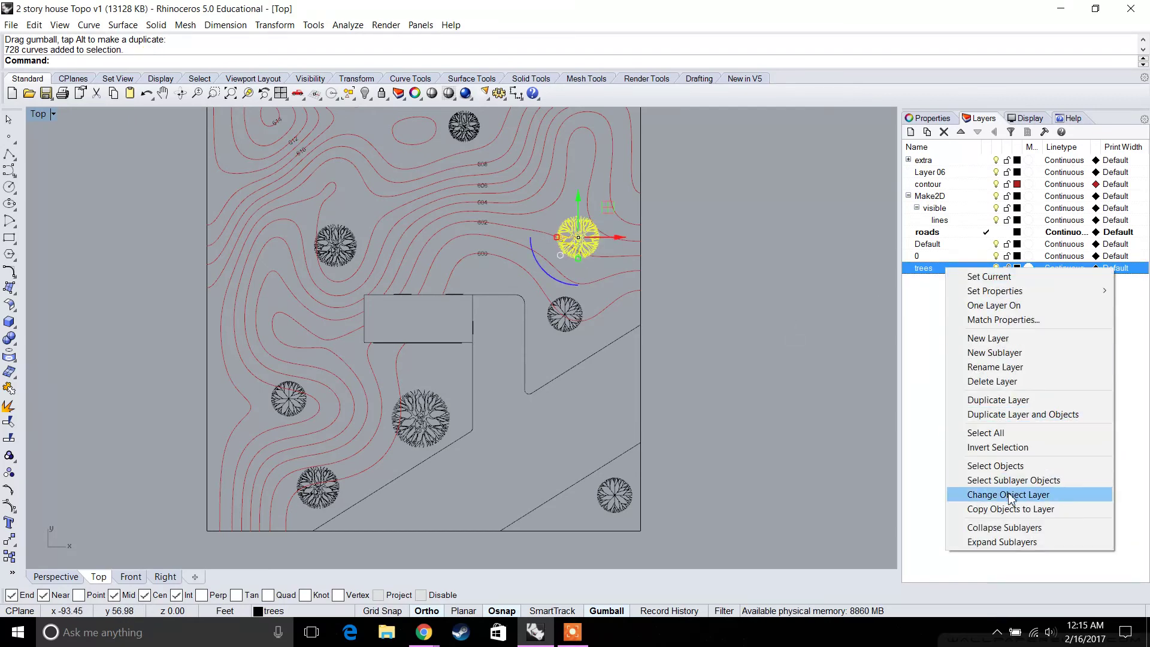
left_click(996, 465)
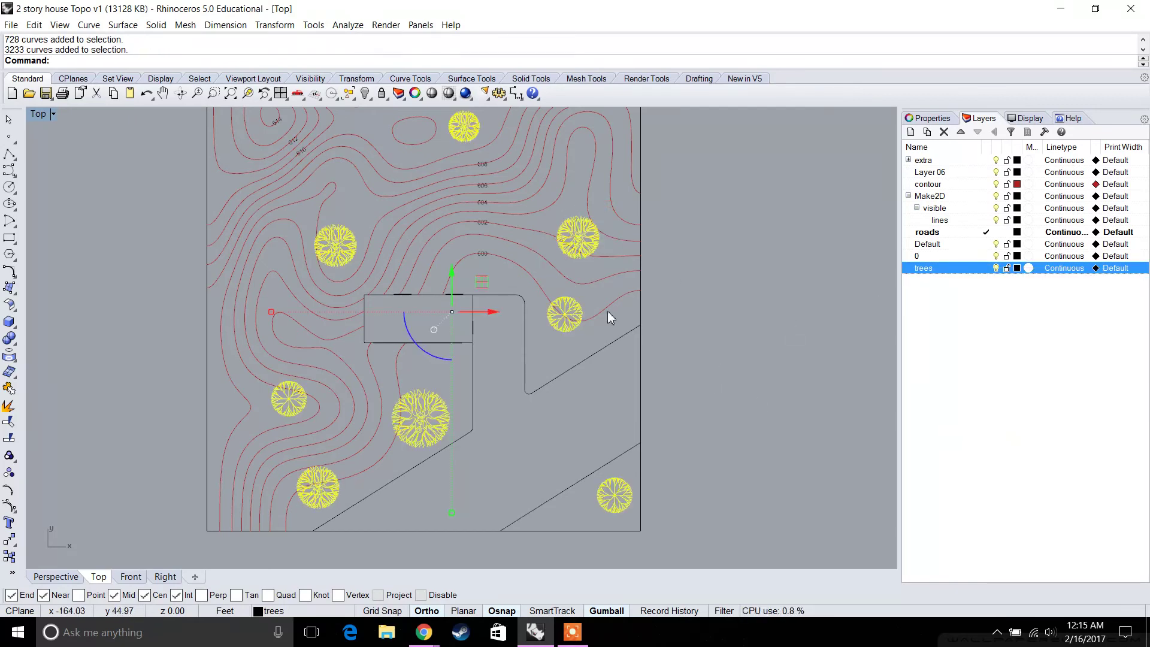
left_click(810, 350)
scroll(685, 336, "down", 5)
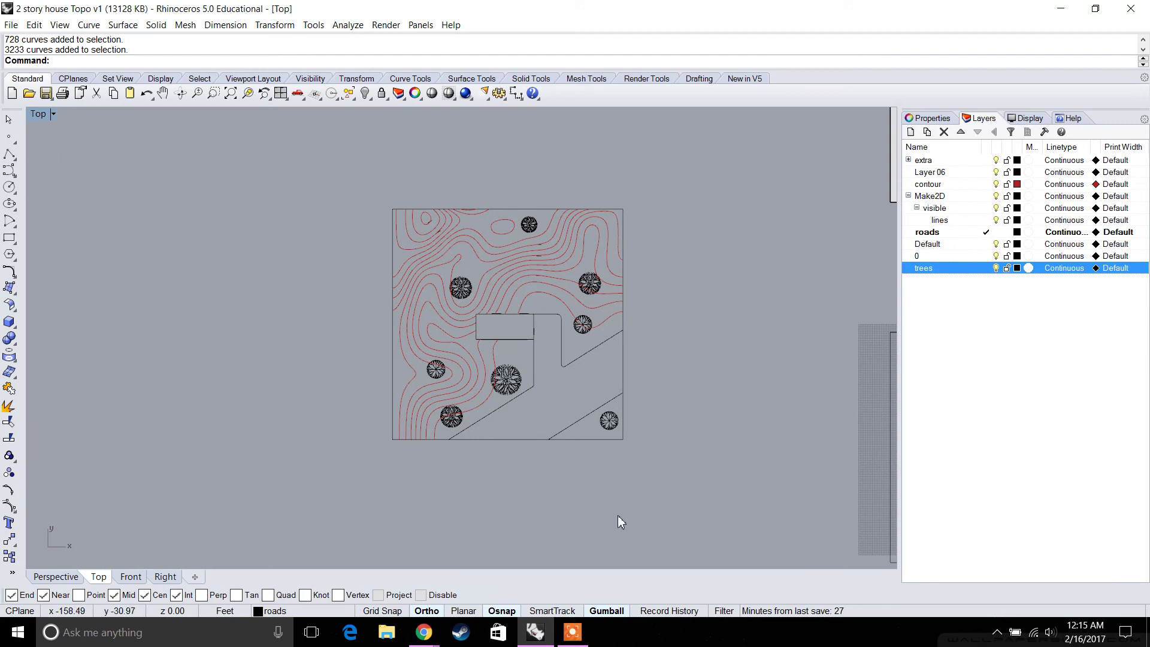
right_click_drag(629, 309, 559, 326)
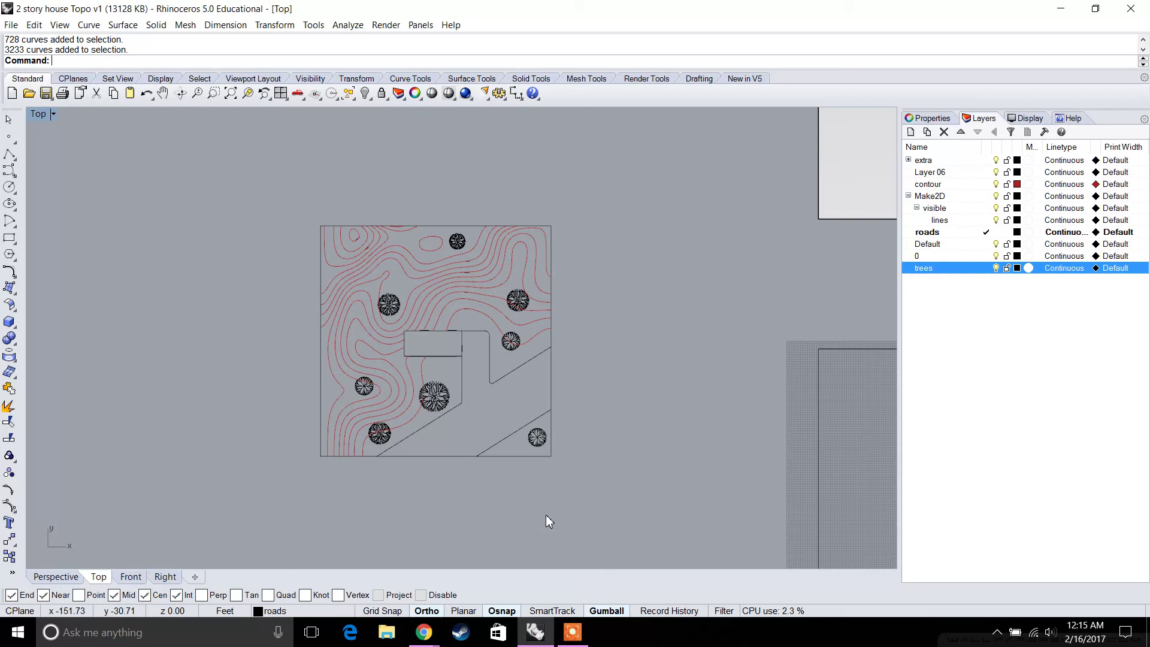
Select the complete site plan to check its linework and labels, and clear the selection.
left_click_drag(580, 493, 293, 216)
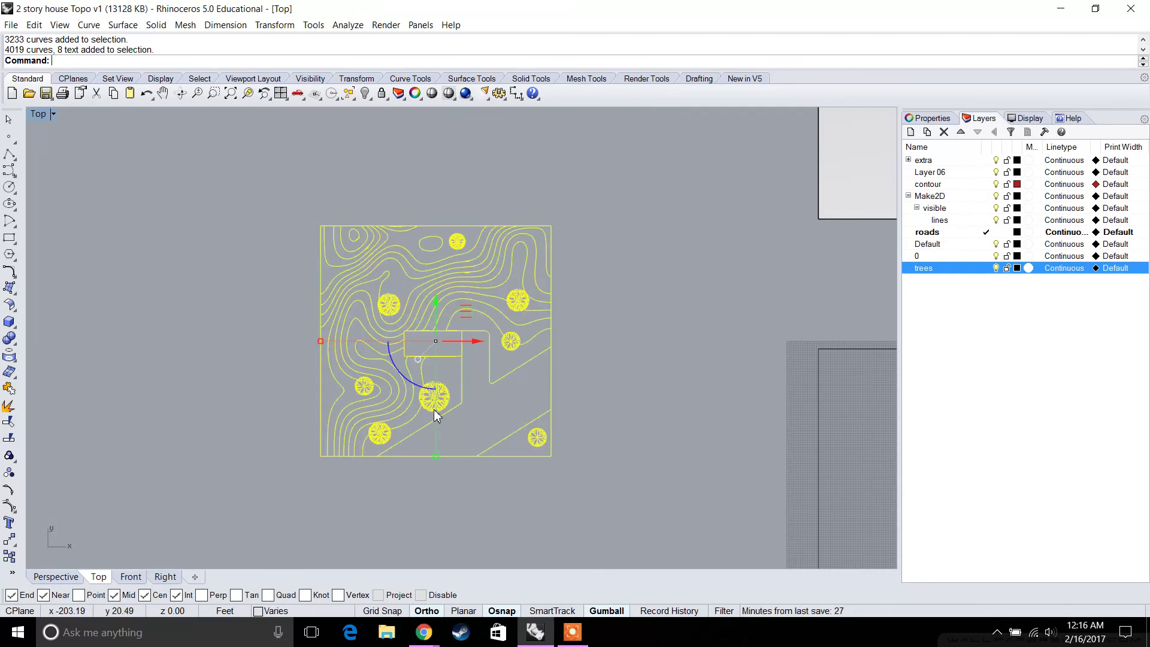
right_click_drag(460, 373, 494, 340)
key("Escape")
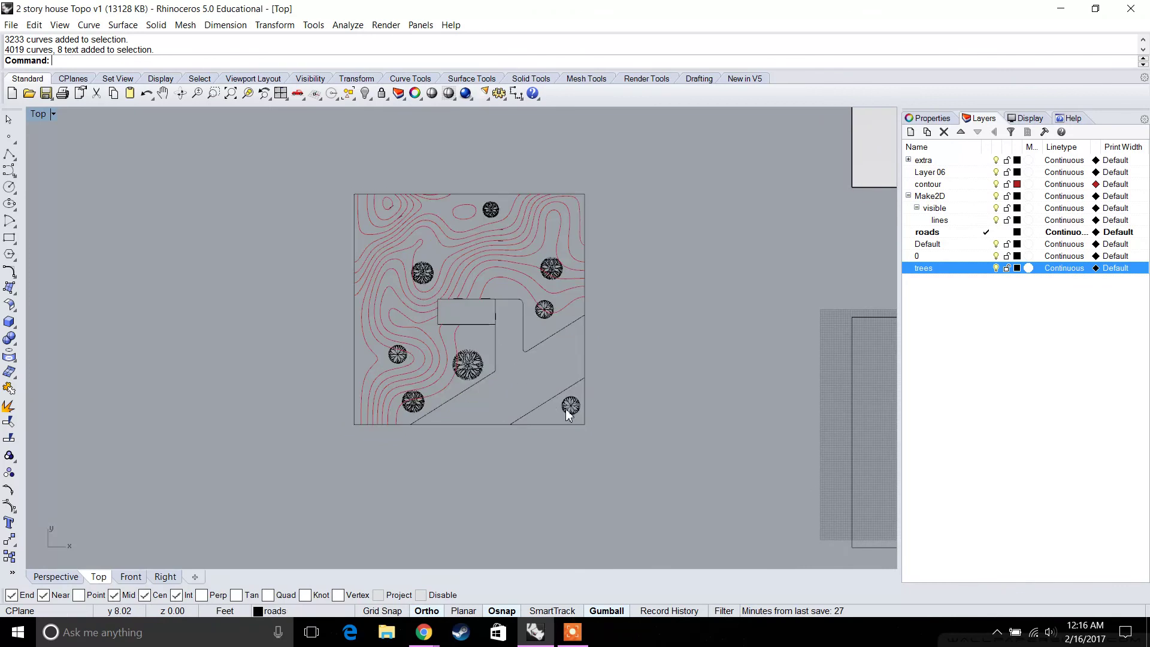
key("ctrl+a")
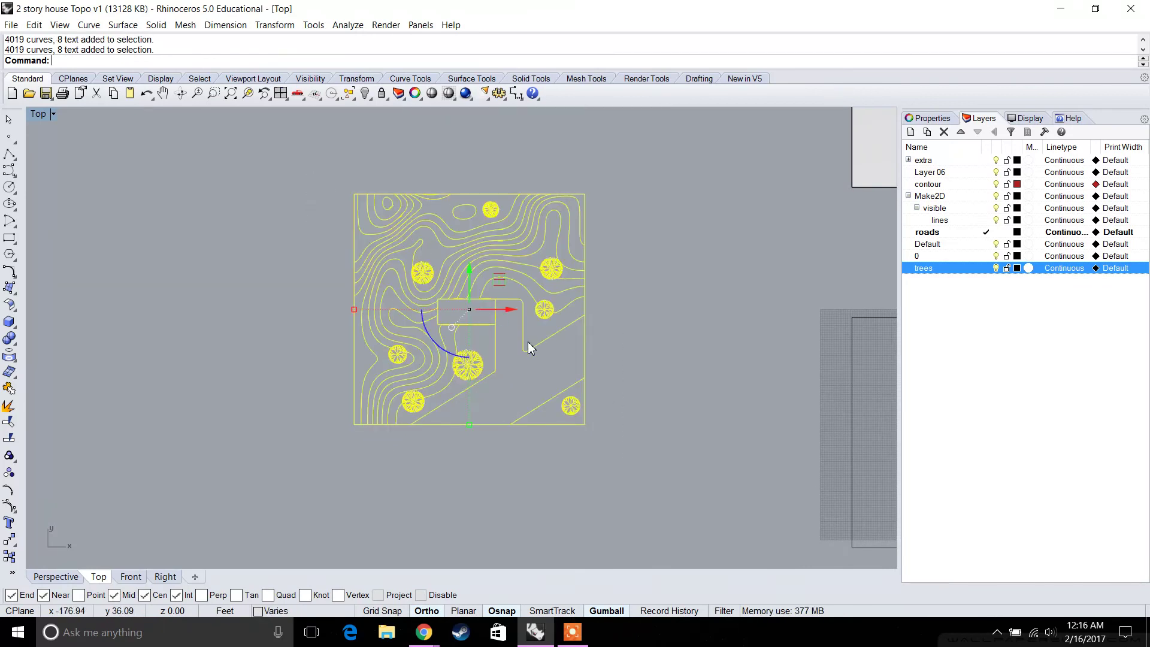
key("Escape")
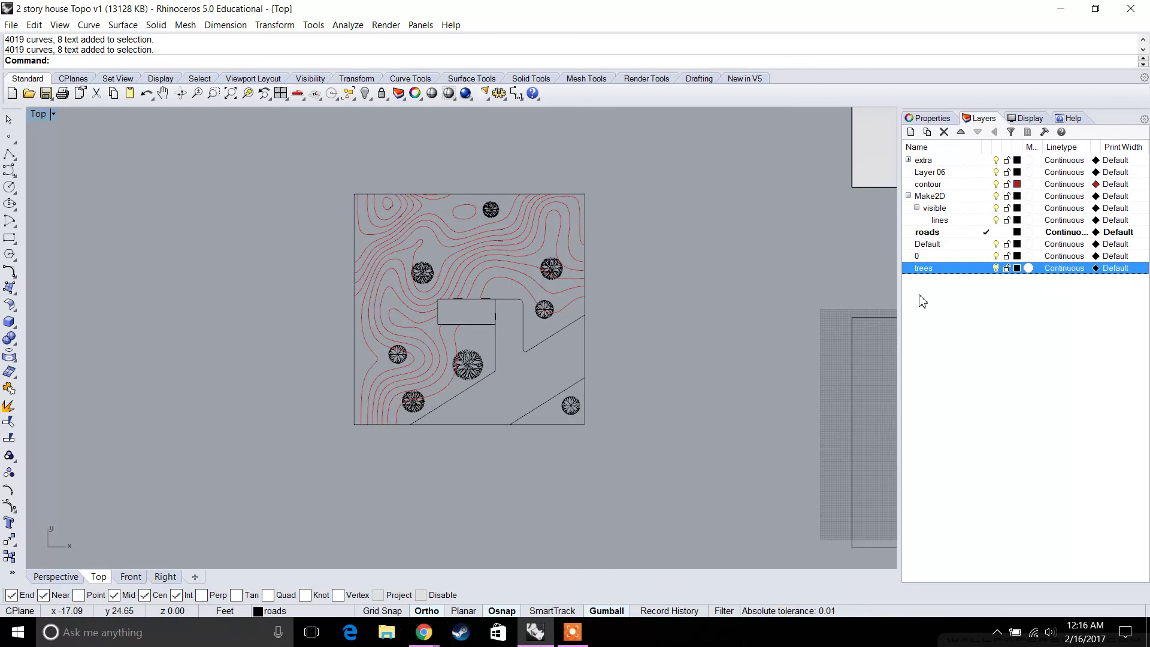
Highlight the contours around the house, including the 600 contour on its own, and clear the selection.
scroll(496, 291, "up", 2)
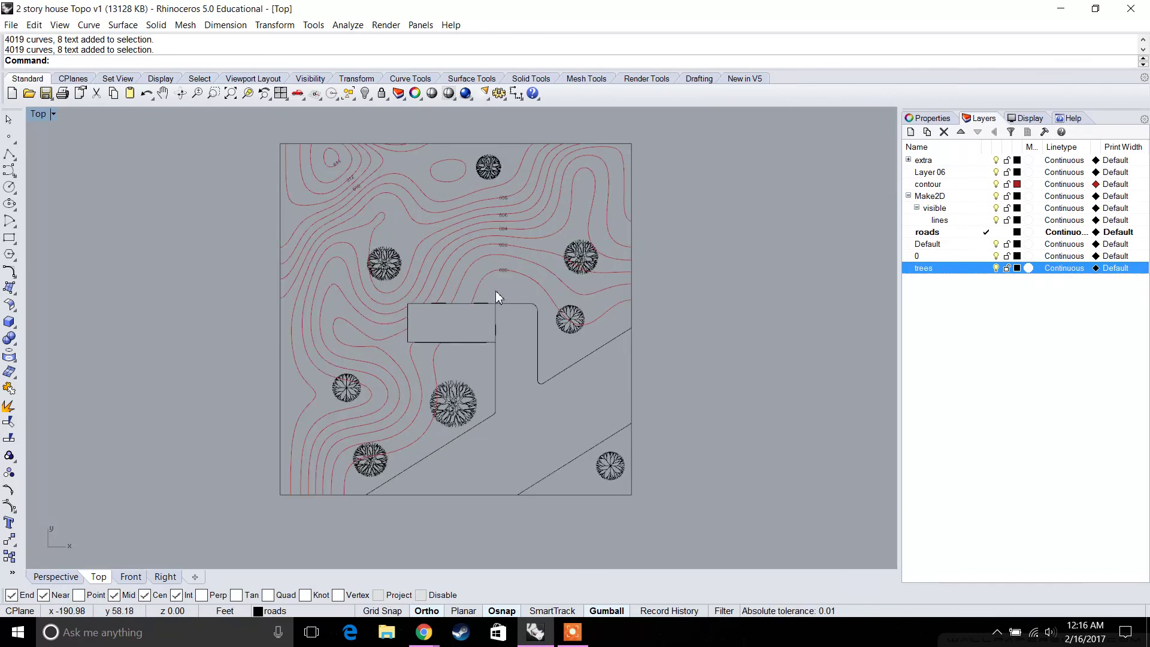
left_click(416, 242)
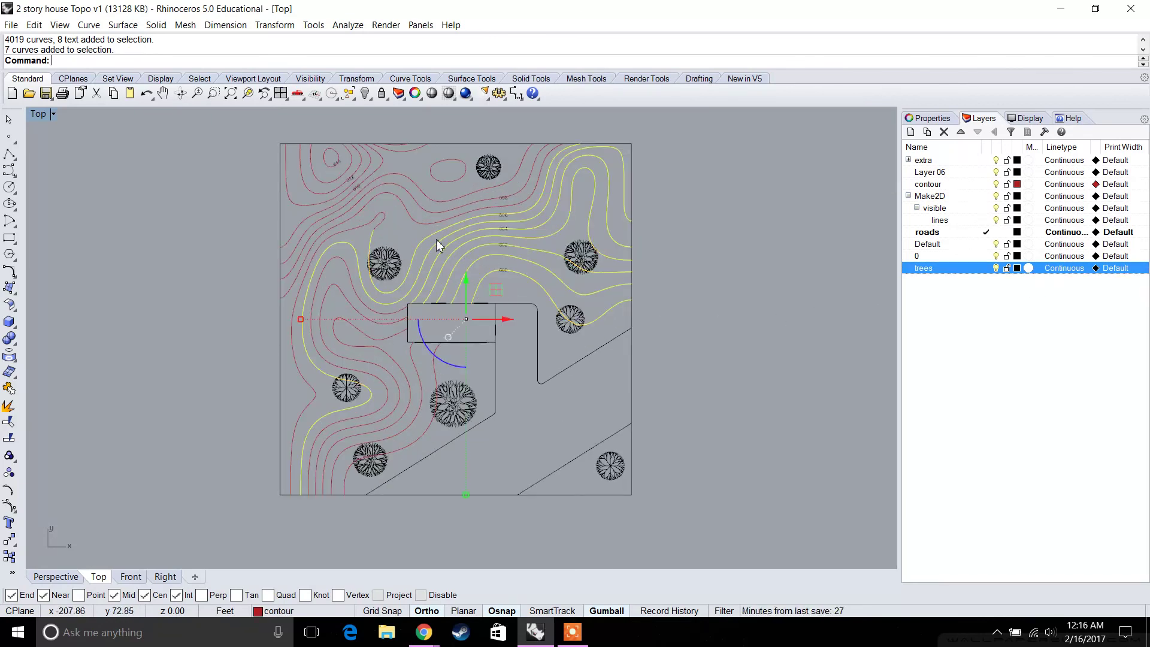
left_click(668, 328)
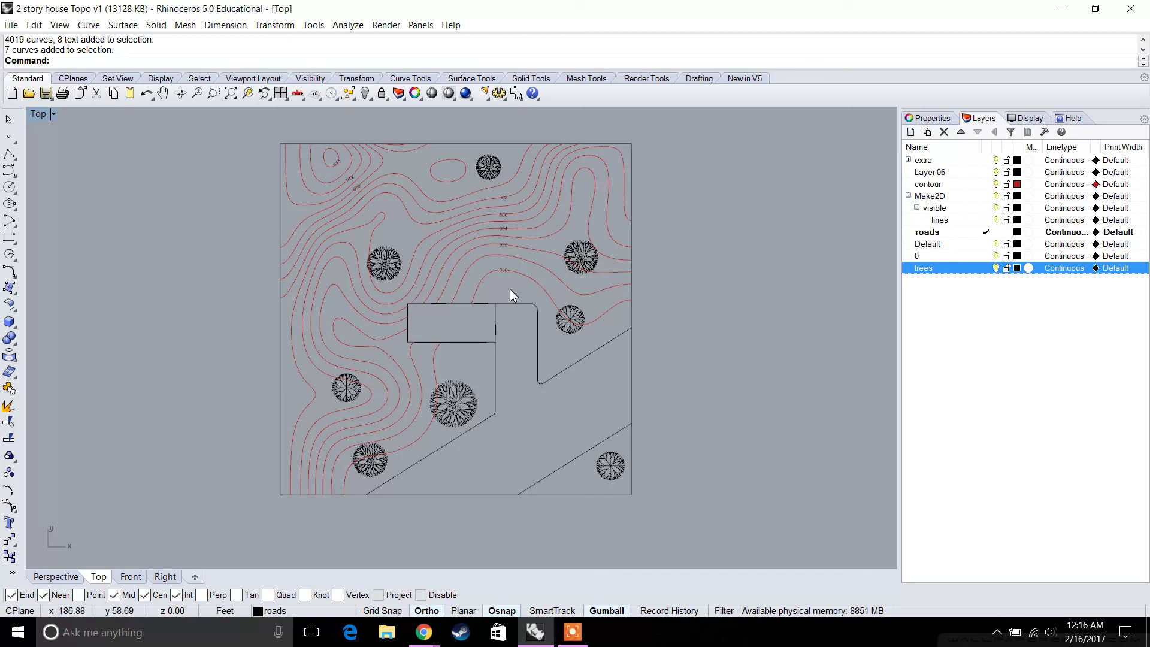
left_click(479, 280)
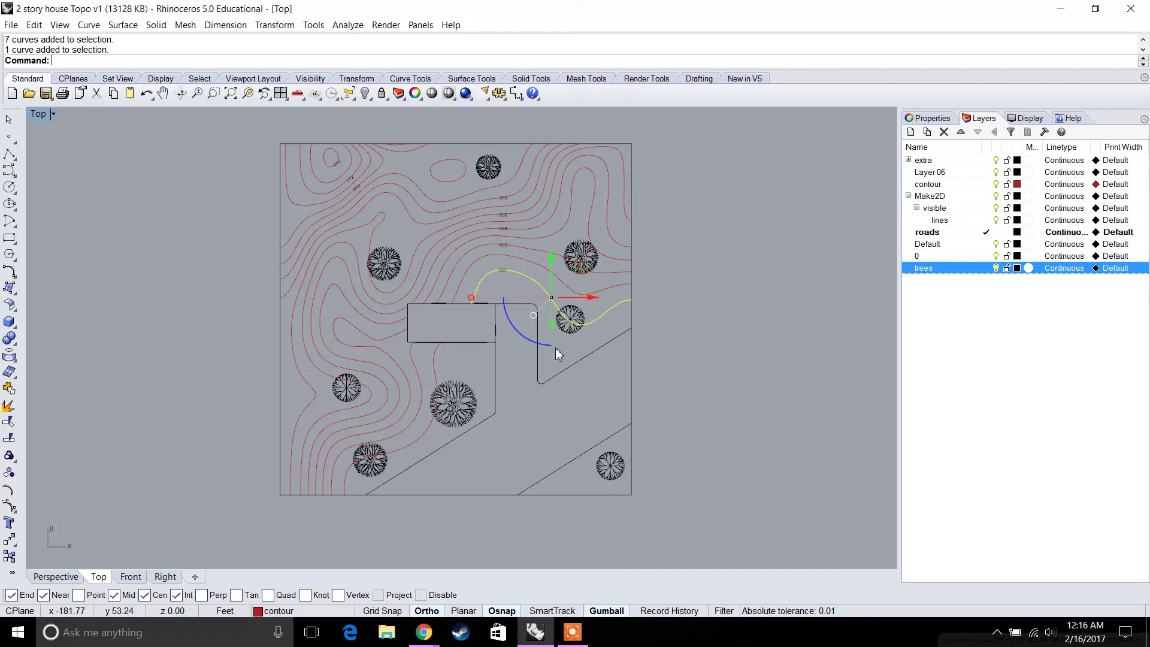
left_click(665, 501)
left_click(584, 632)
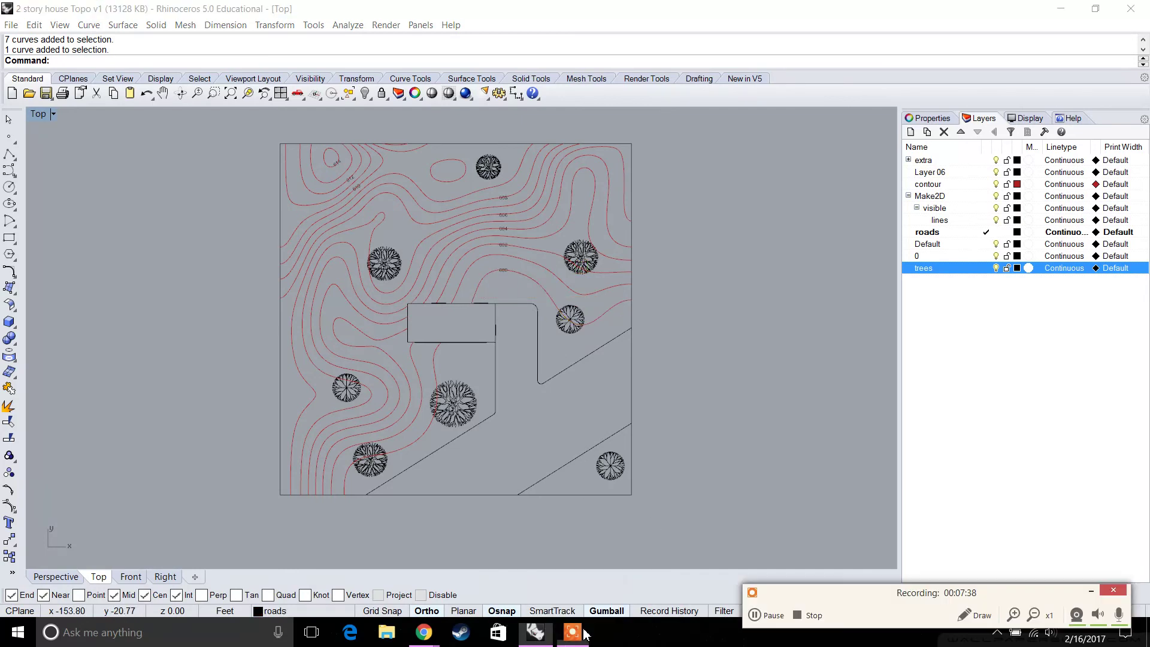